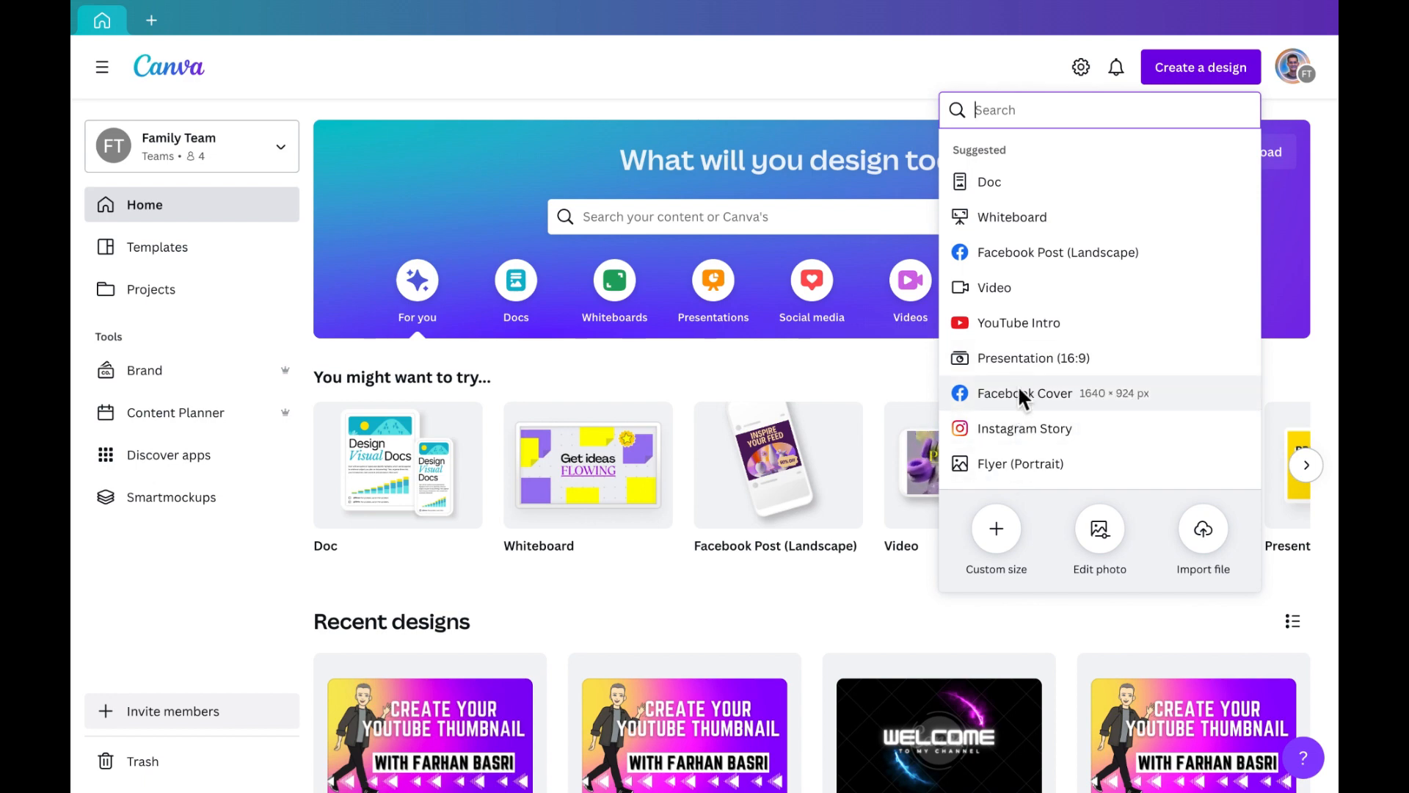
Step: Create a 16:9 presentation and search the elements for "rainbow gradient", showing all matching graphics
left_click(1018, 358)
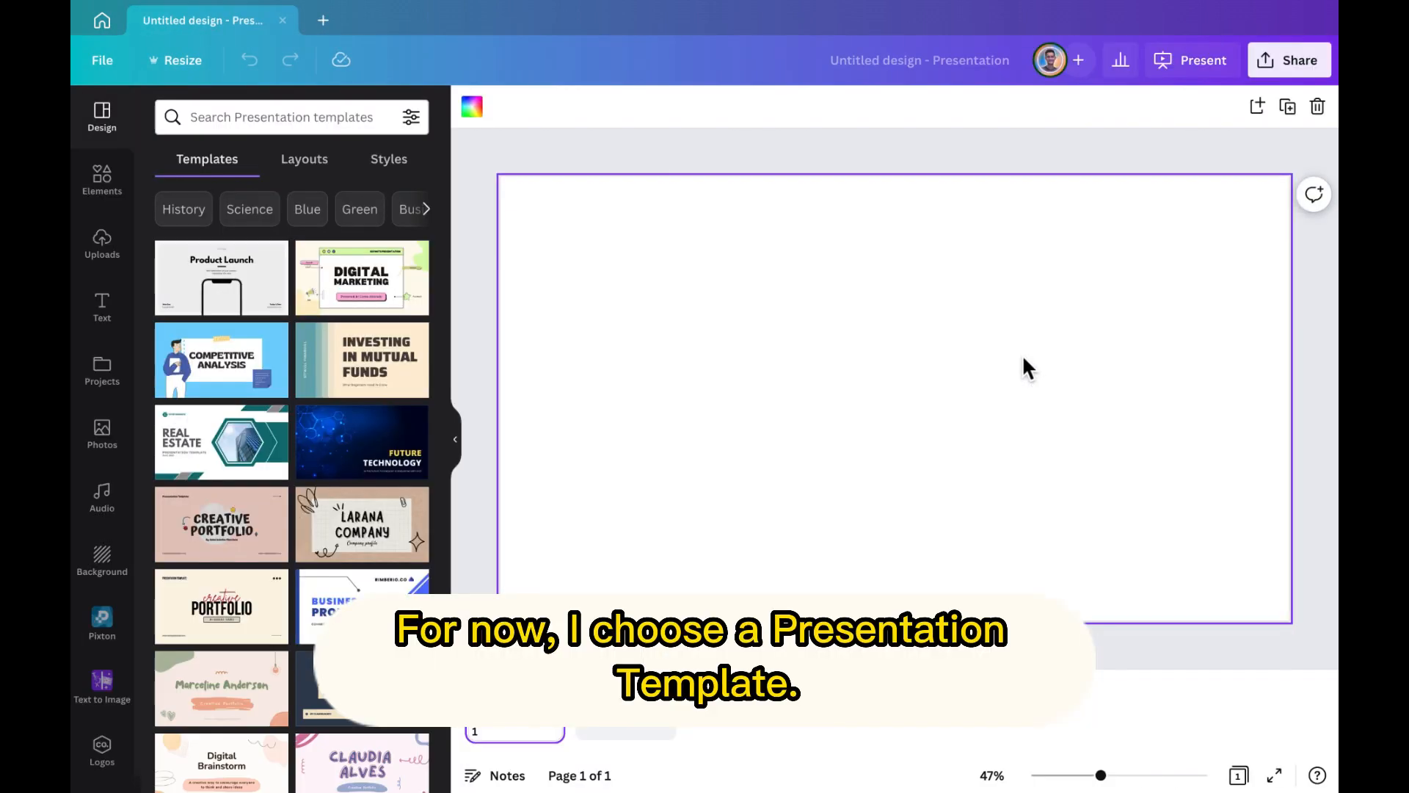
left_click(103, 180)
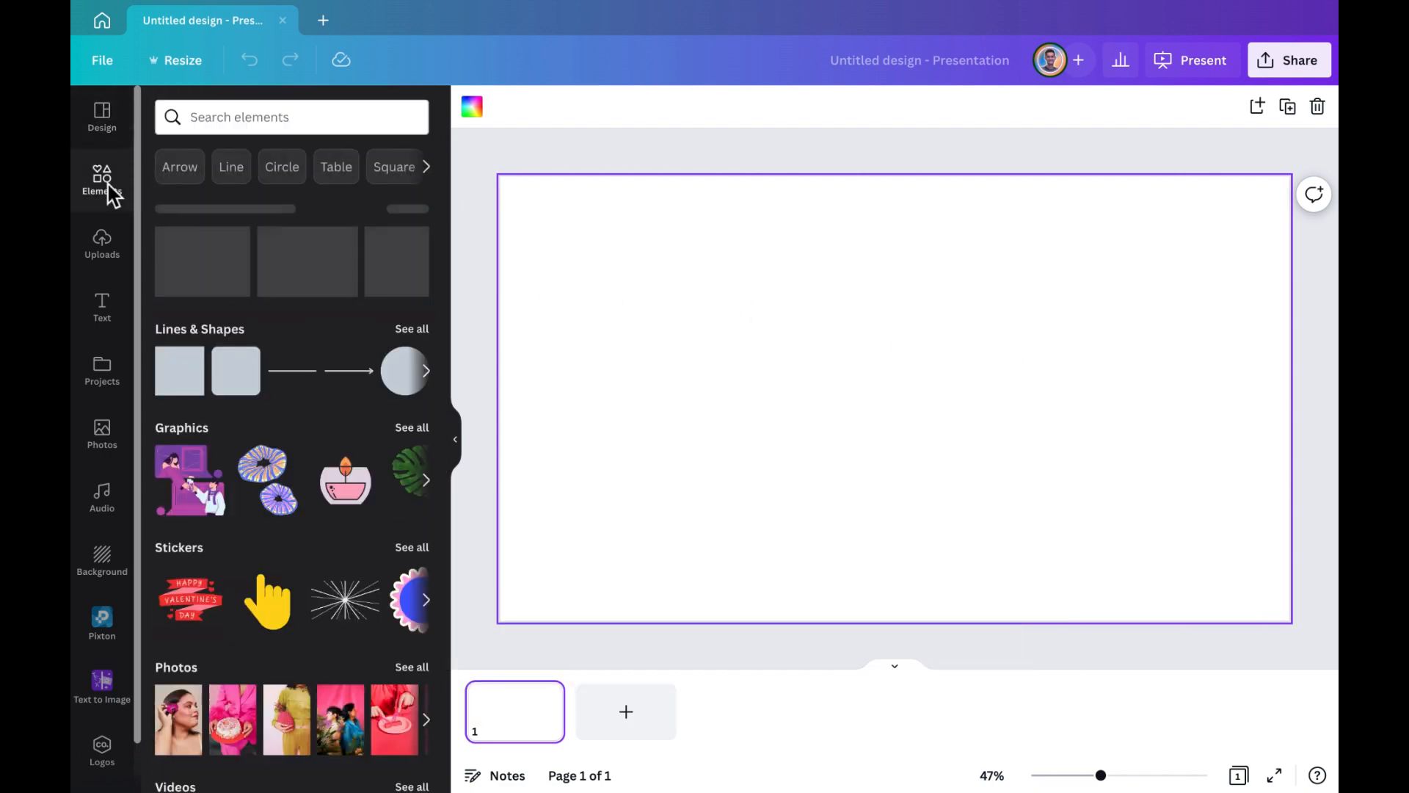
left_click(239, 125)
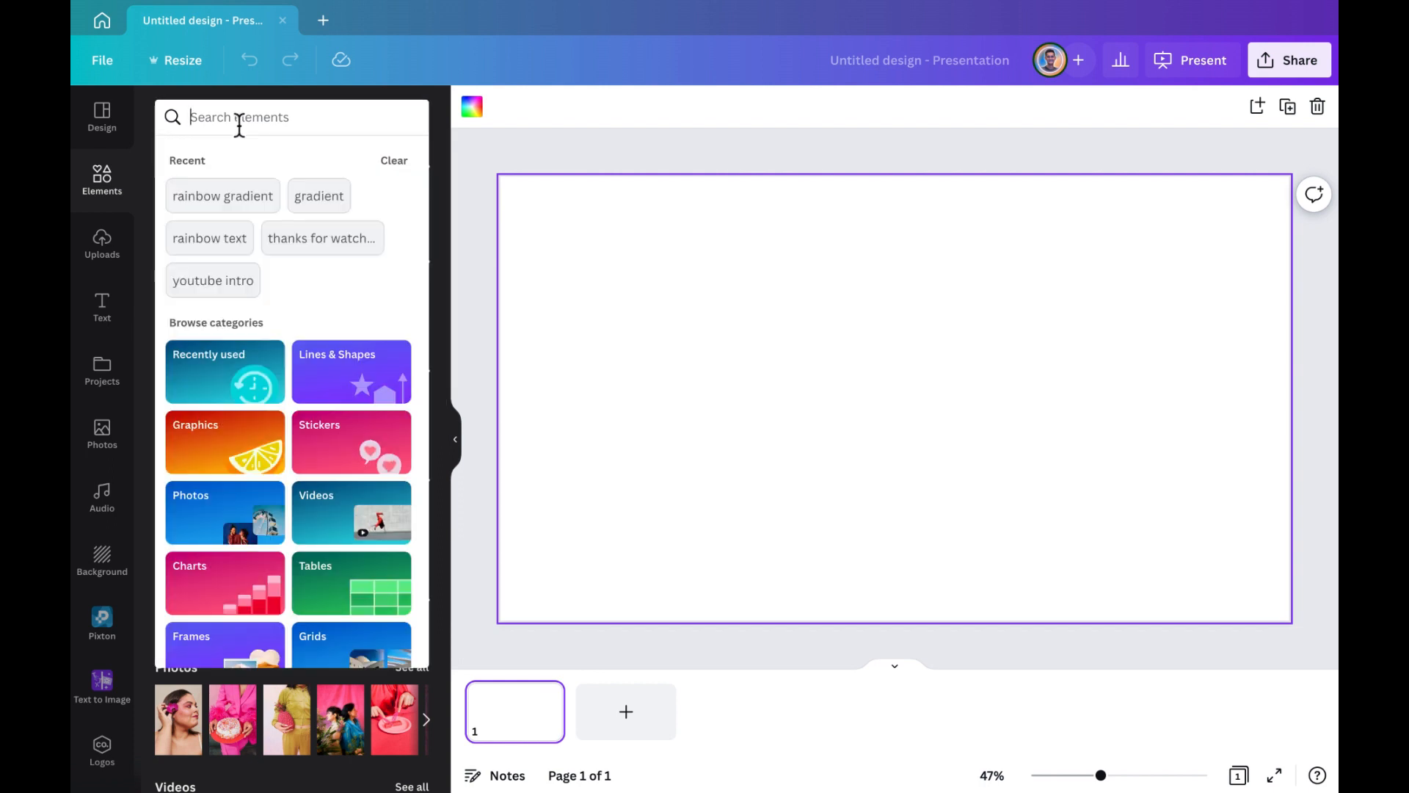
type("gra")
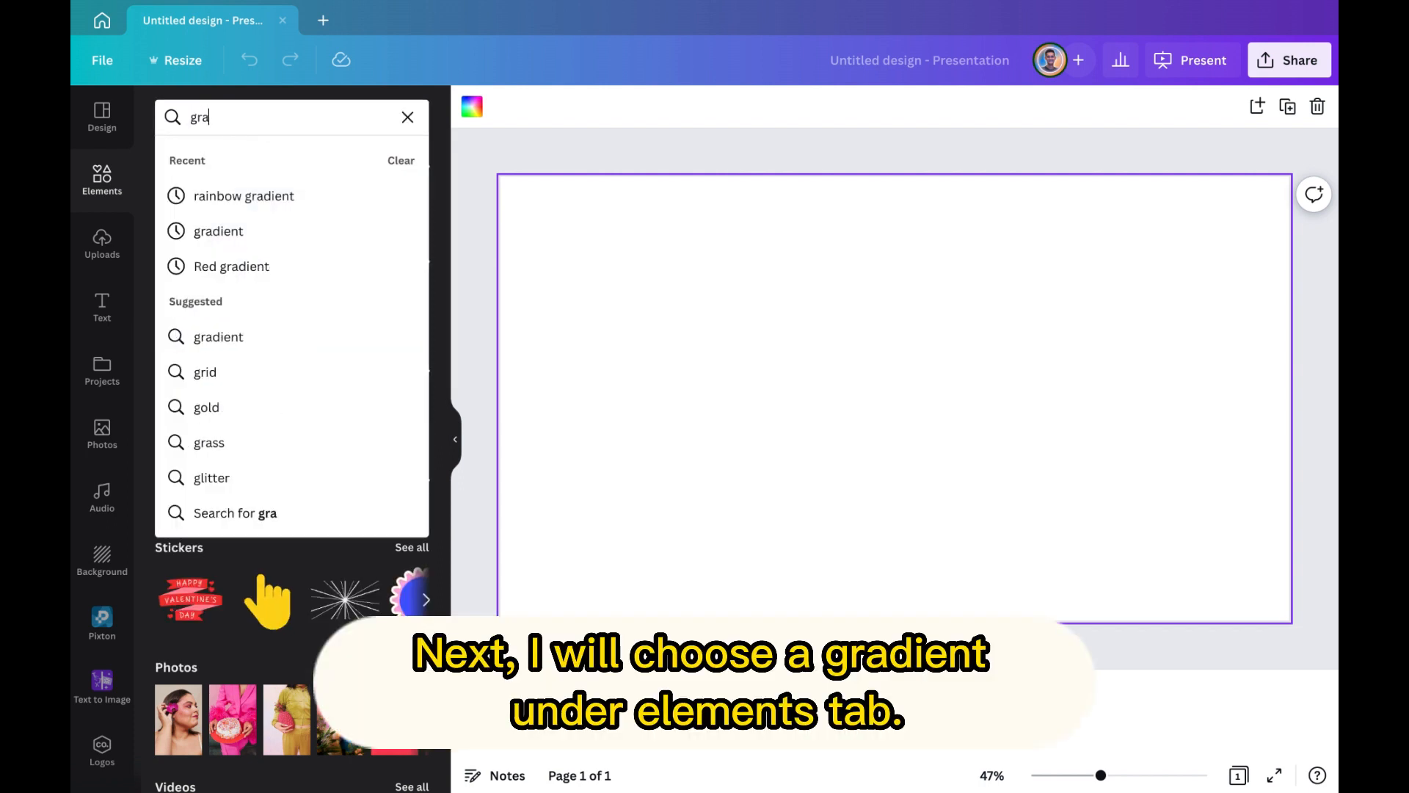
left_click(259, 200)
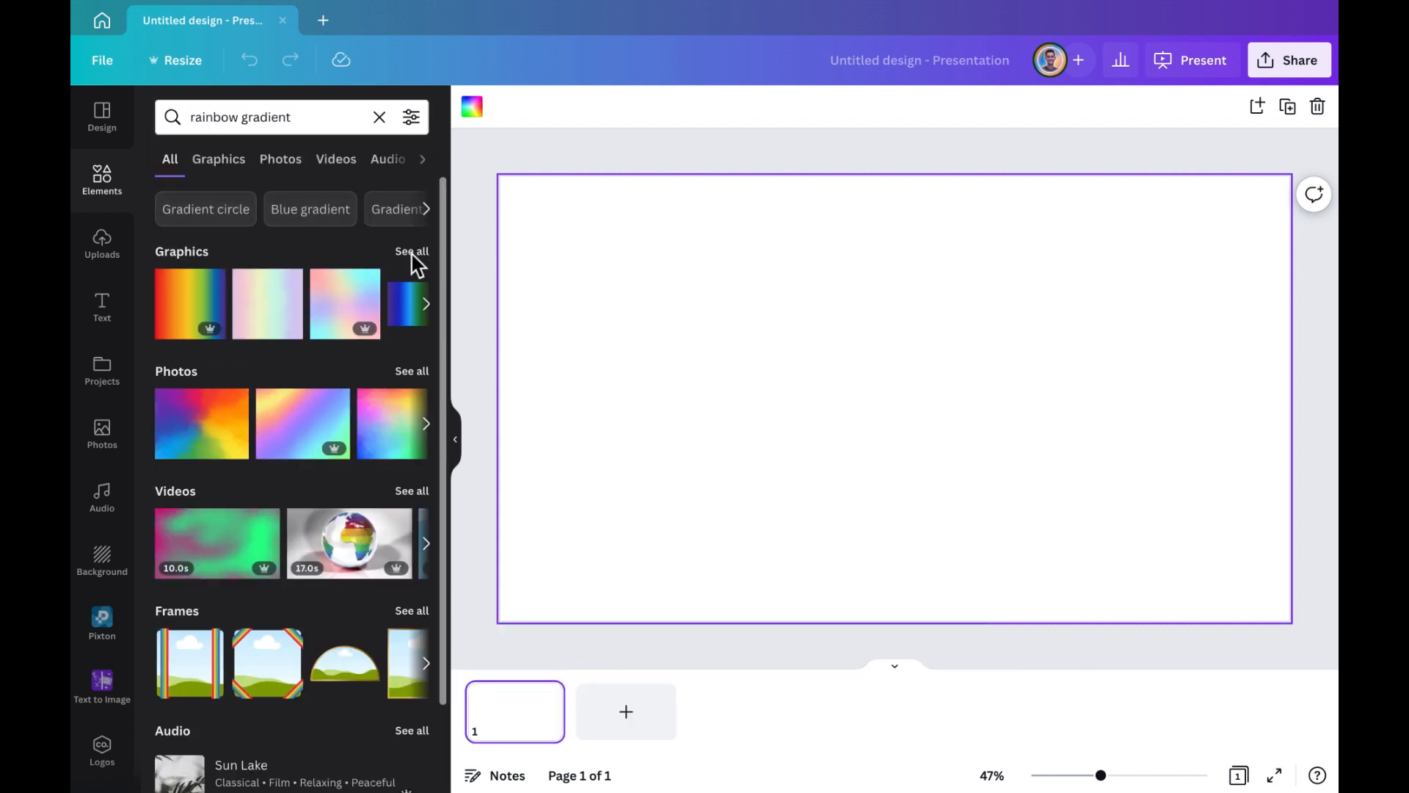
left_click(412, 253)
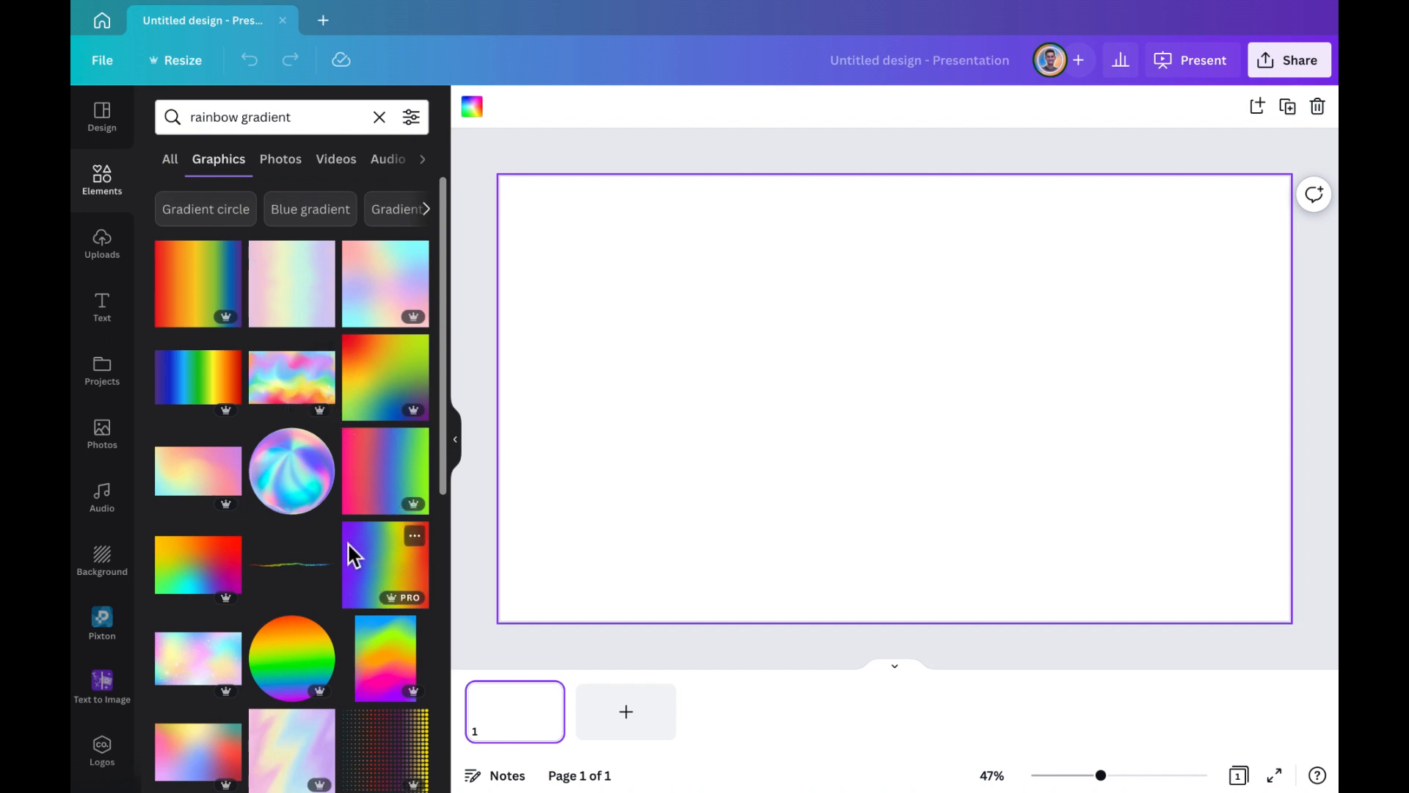
Step: Add the square purple-to-red rainbow gradient graphic to the blank page so that it fills the whole page
scroll(298, 572, "down", 3)
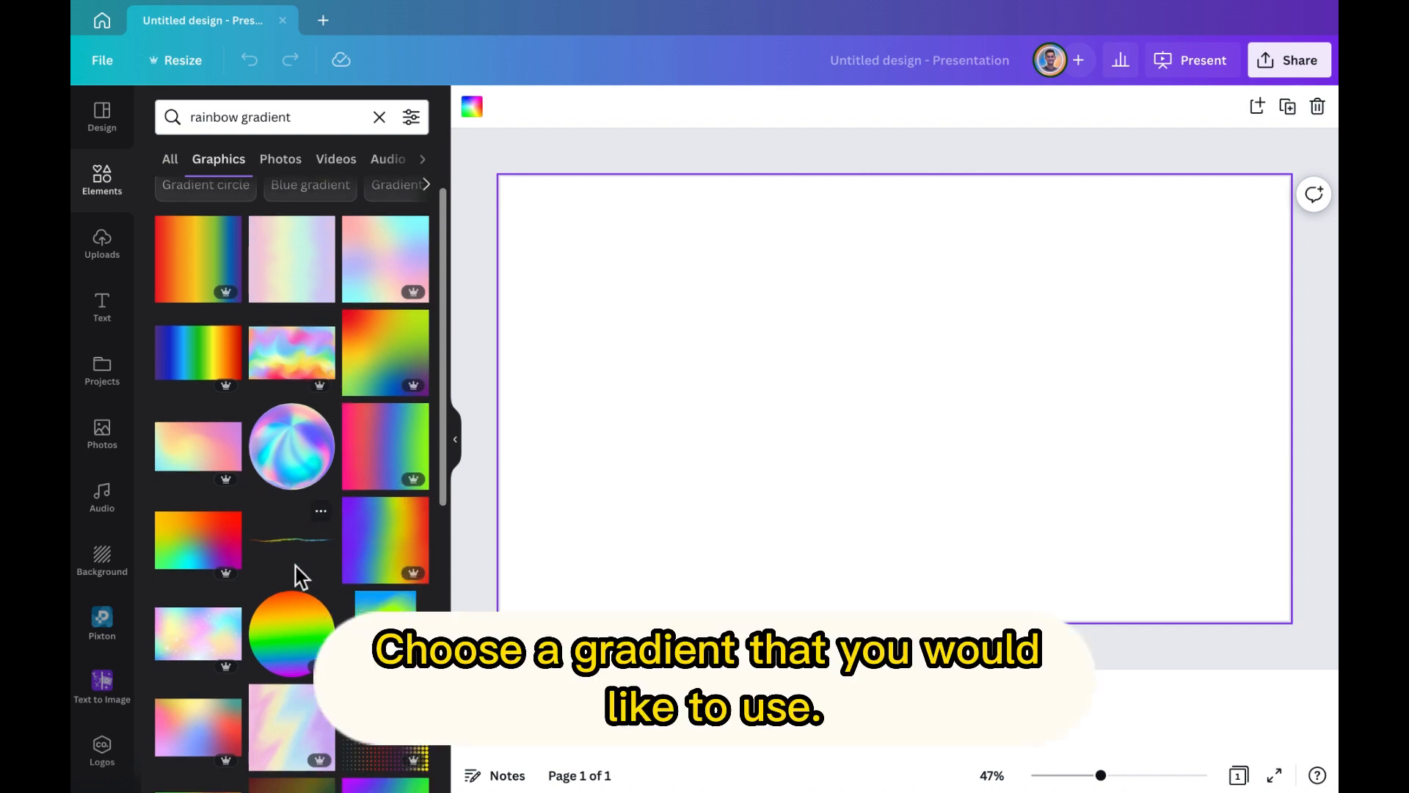
scroll(294, 563, "down", 4)
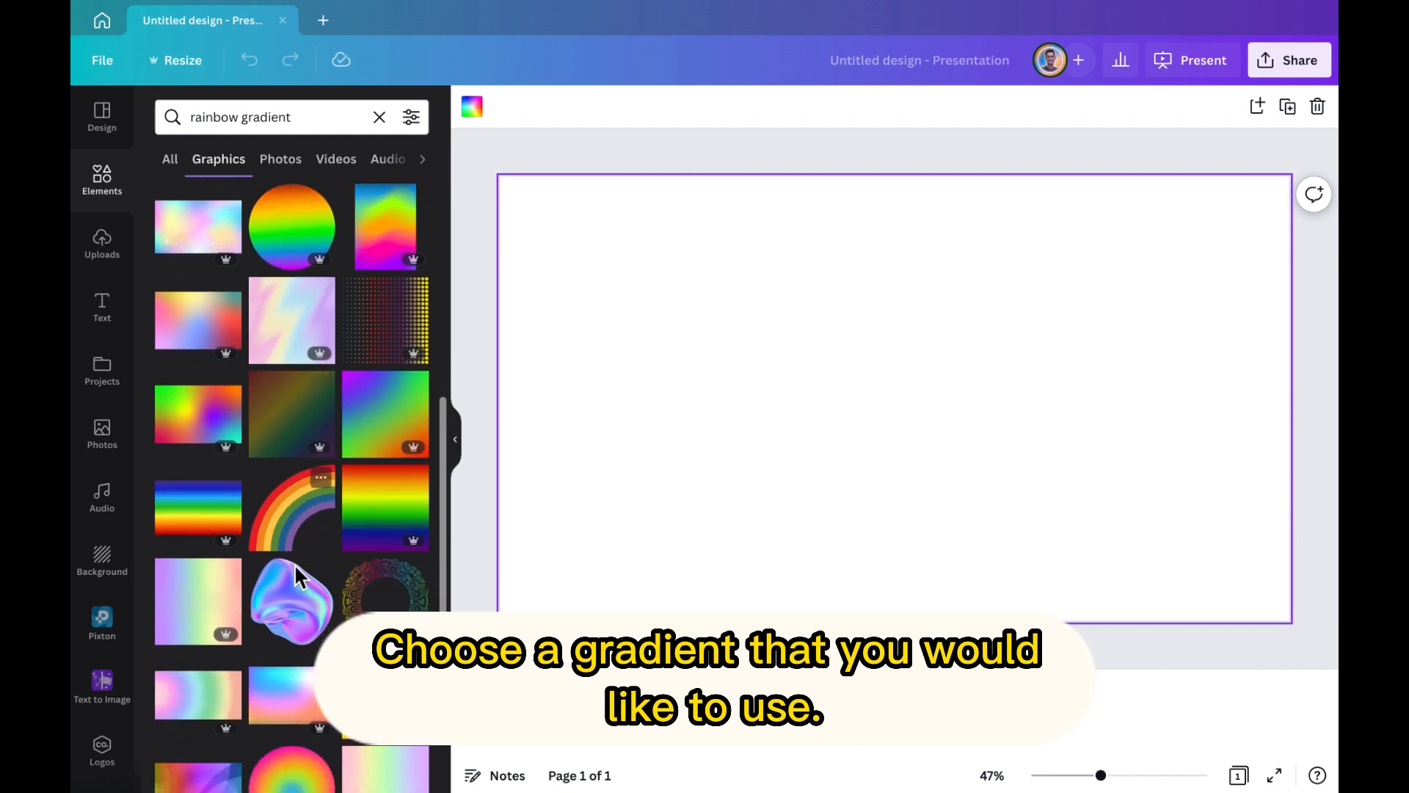
scroll(296, 567, "down", 3)
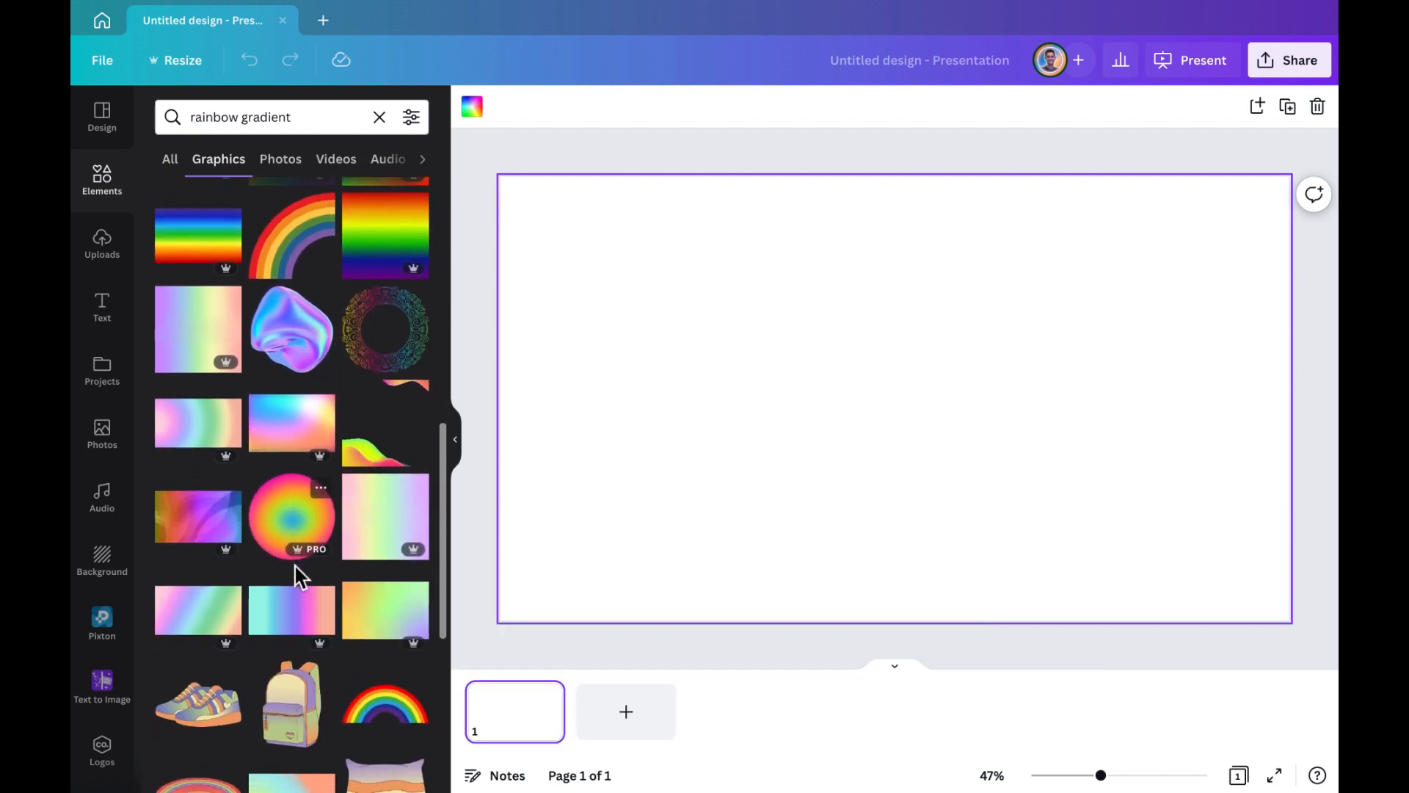
scroll(295, 565, "up", 2)
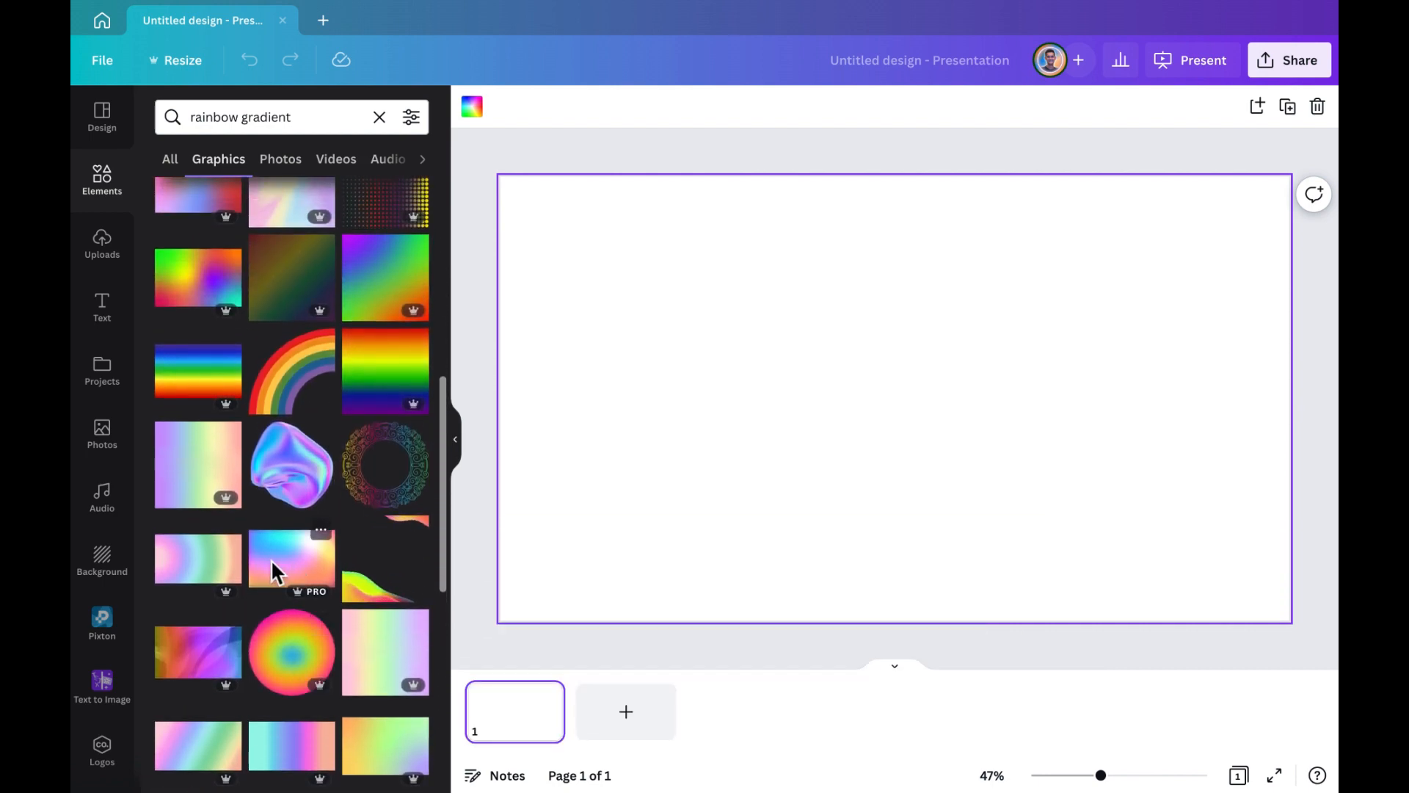
scroll(190, 466, "up", 2)
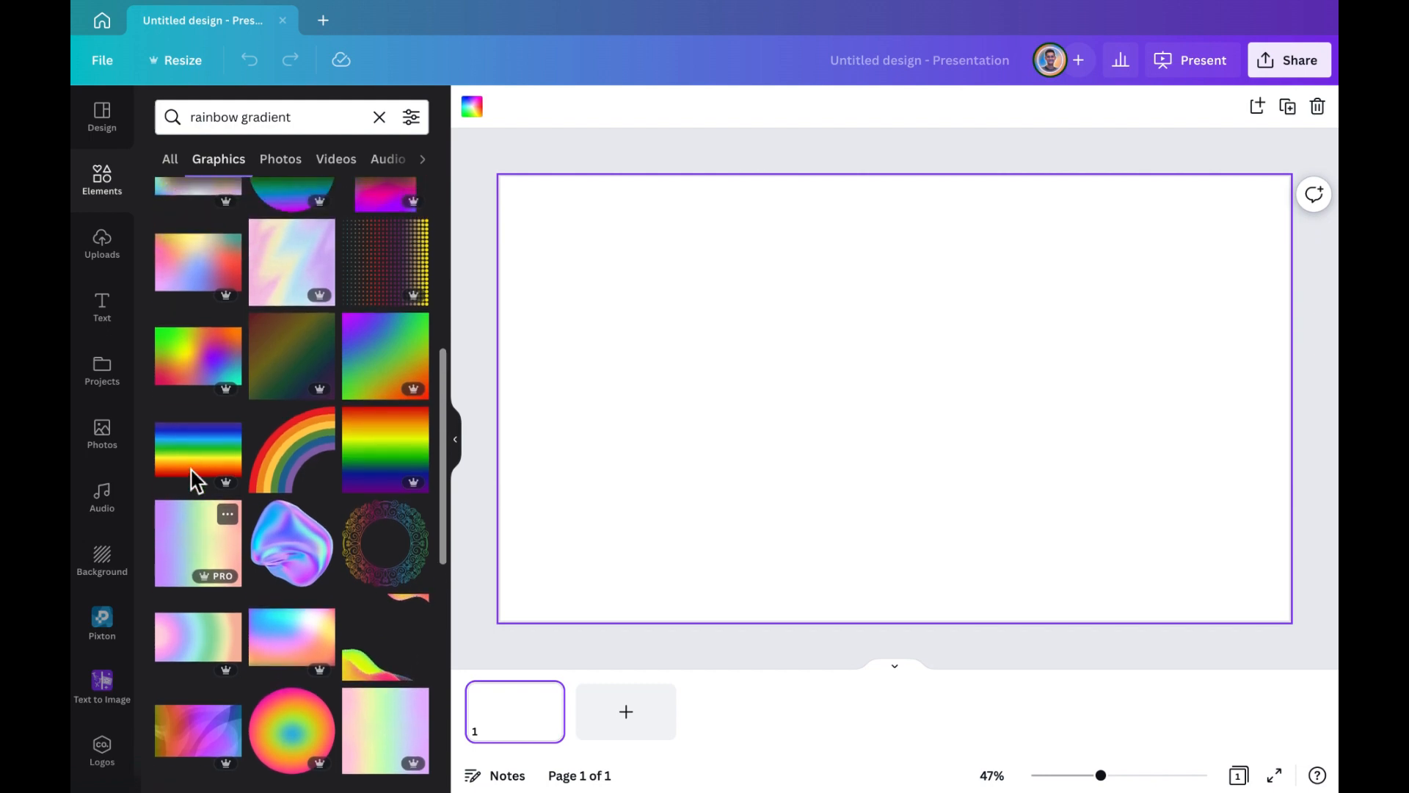
scroll(190, 480, "up", 1)
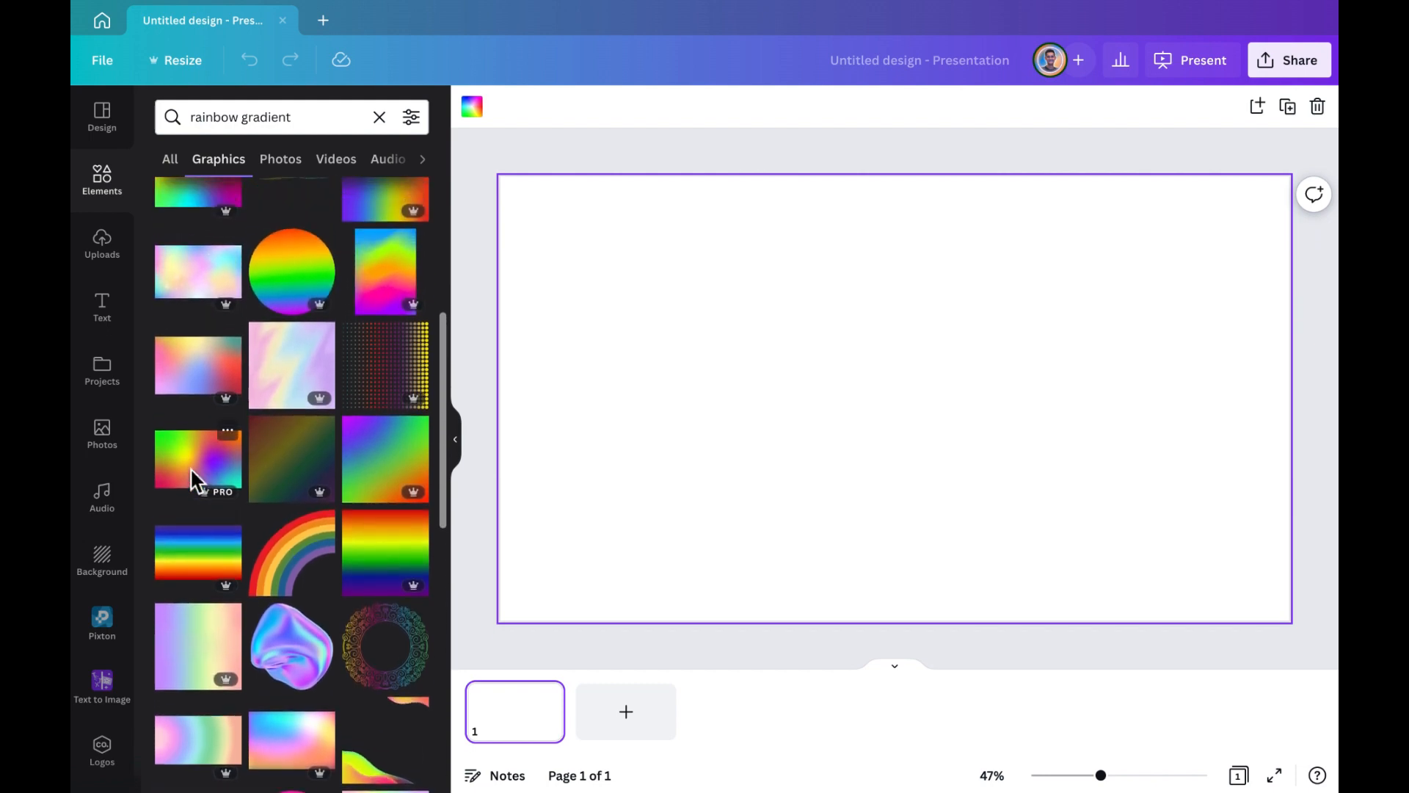
scroll(191, 468, "up", 3)
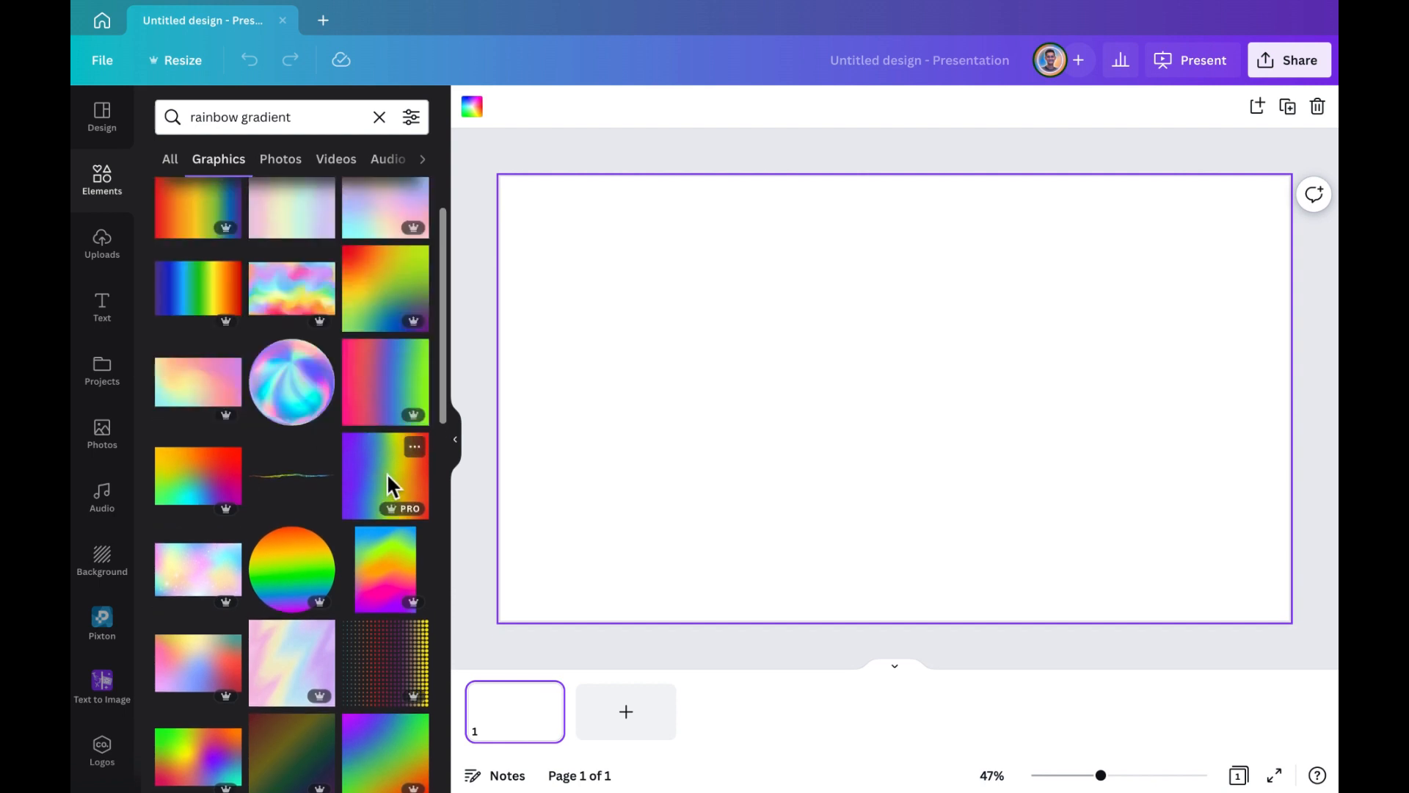
left_click_drag(388, 486, 530, 484)
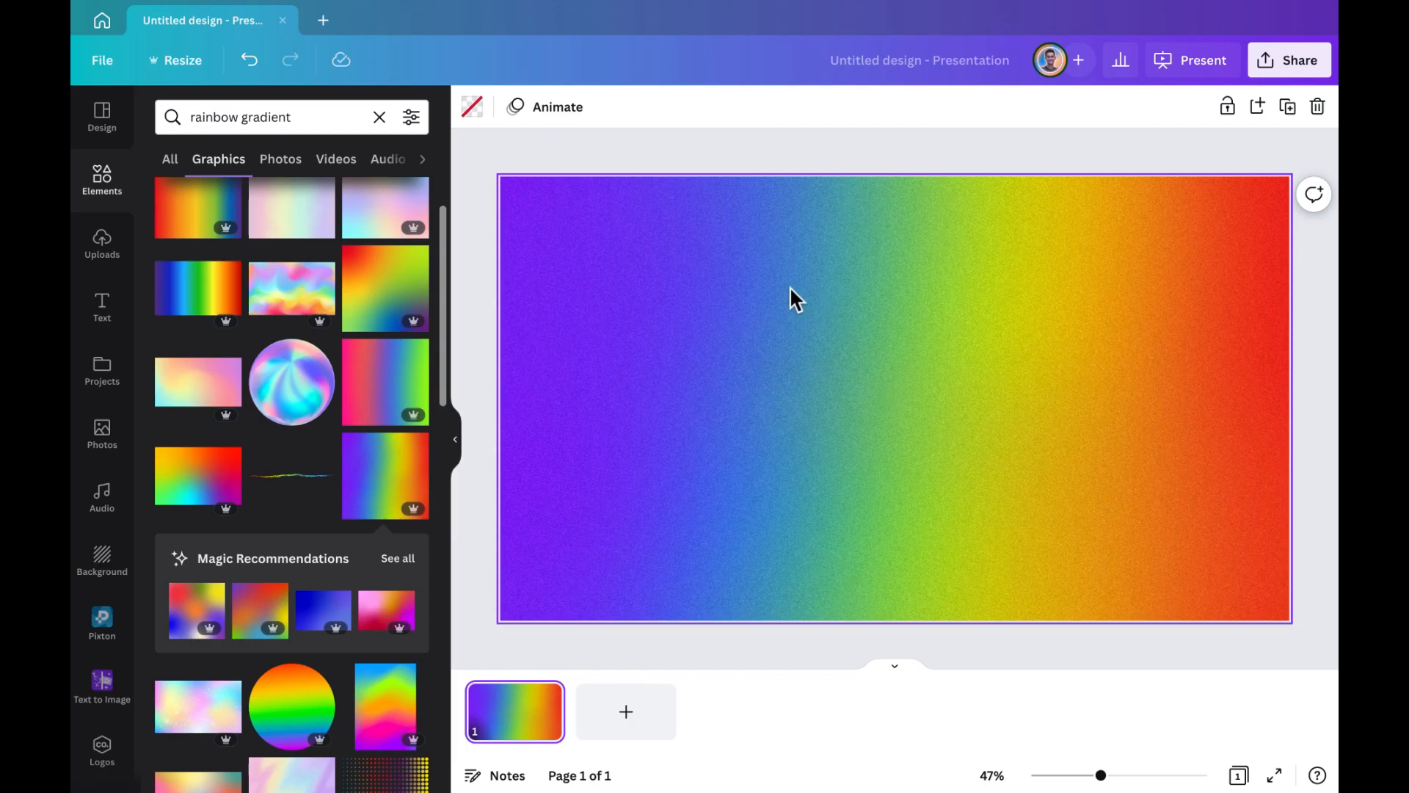
Step: Add a heading over the gradient and set its font to Archivo Black
left_click(103, 312)
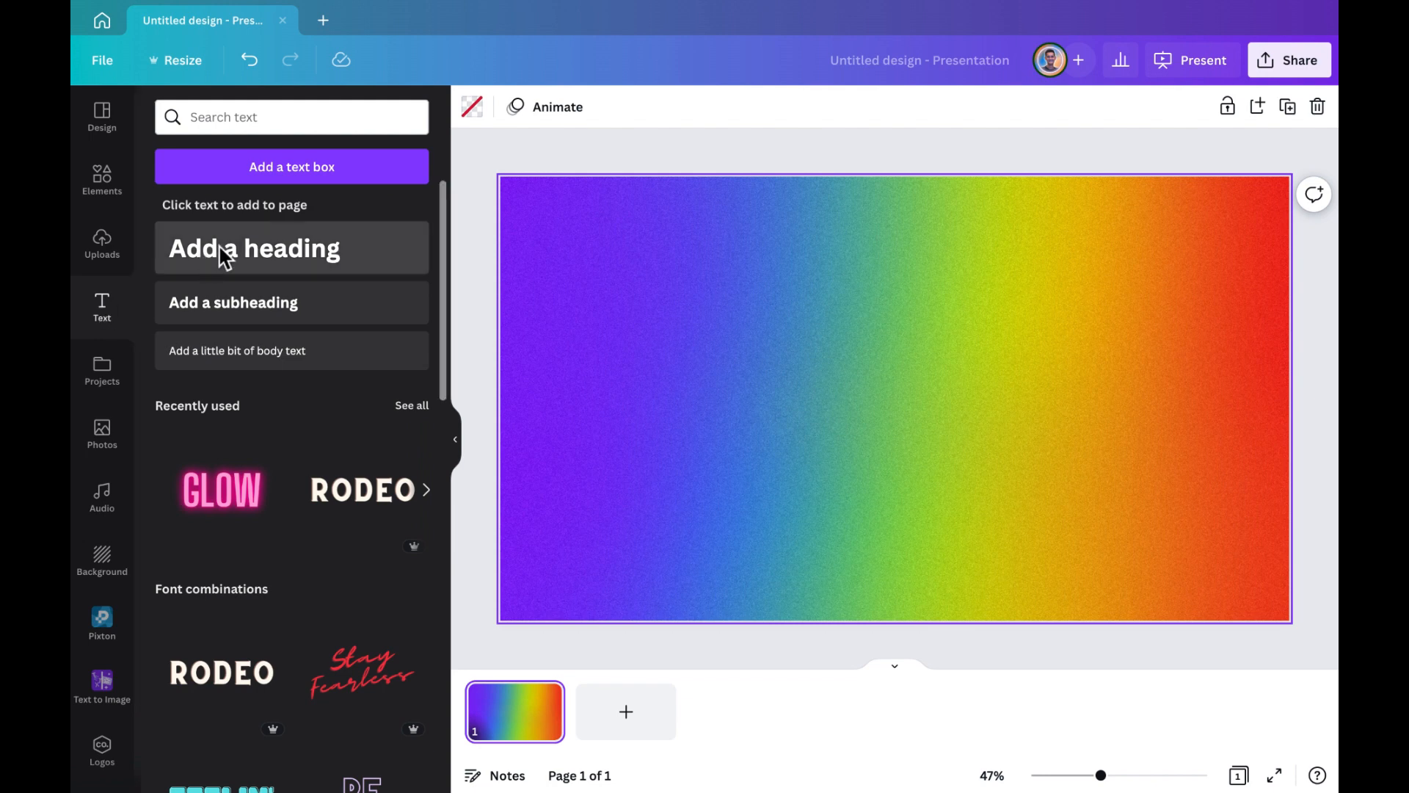
left_click(224, 257)
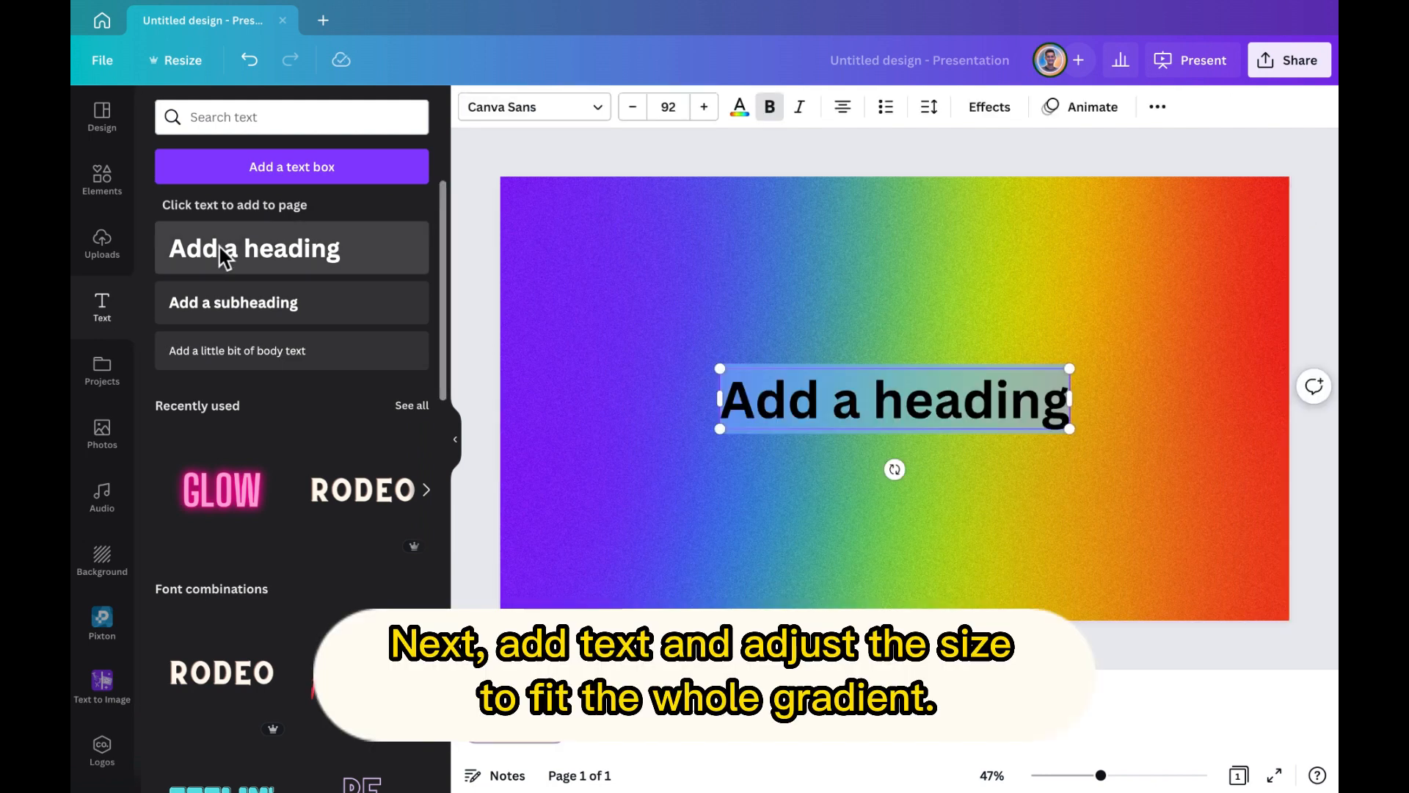
left_click(568, 106)
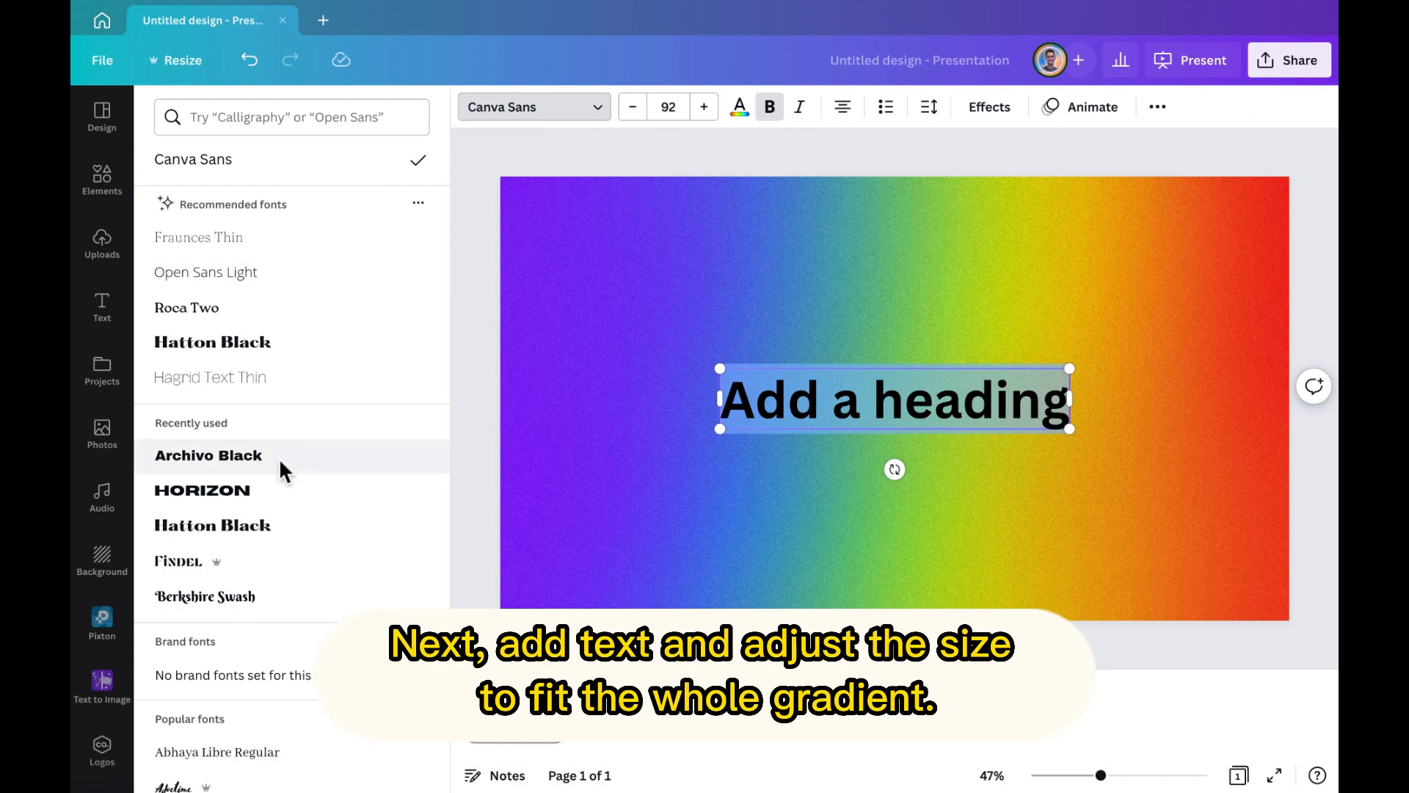
left_click(268, 489)
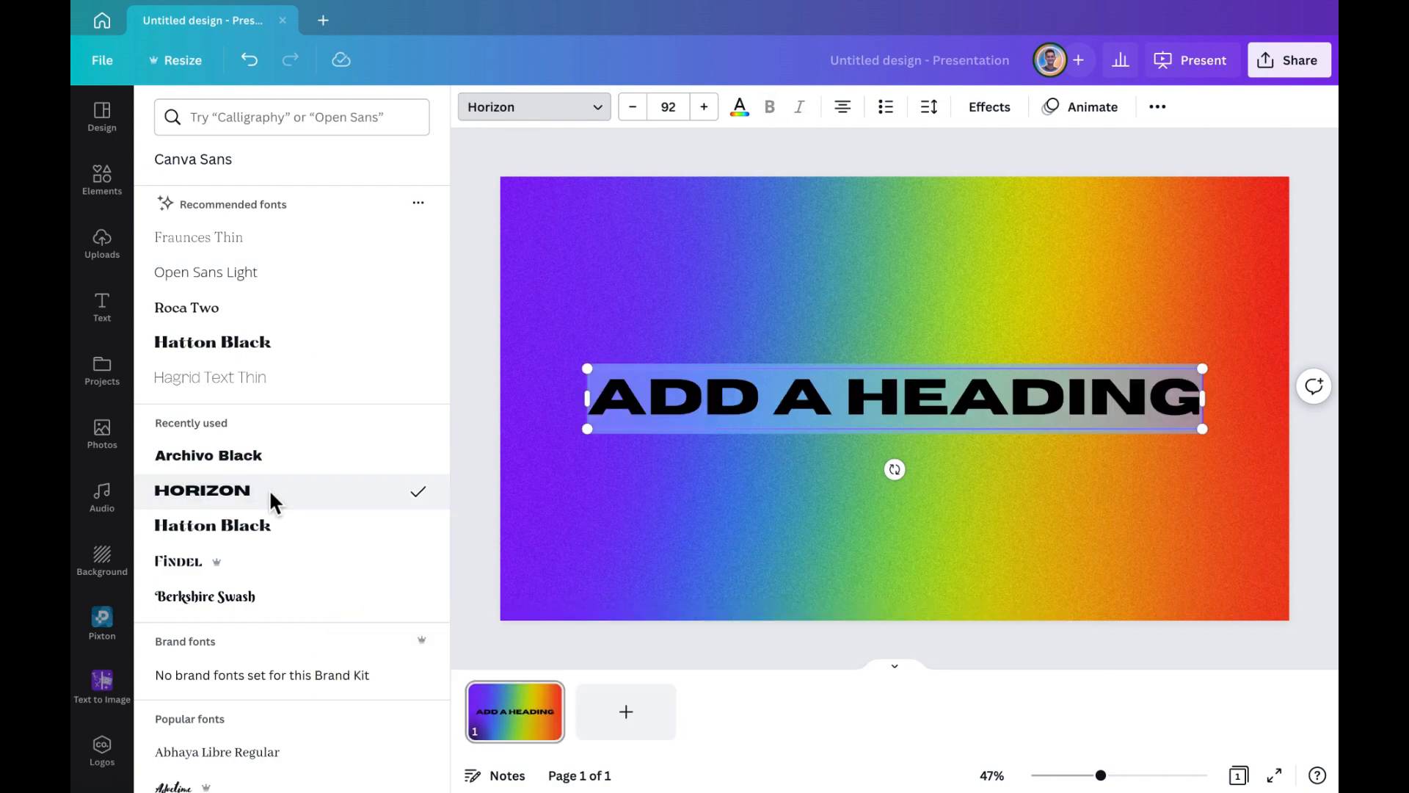
left_click(267, 456)
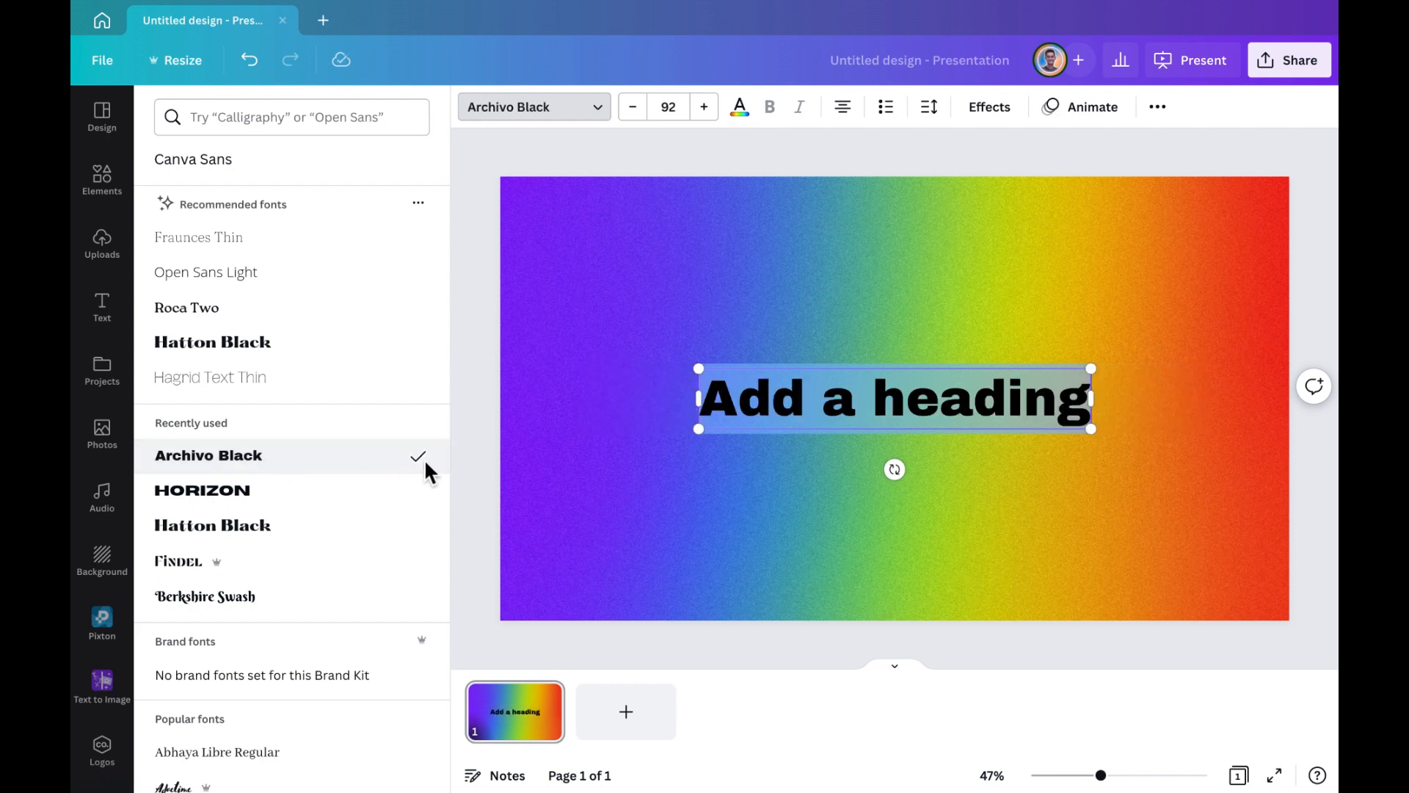
Step: Replace the heading's placeholder text with "GRADIENT" in capital letters
type("gra")
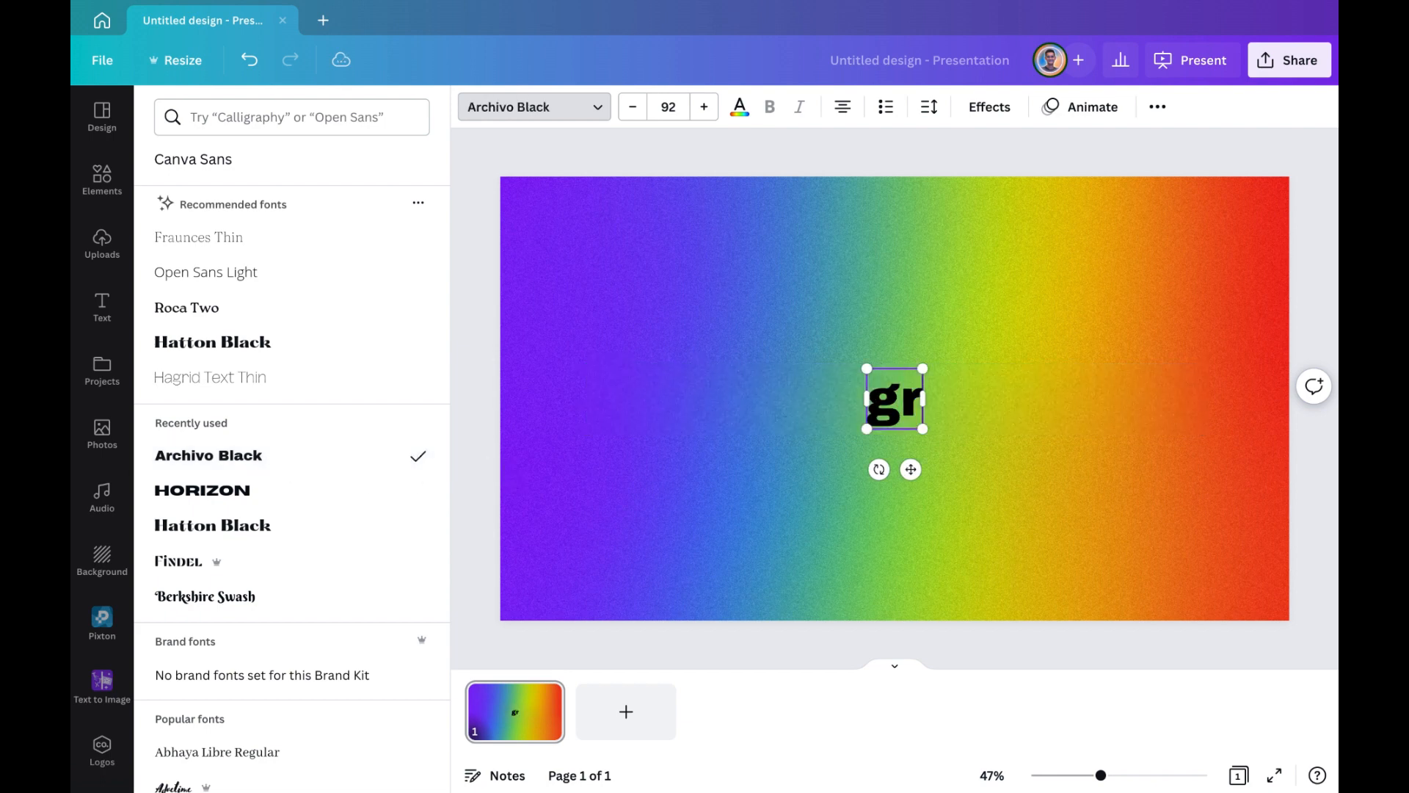
key("BackSpace")
key("BackSpace")
key("BackSpace")
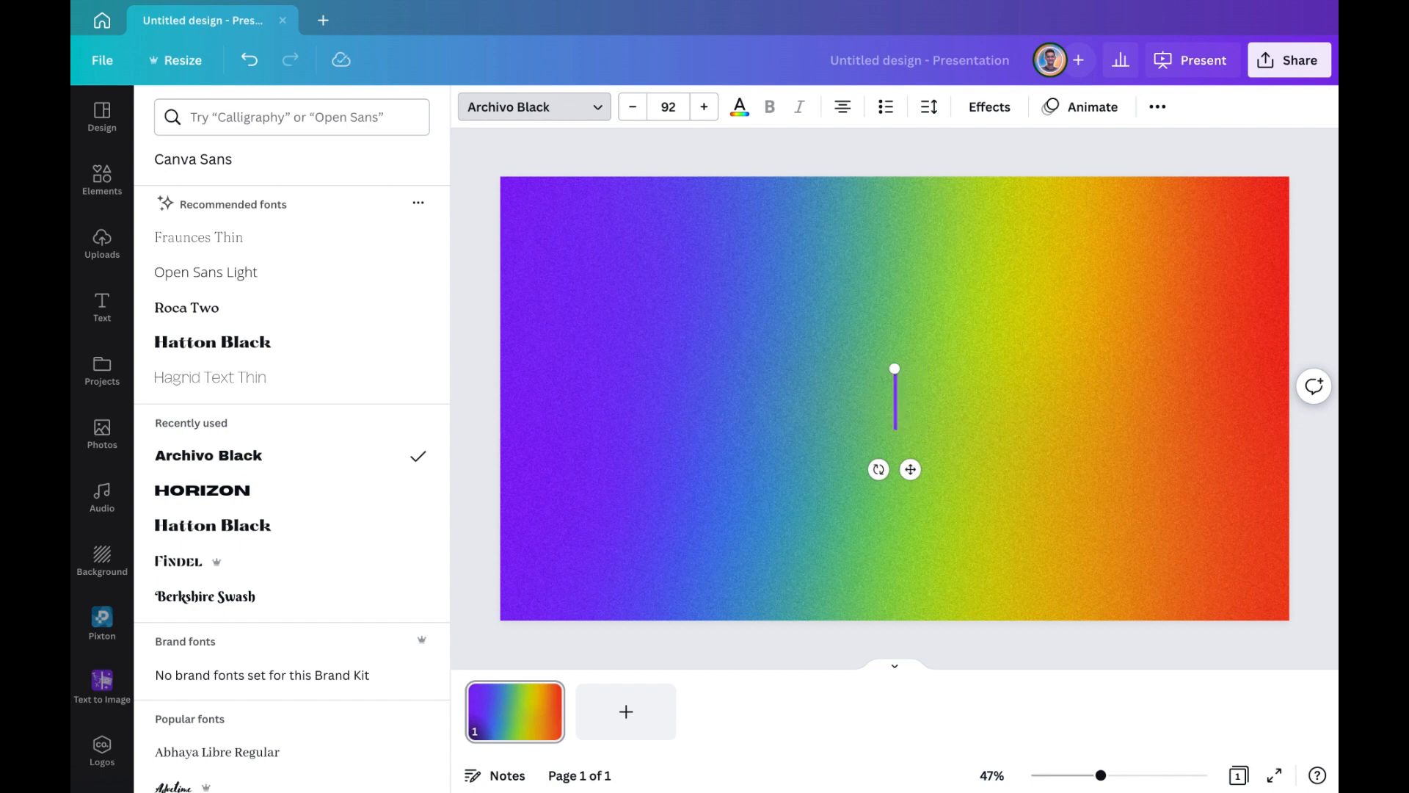
type("GRADIENT")
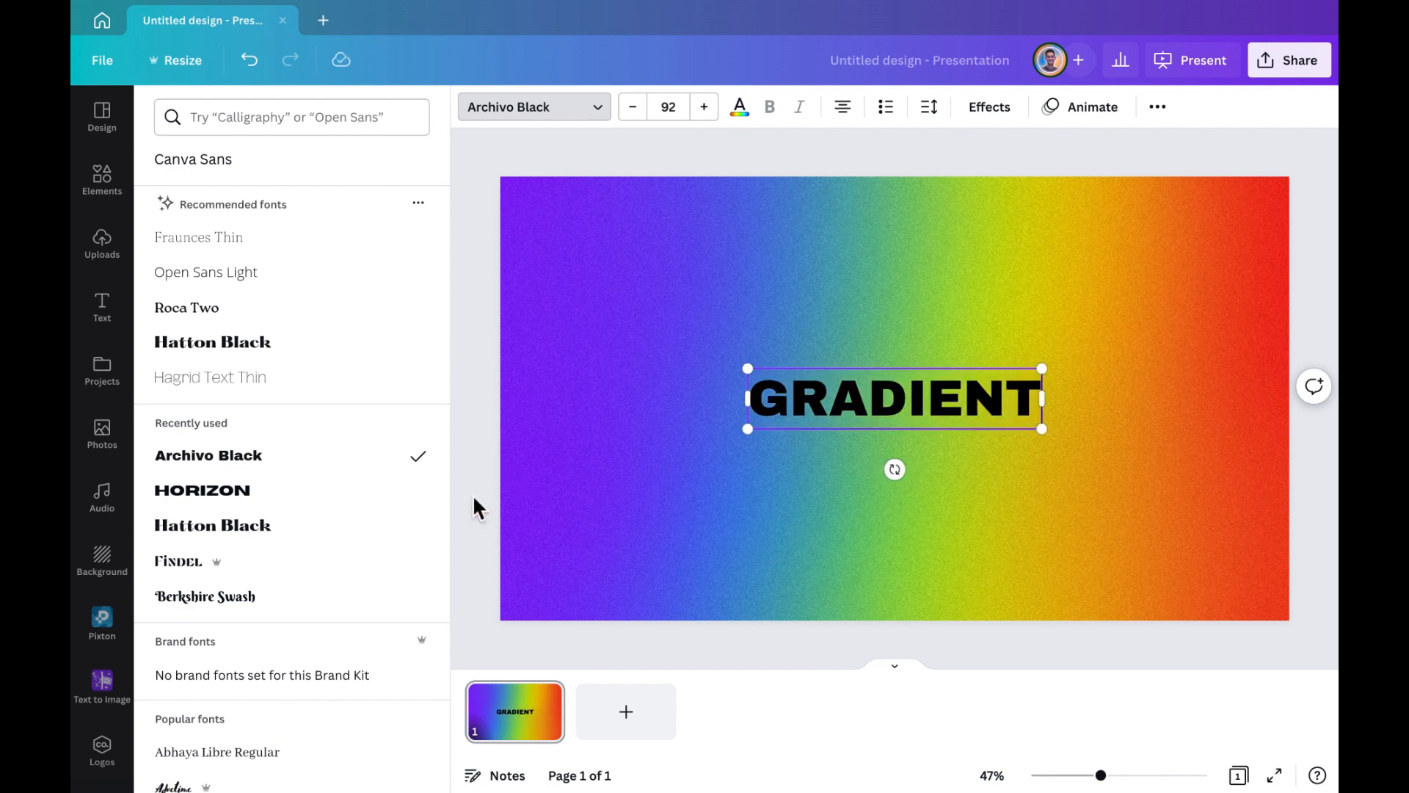
Step: Set the letter spacing of the GRADIENT heading to 100
left_click(929, 106)
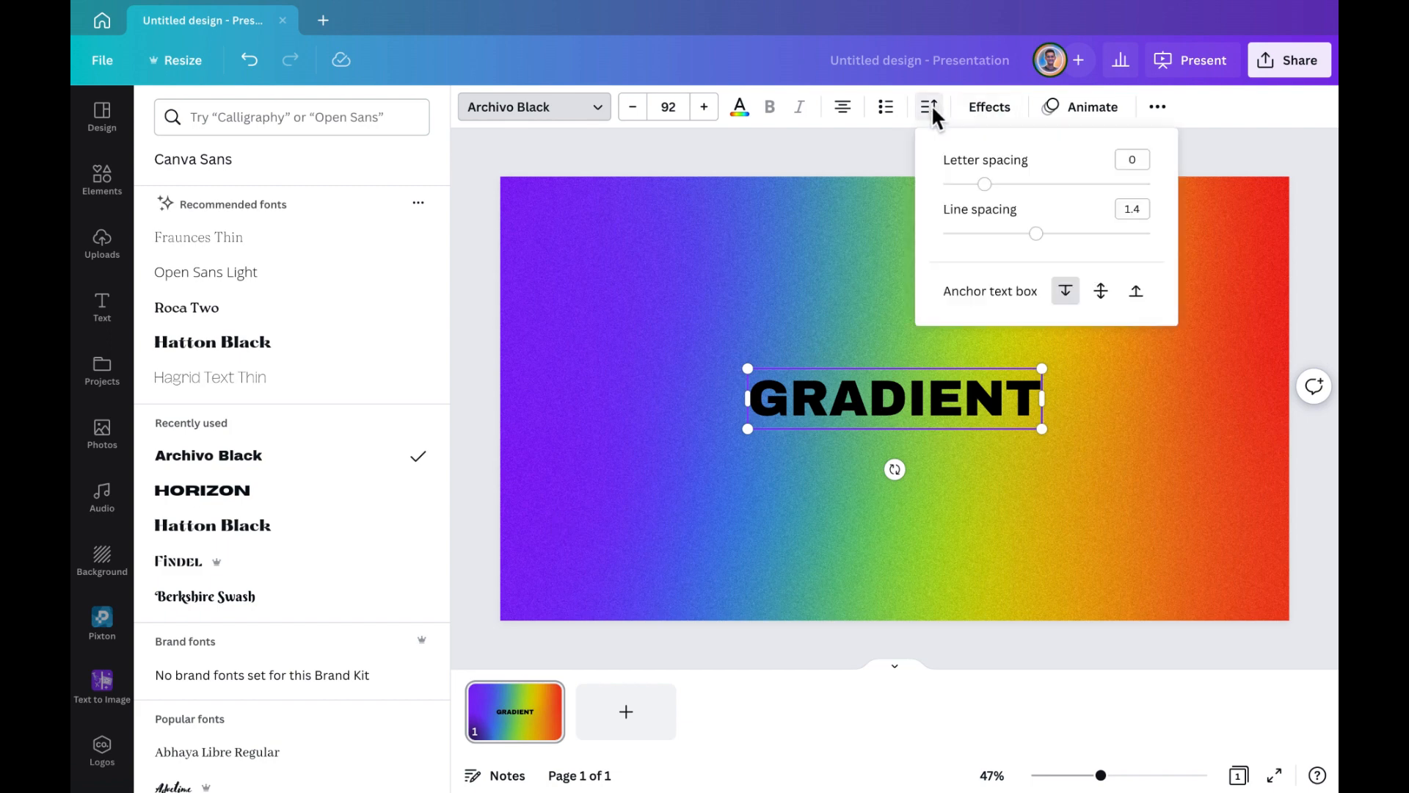
left_click_drag(984, 183, 1007, 187)
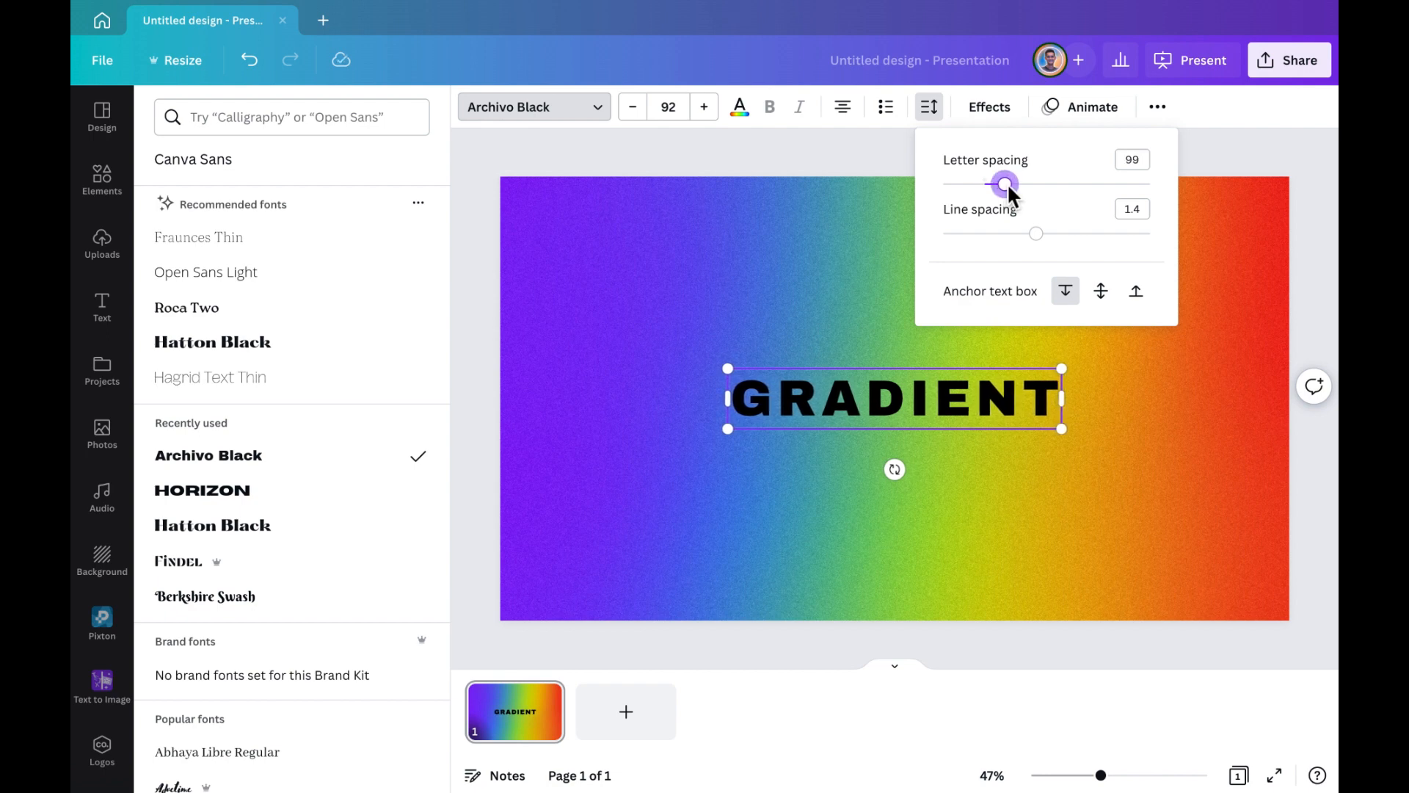
left_click(1138, 160)
type("100")
key("Return")
key("Escape")
Step: Scale the GRADIENT heading up to font size 203 and align it to the middle and center of the page
left_click_drag(1071, 439, 1330, 631)
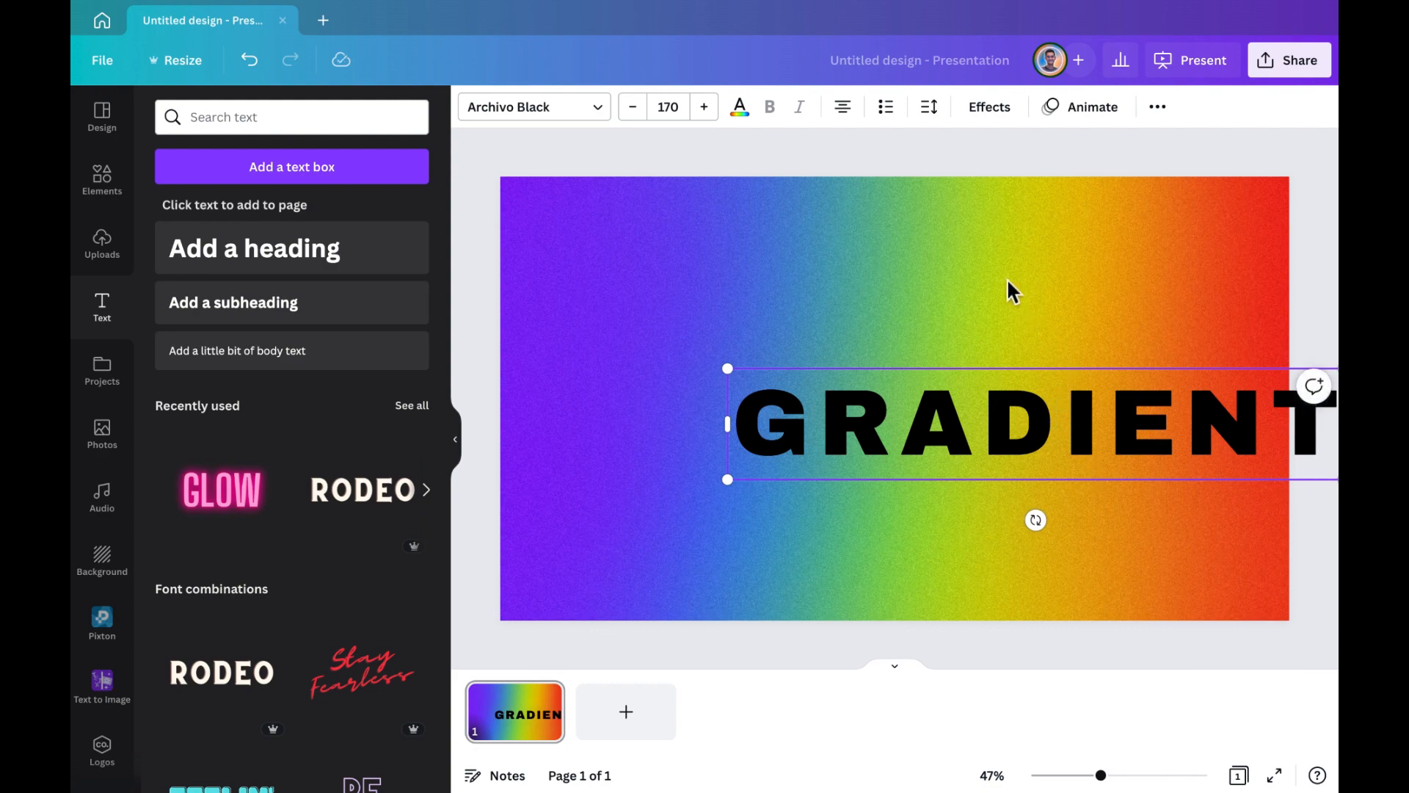
left_click(1157, 107)
left_click(1011, 149)
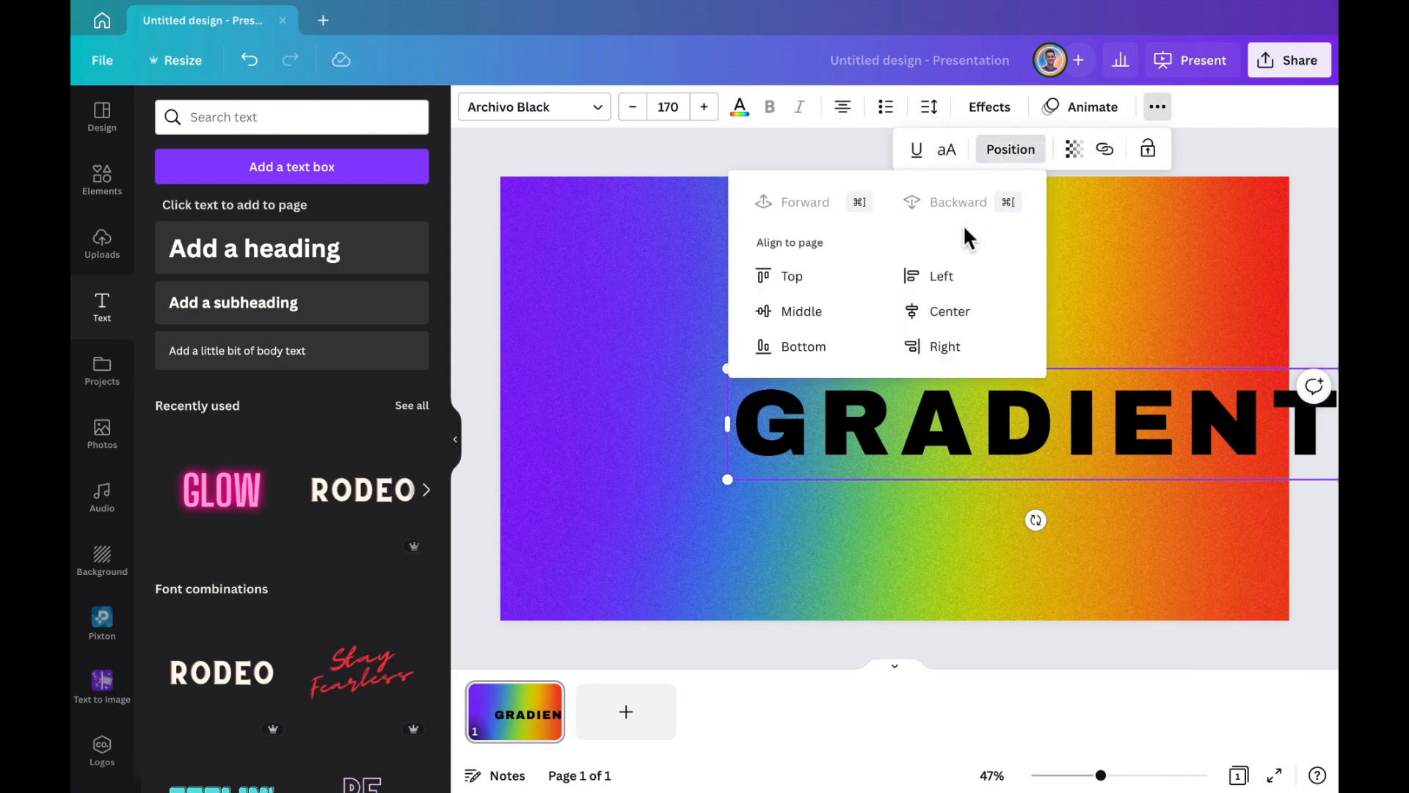
left_click(794, 310)
left_click(948, 311)
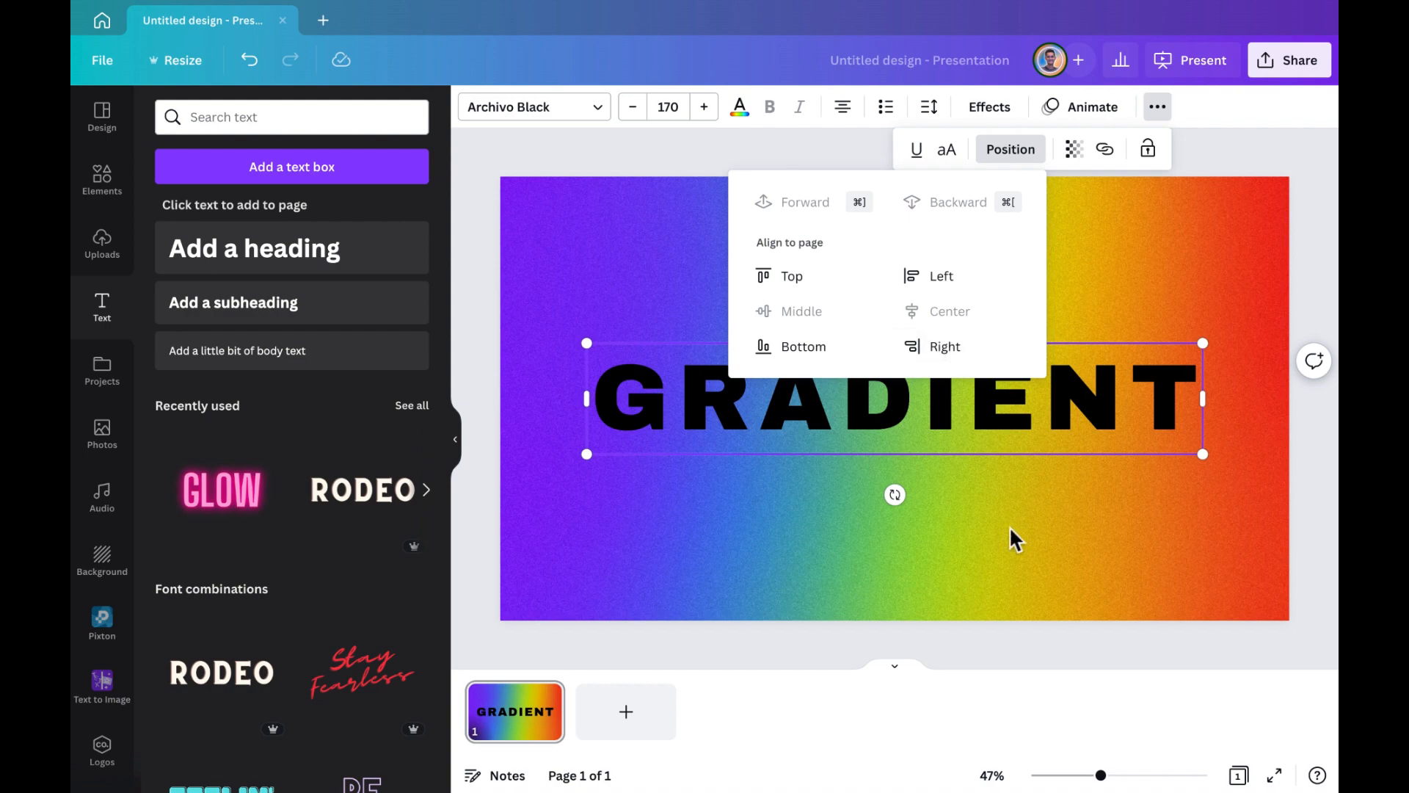
left_click_drag(1203, 454, 1321, 569)
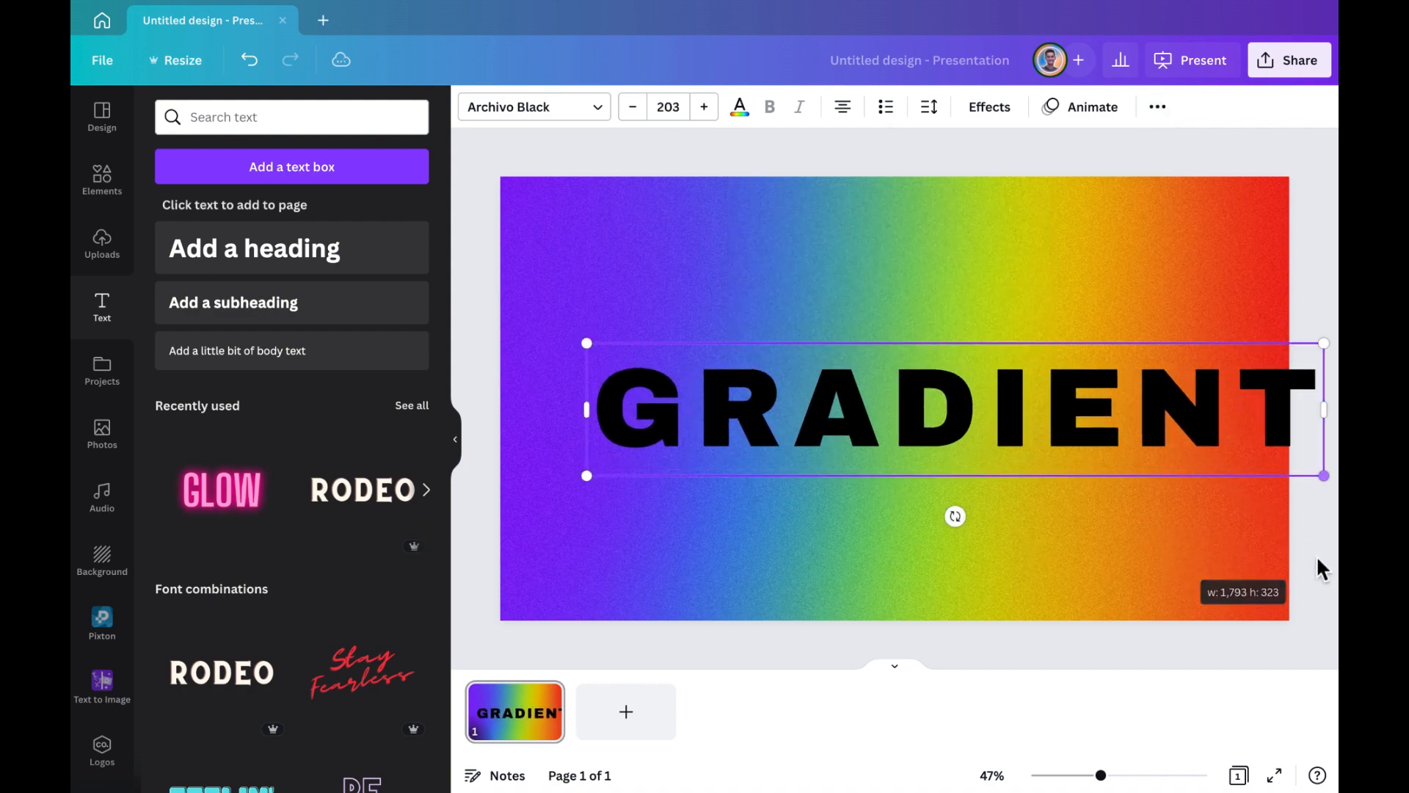
left_click(1165, 107)
left_click(1009, 149)
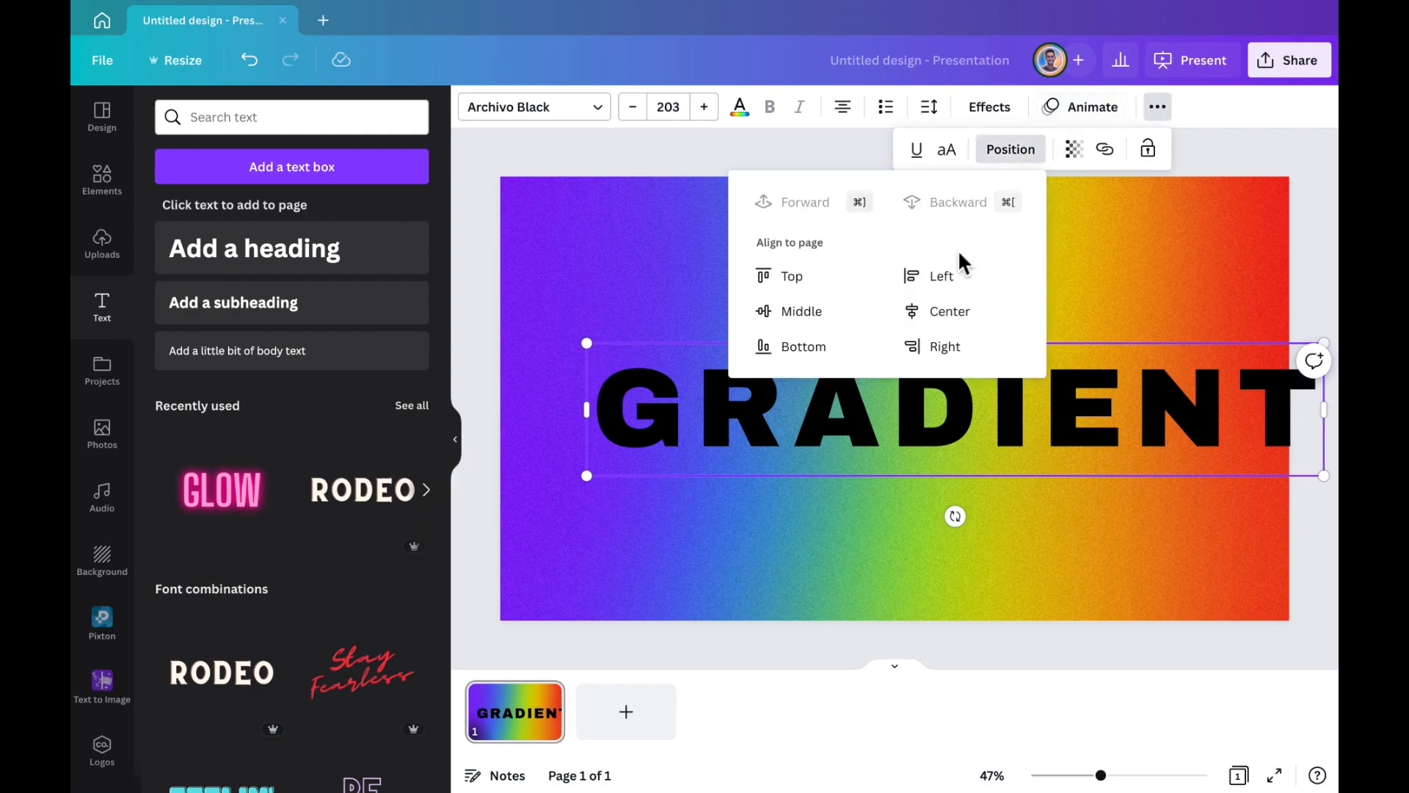
left_click(954, 308)
left_click(804, 312)
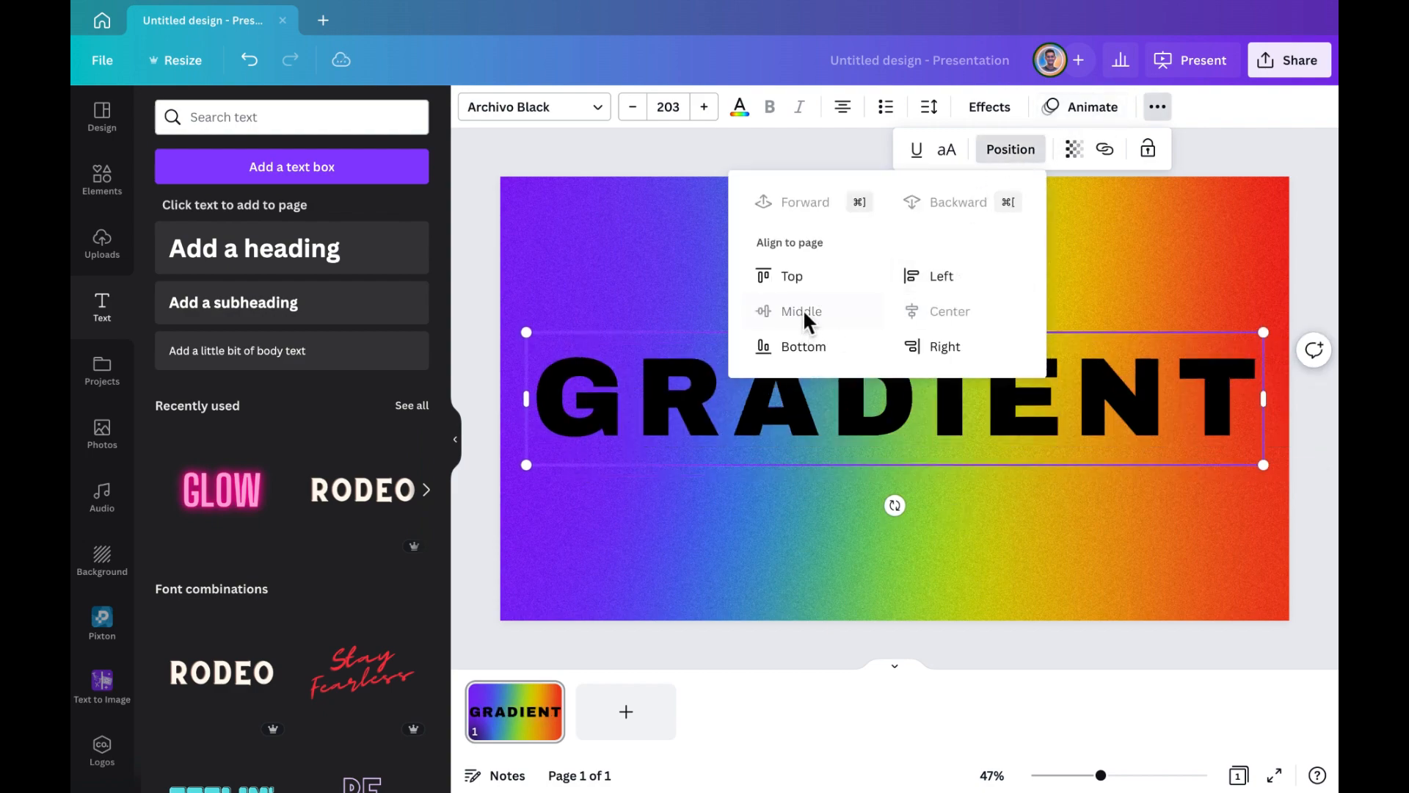
left_click(1102, 540)
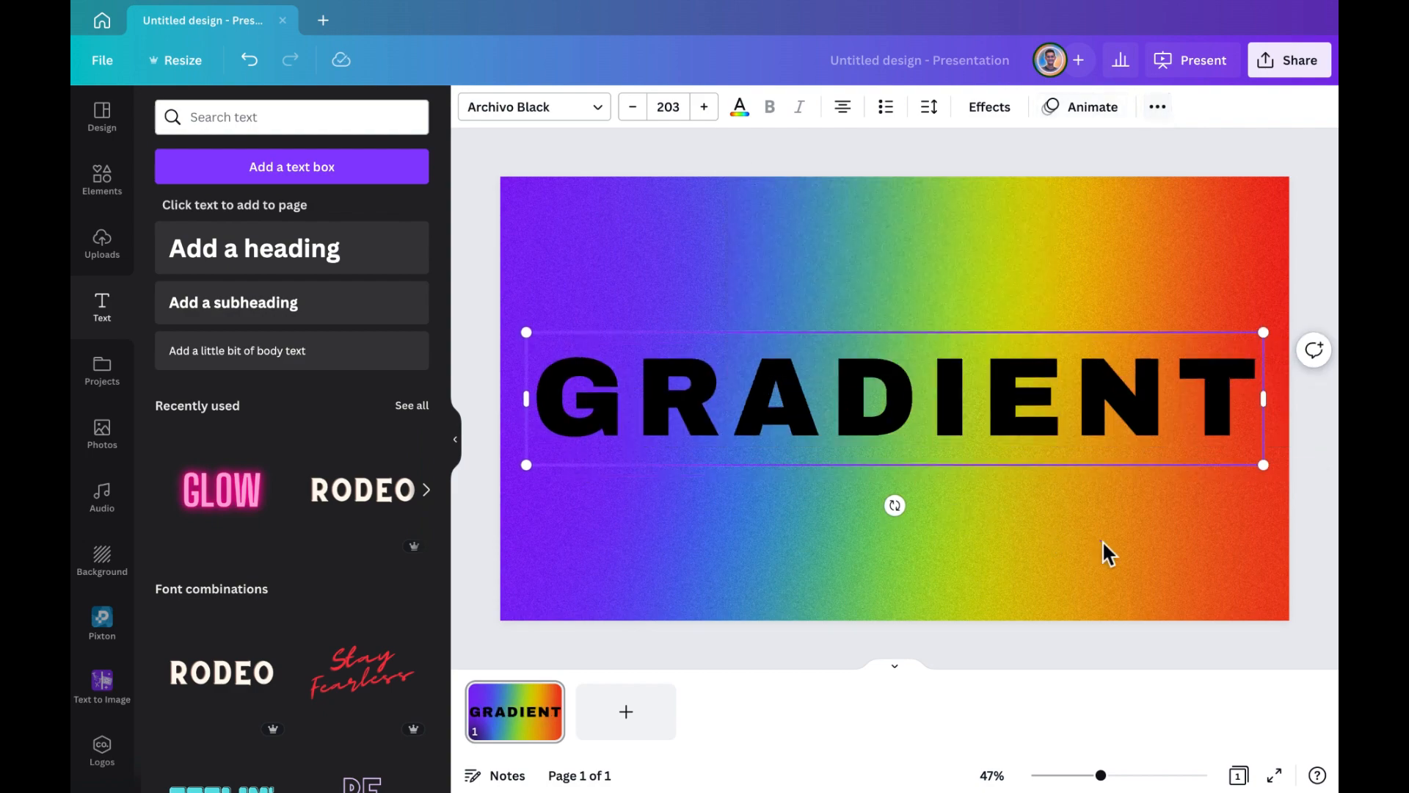
Step: Change the colour of the GRADIENT heading to white
left_click(771, 389)
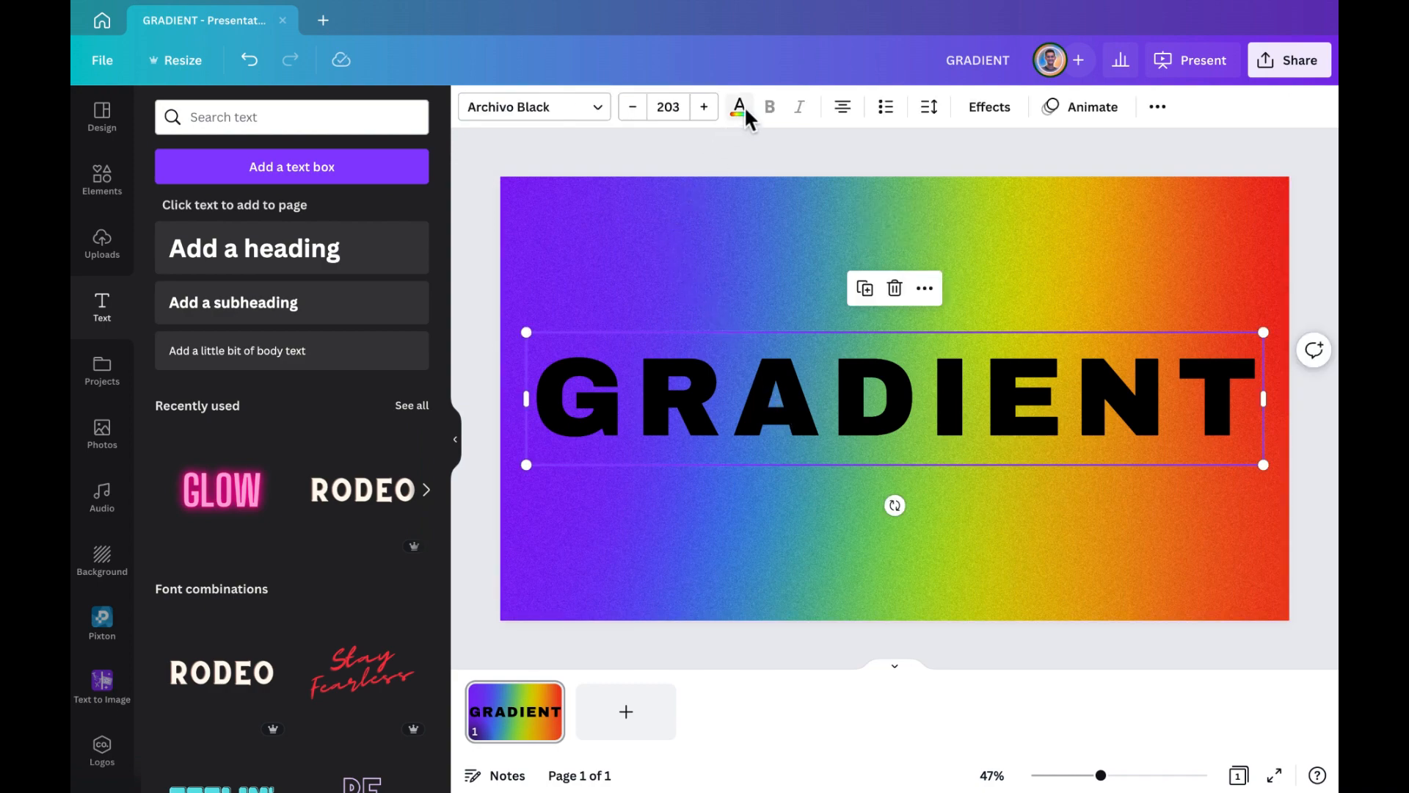
left_click(741, 108)
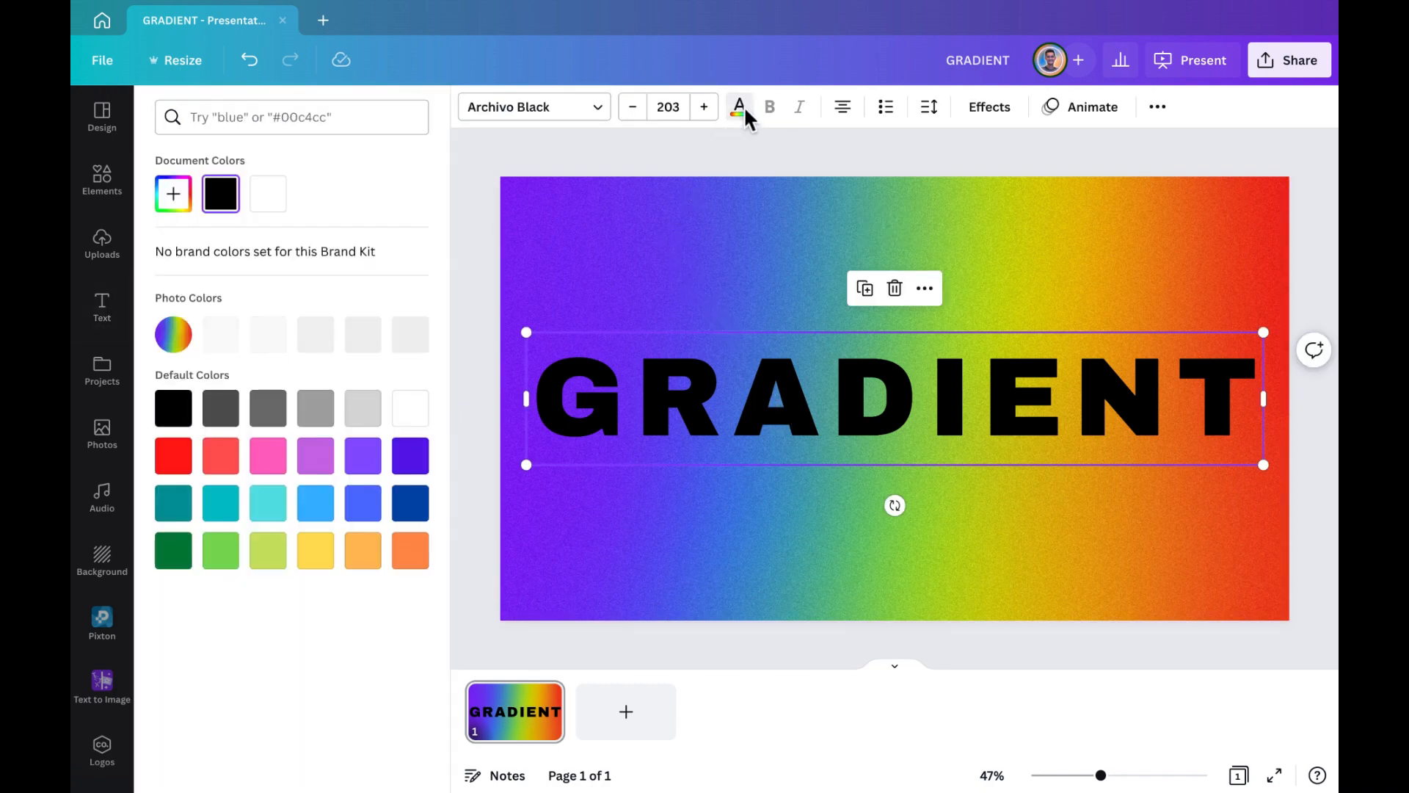
left_click(417, 402)
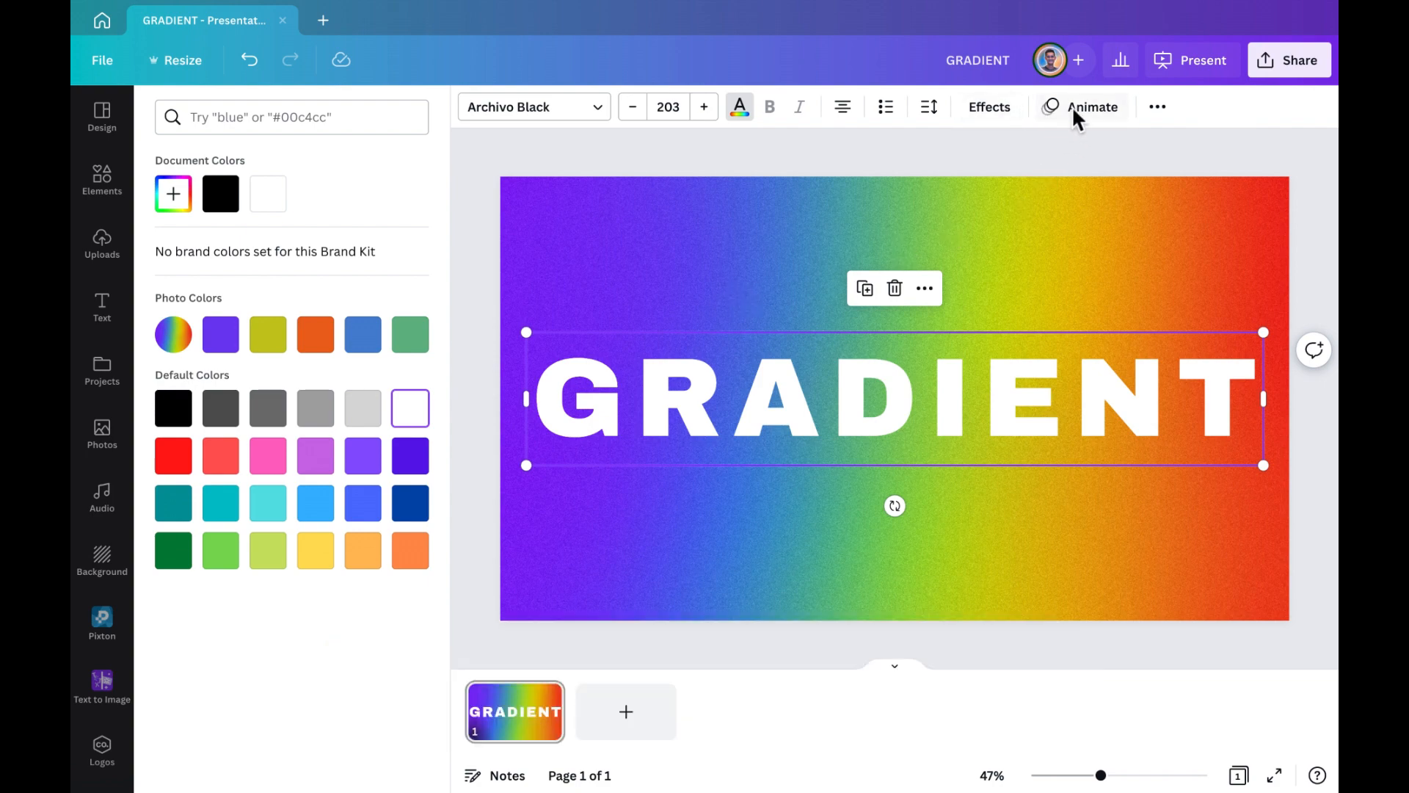
Step: Set the transparency of the GRADIENT heading to 40 and deselect the heading
left_click(1150, 109)
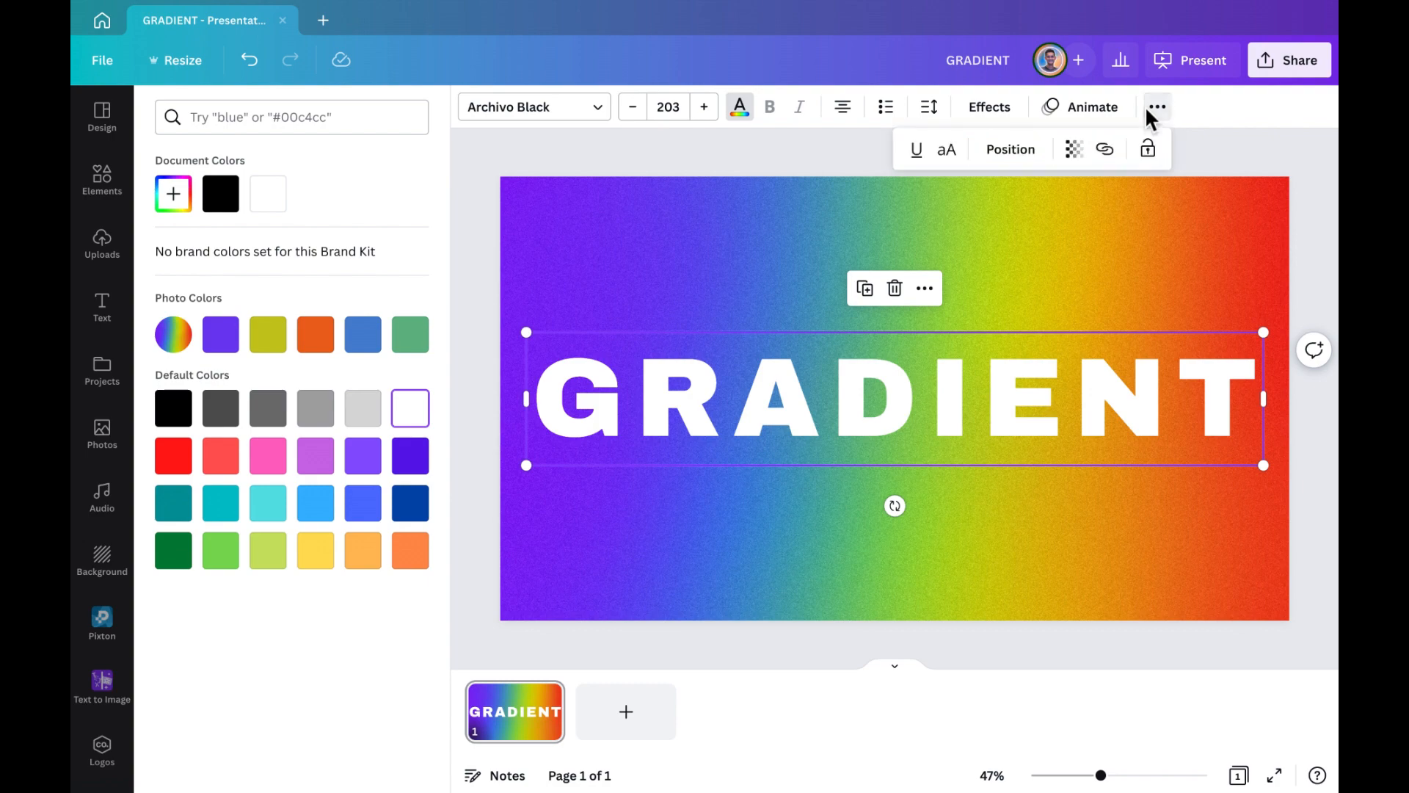
left_click(1074, 152)
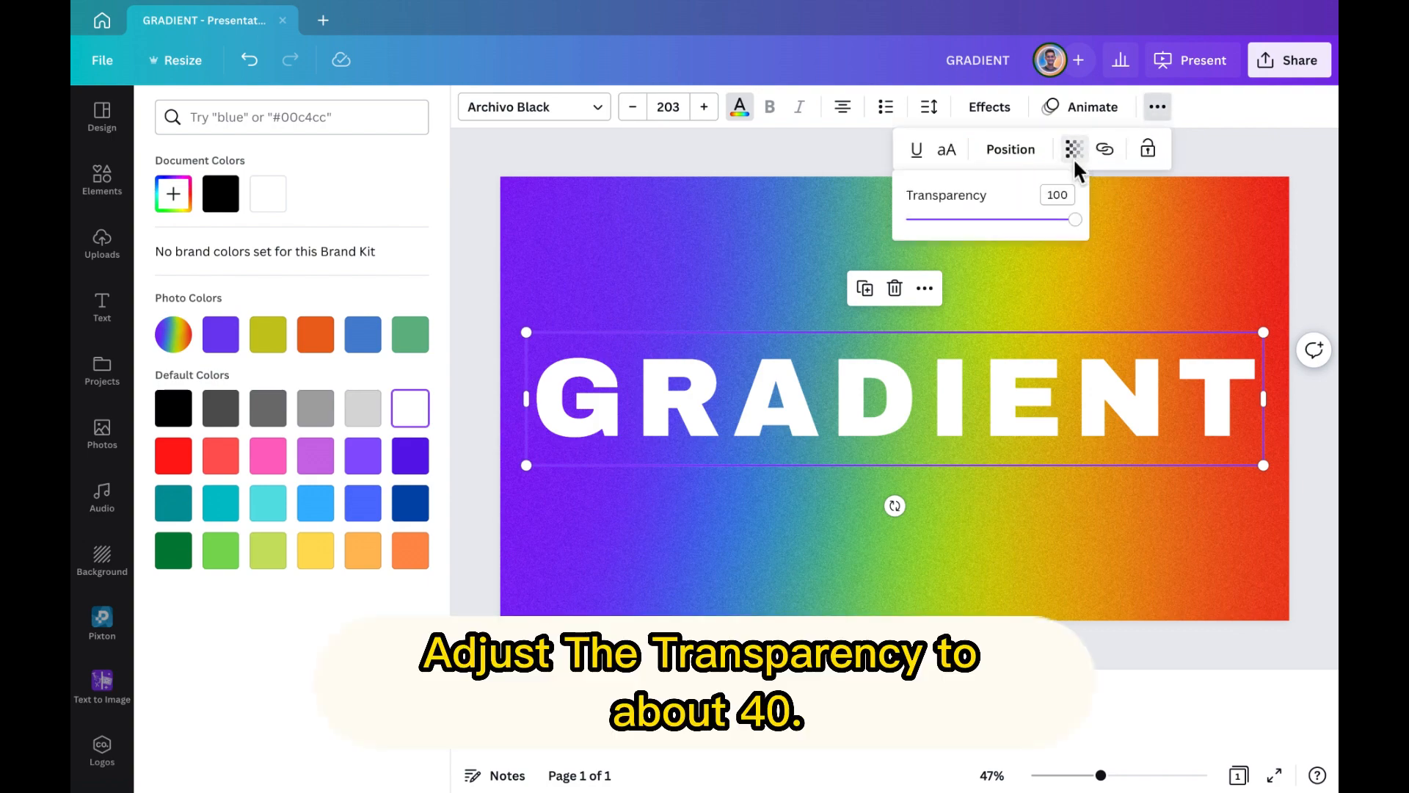
left_click_drag(1073, 218, 975, 218)
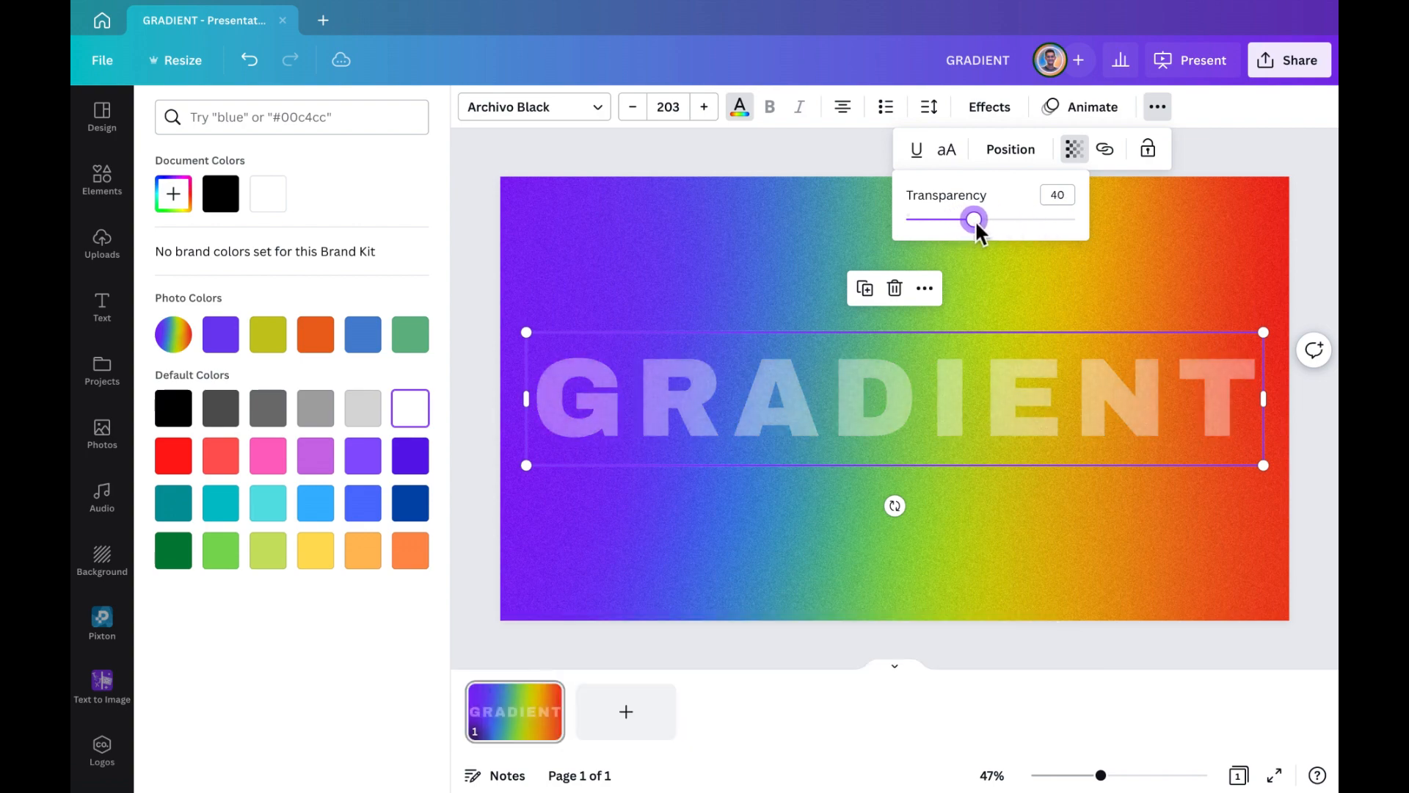
left_click(1230, 285)
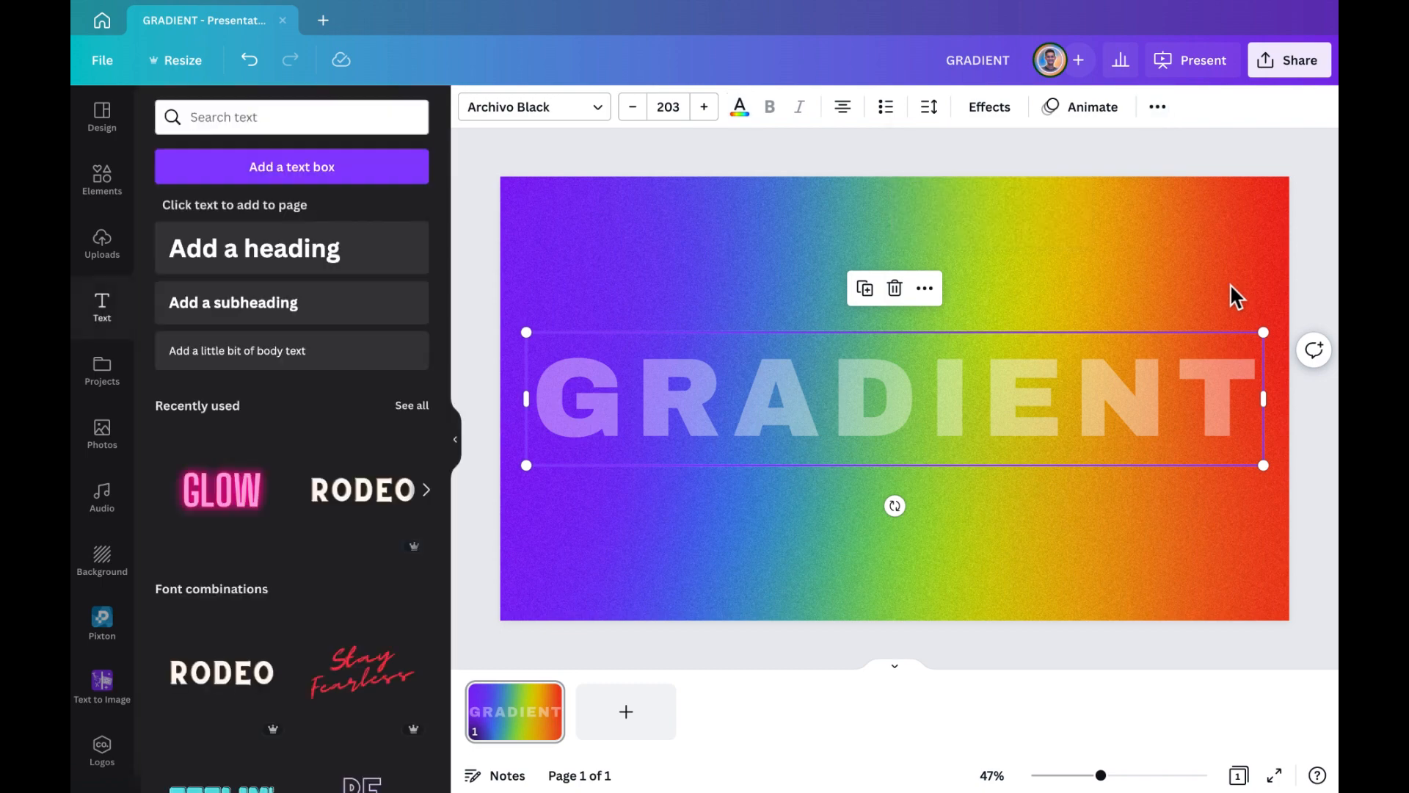
left_click(1227, 266)
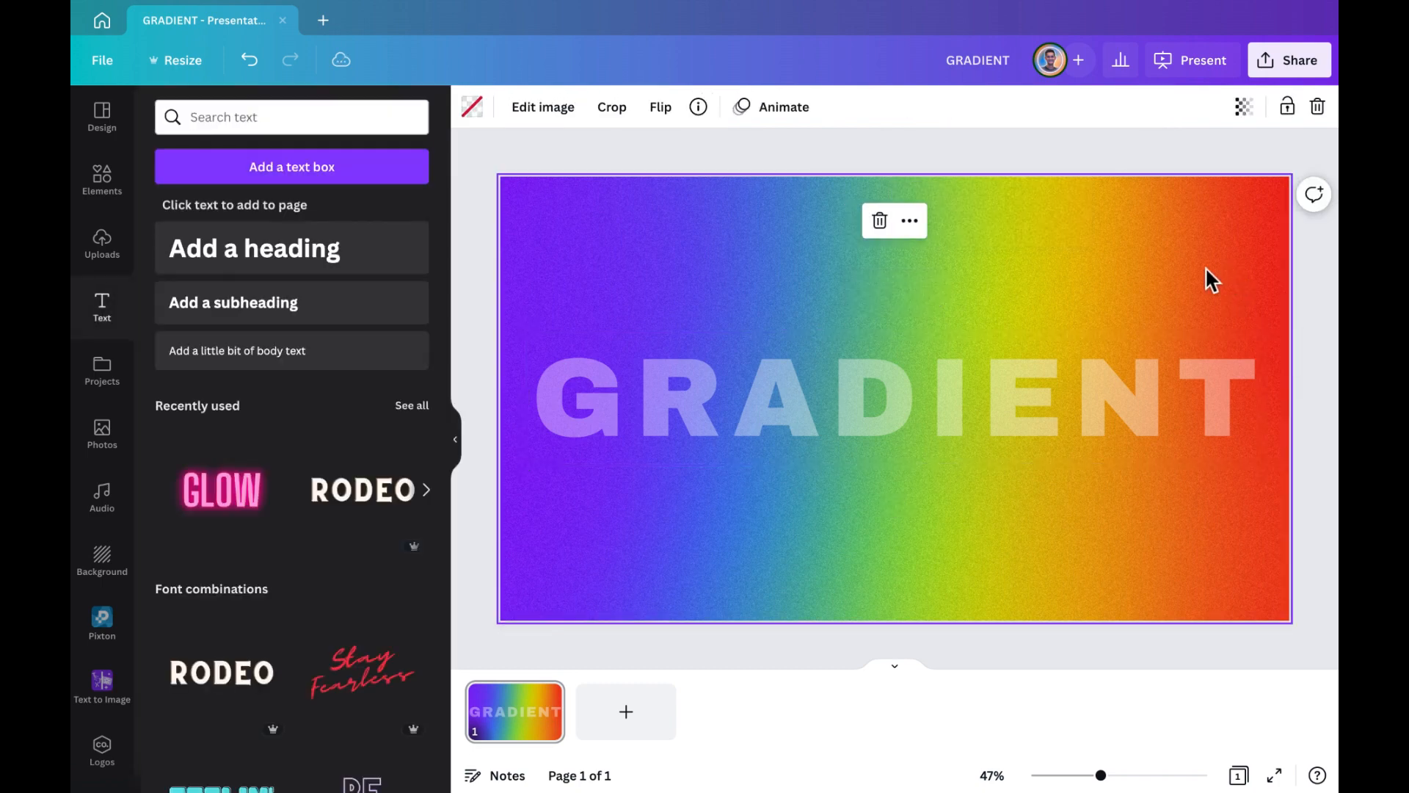
Step: Download the design as a PNG with a transparent background, saving it as GRADIENT.png in the CANVA Ideas folder
left_click(1270, 66)
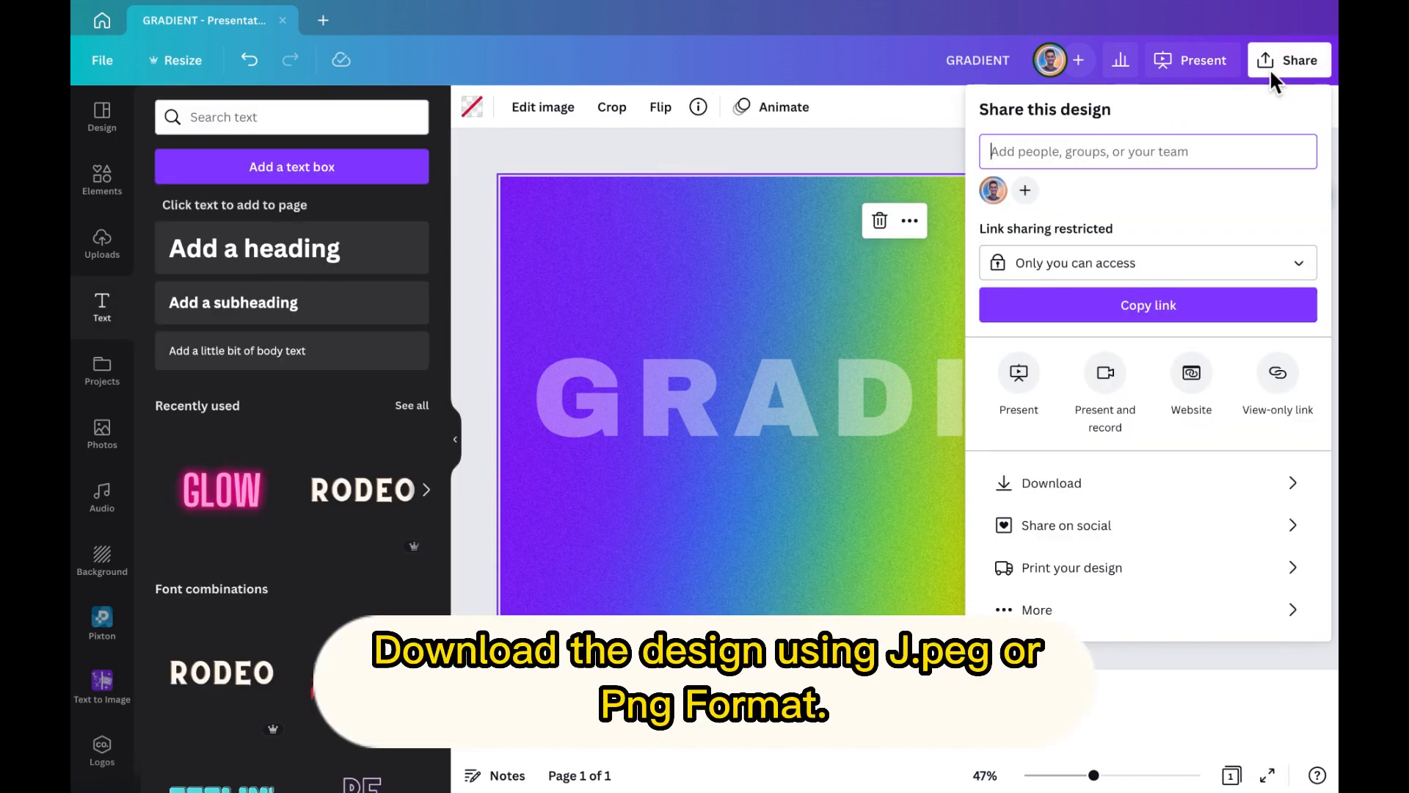
left_click(1148, 482)
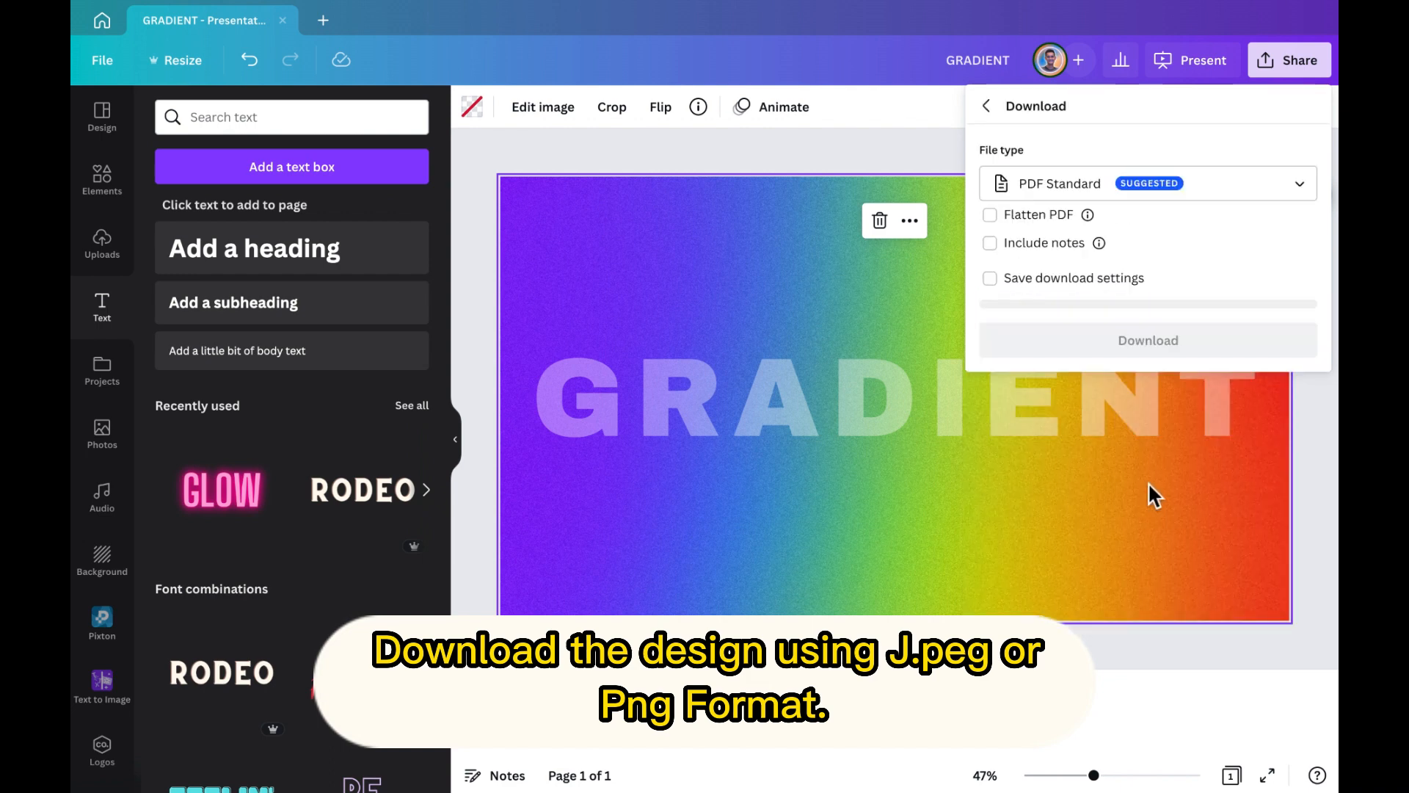
left_click(1152, 185)
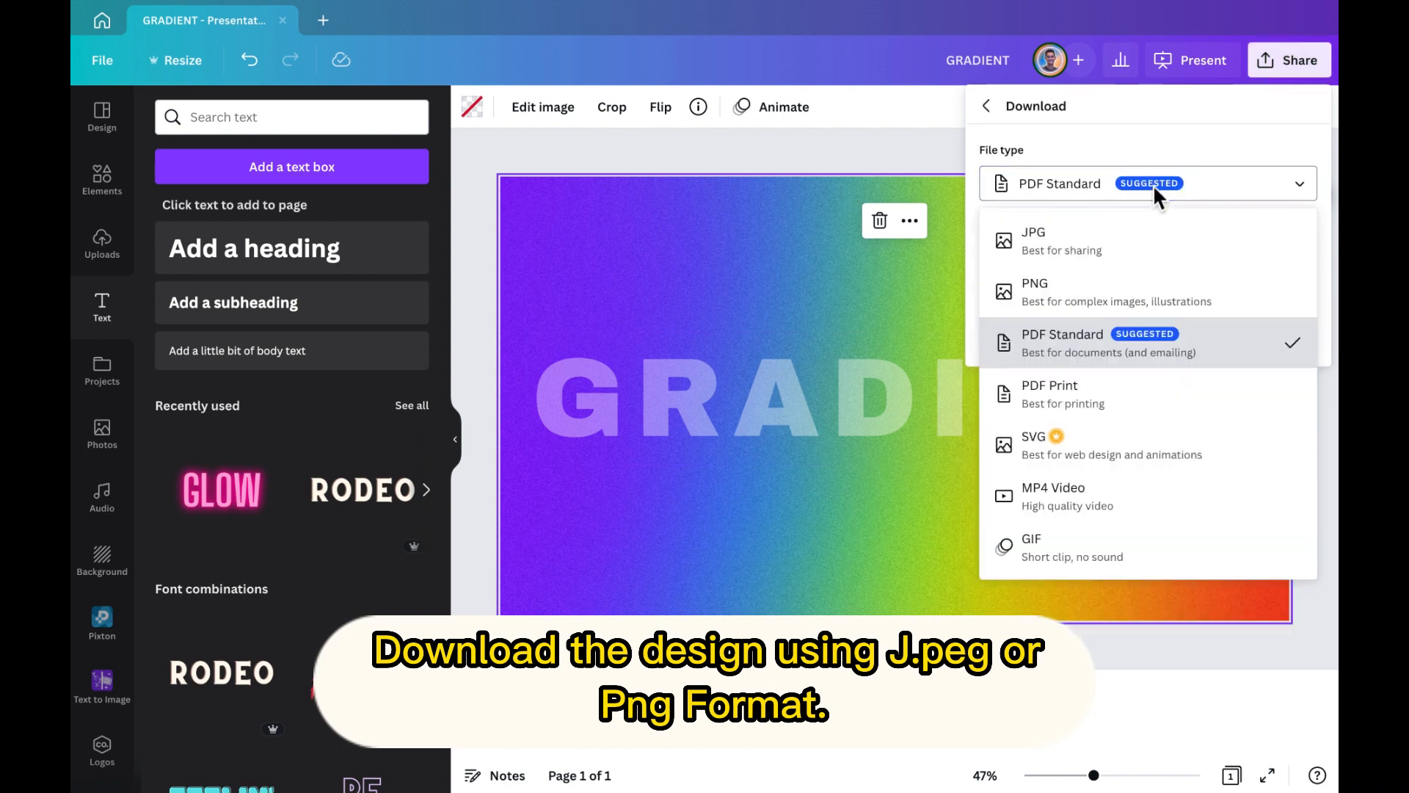
left_click(1089, 297)
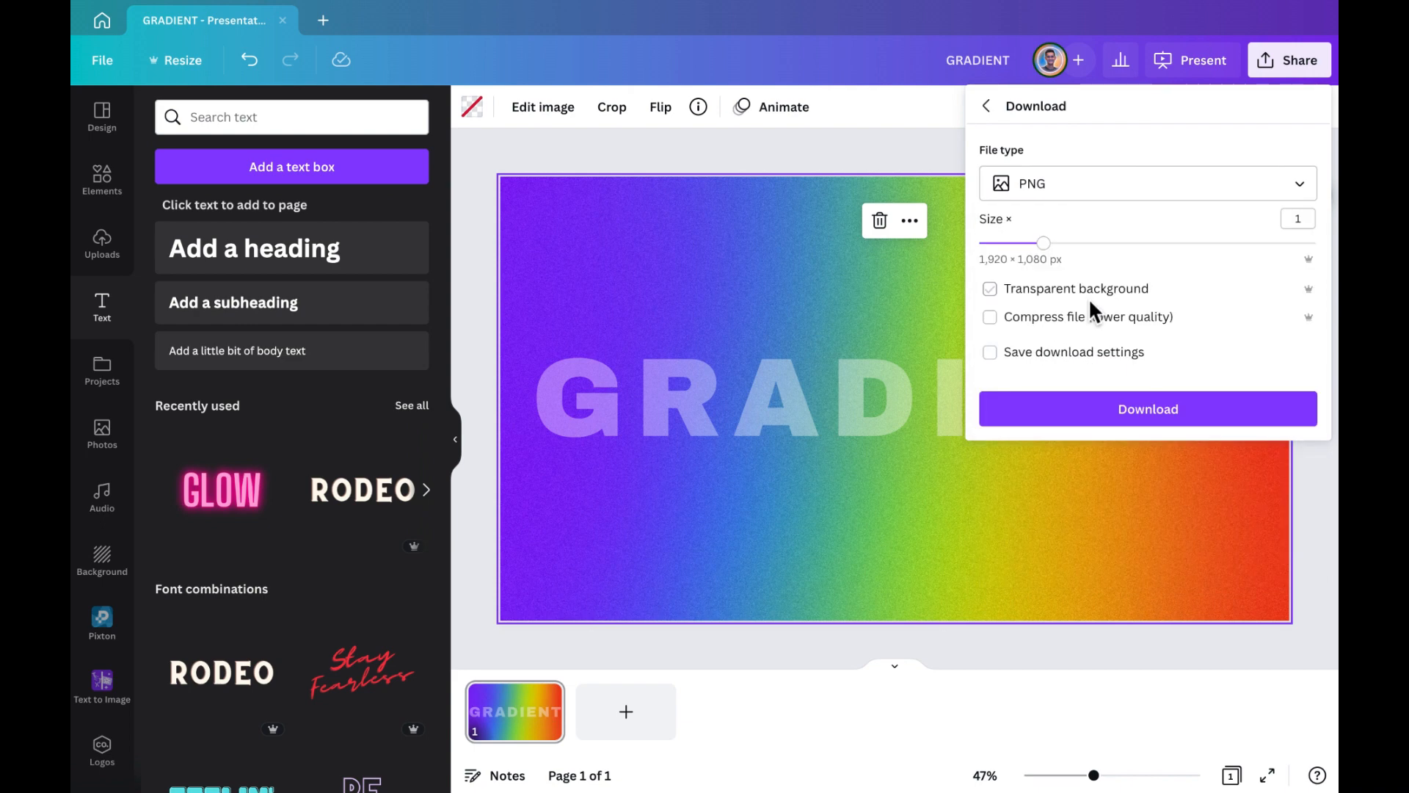
left_click(989, 290)
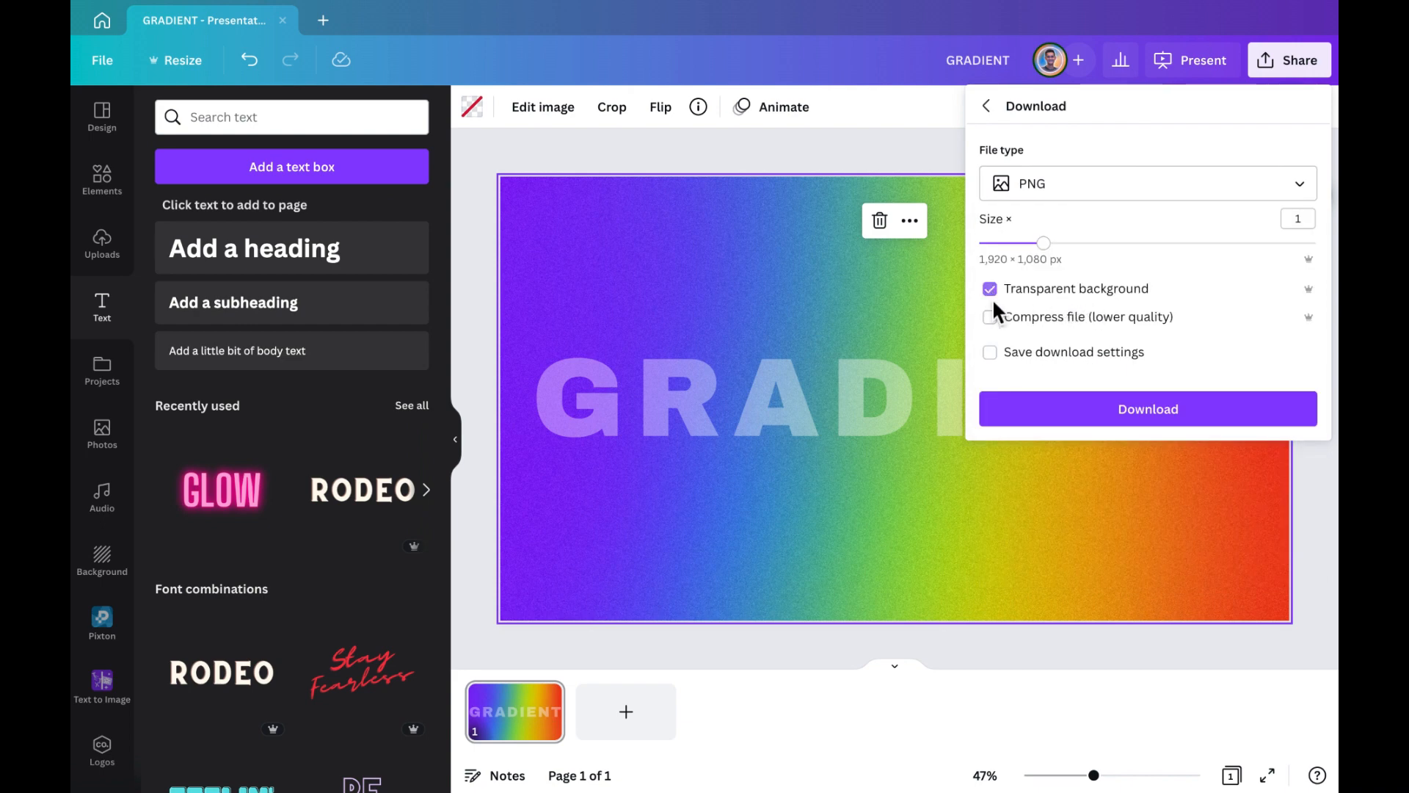
left_click(1191, 415)
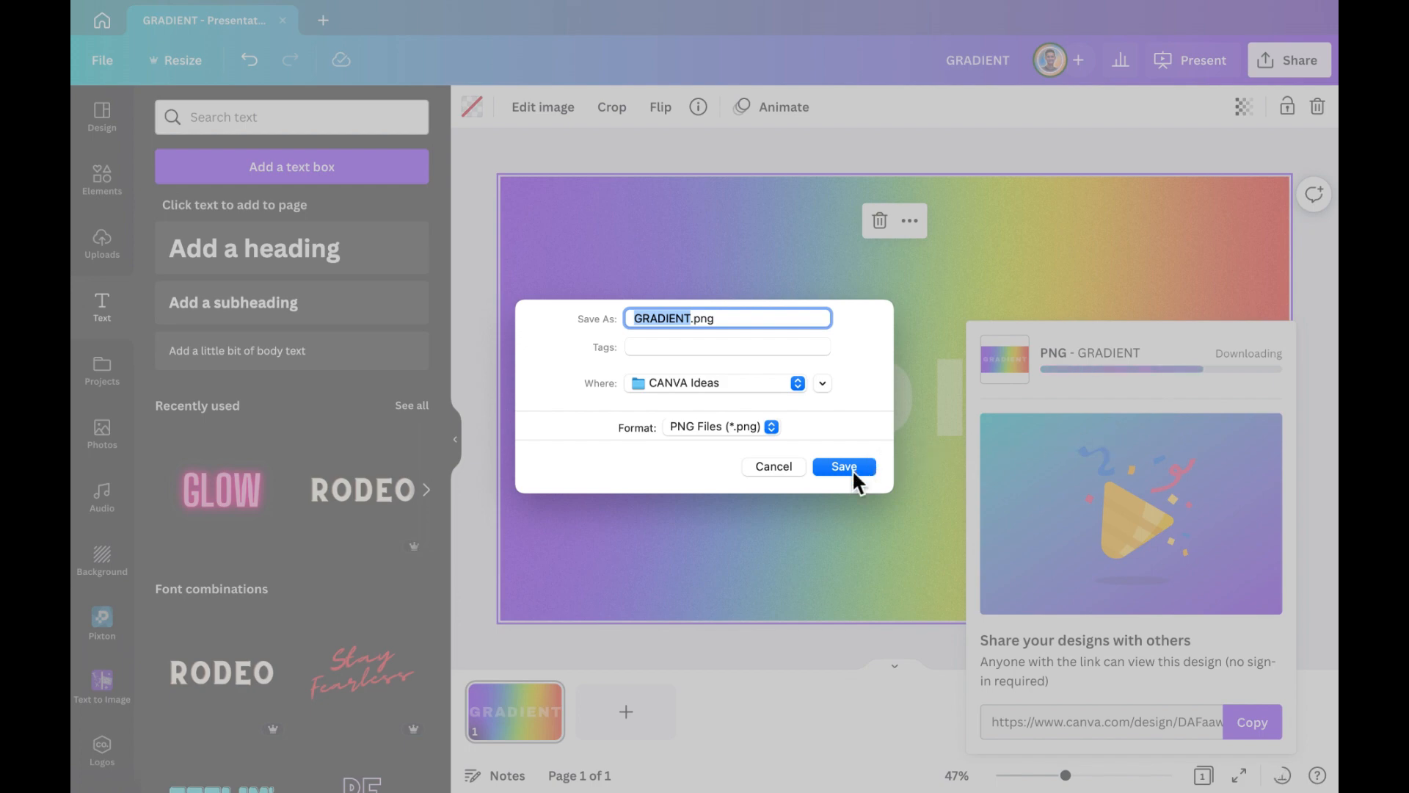
left_click(852, 469)
left_click(781, 486)
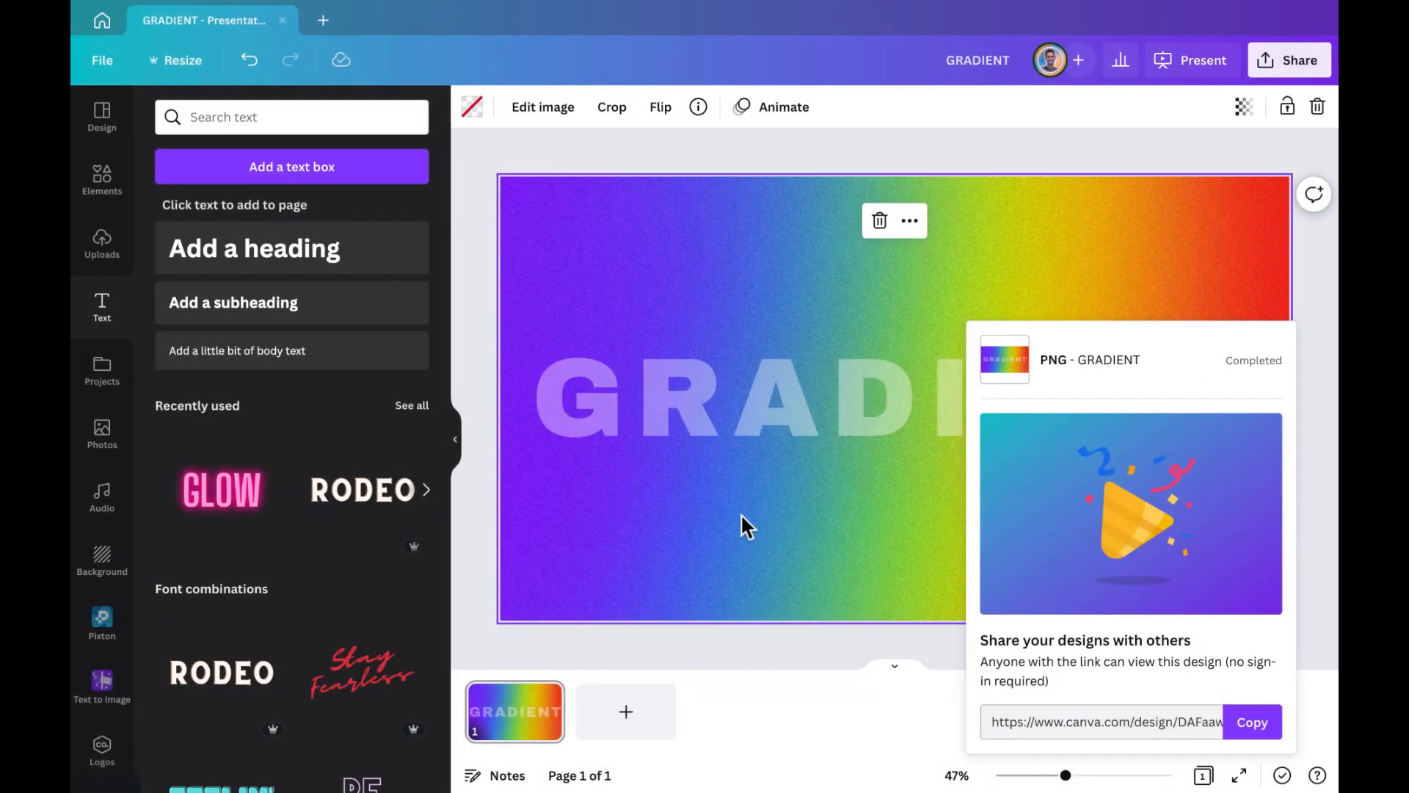
Step: Add a second page and upload GRADIENT.png from the CANVA Ideas folder
left_click(645, 713)
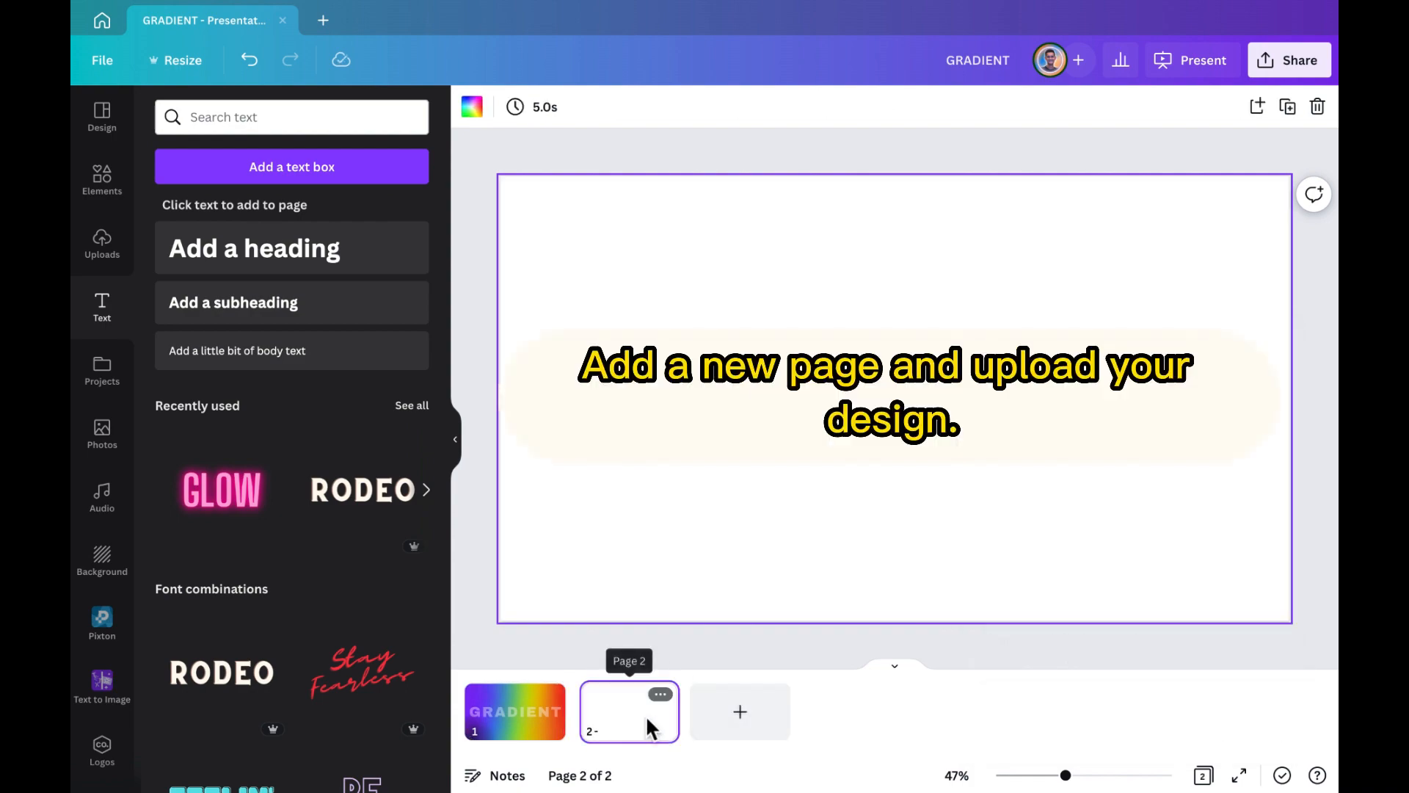
left_click(103, 246)
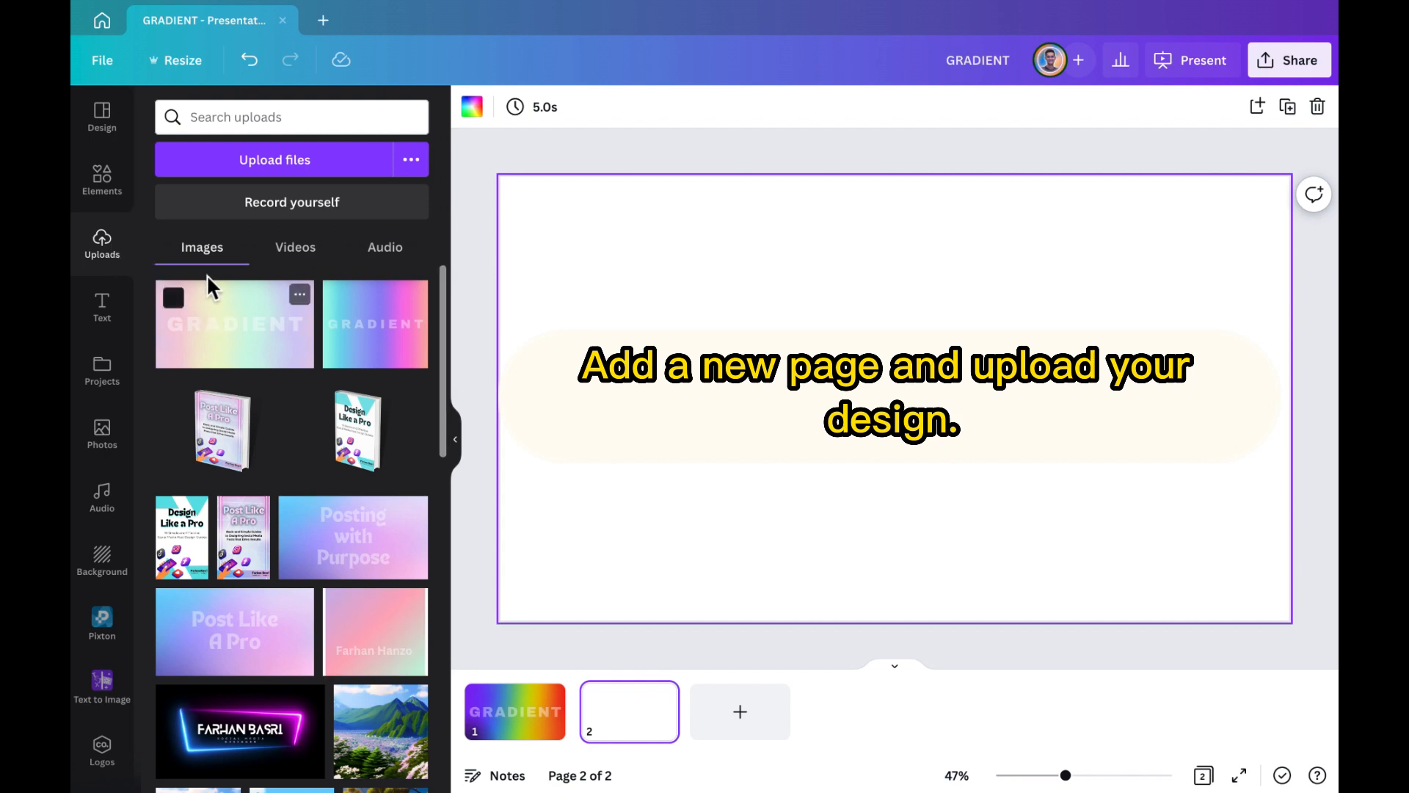
left_click(273, 170)
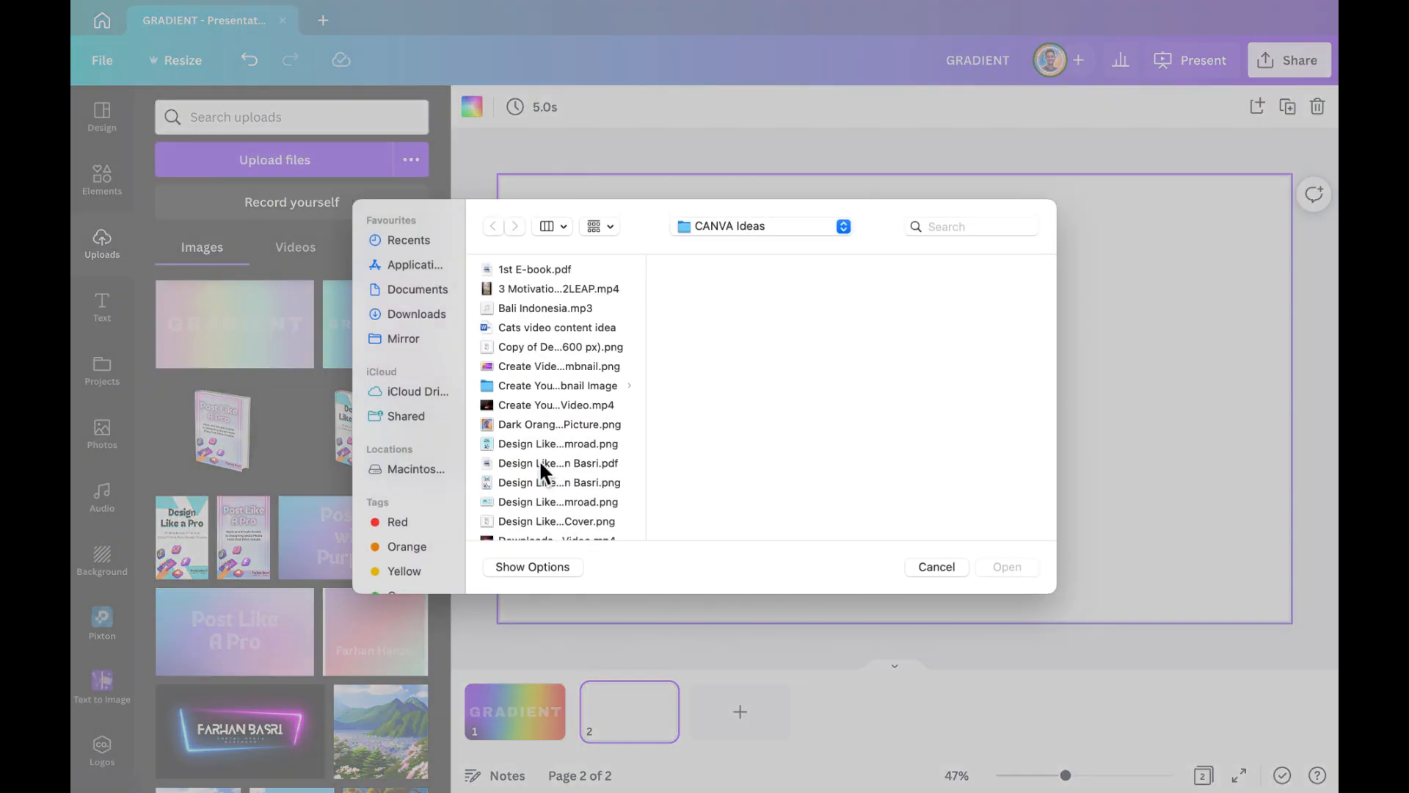
scroll(541, 470, "down", 10)
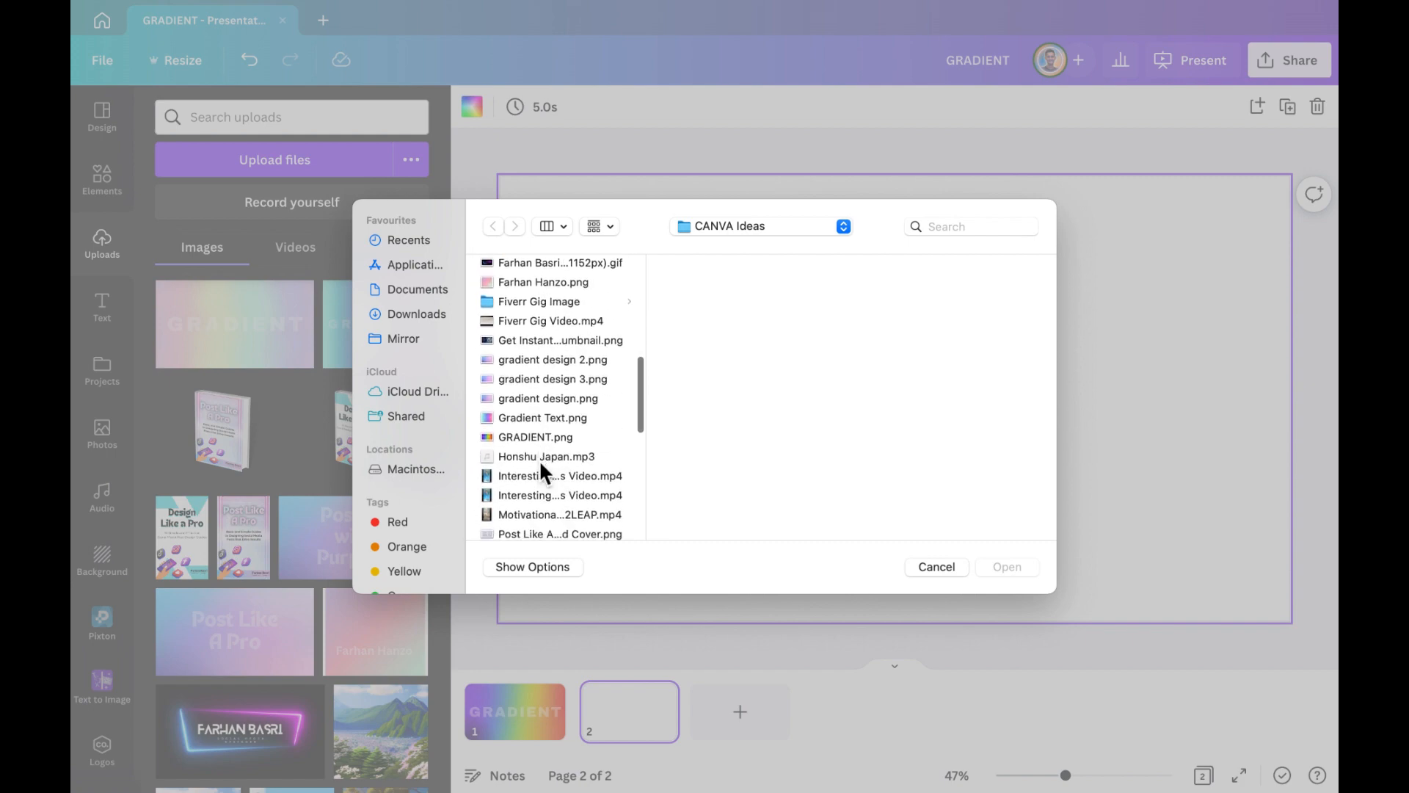
left_click(532, 422)
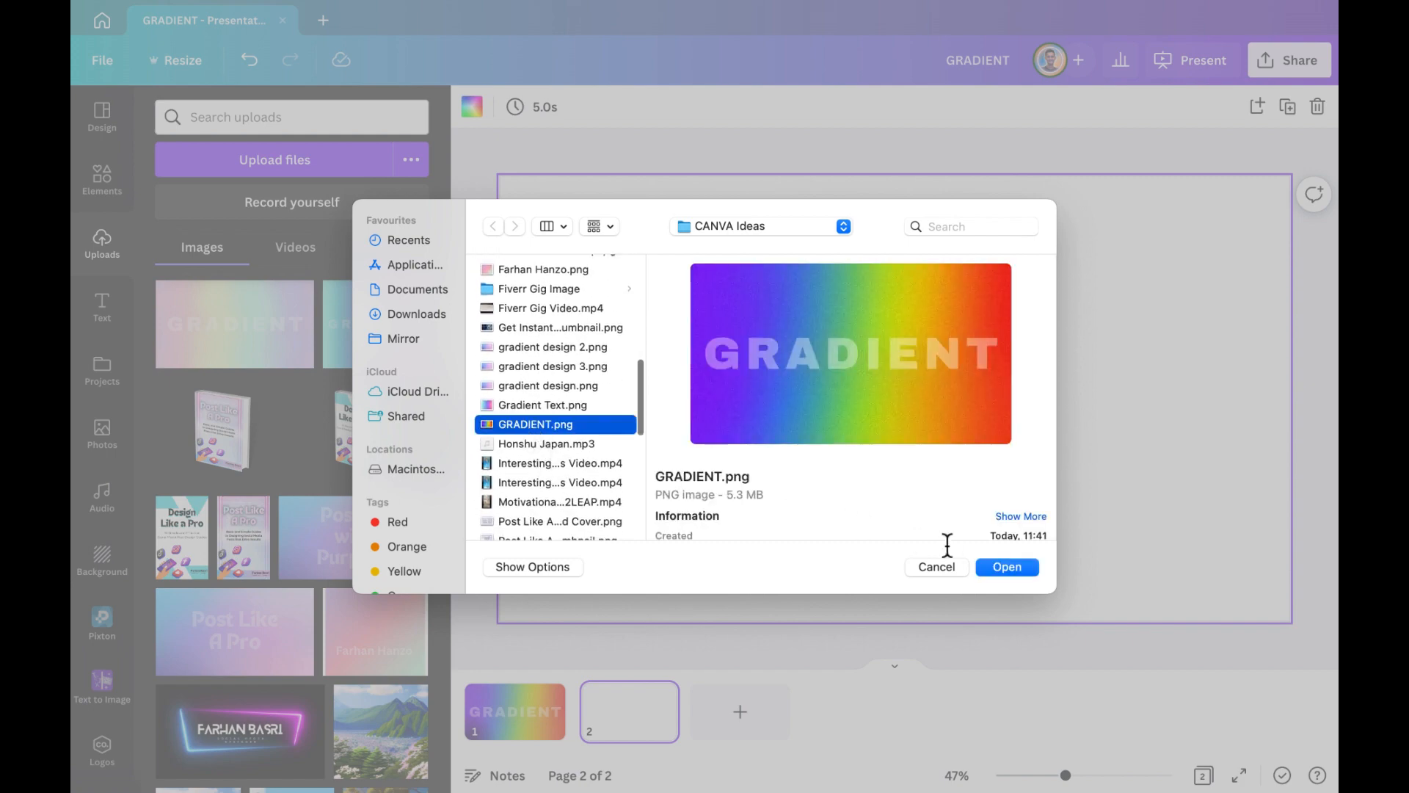
left_click(1006, 566)
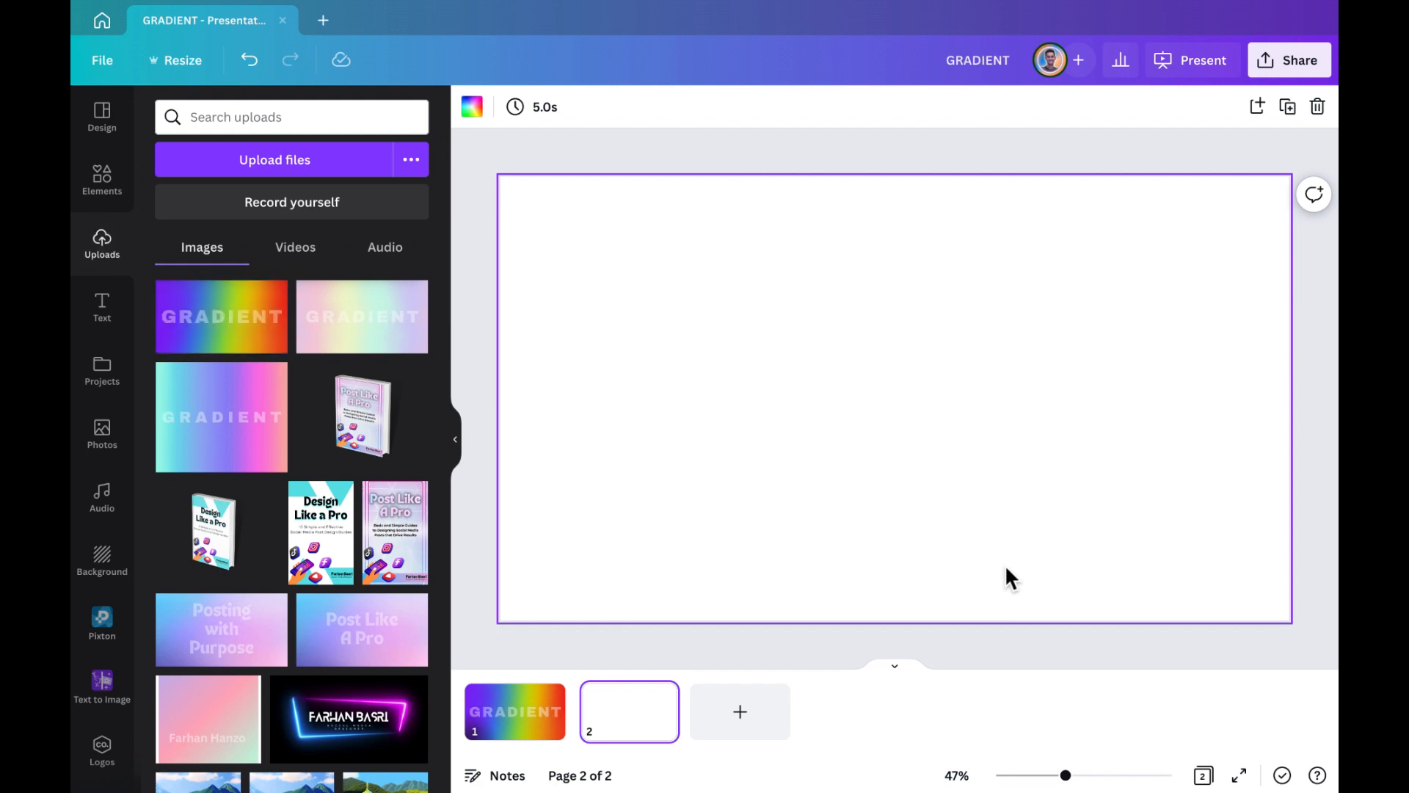
Step: Fill page 2 with the uploaded rainbow GRADIENT image and remove the image's background, leaving only the lettering
left_click_drag(219, 330, 519, 353)
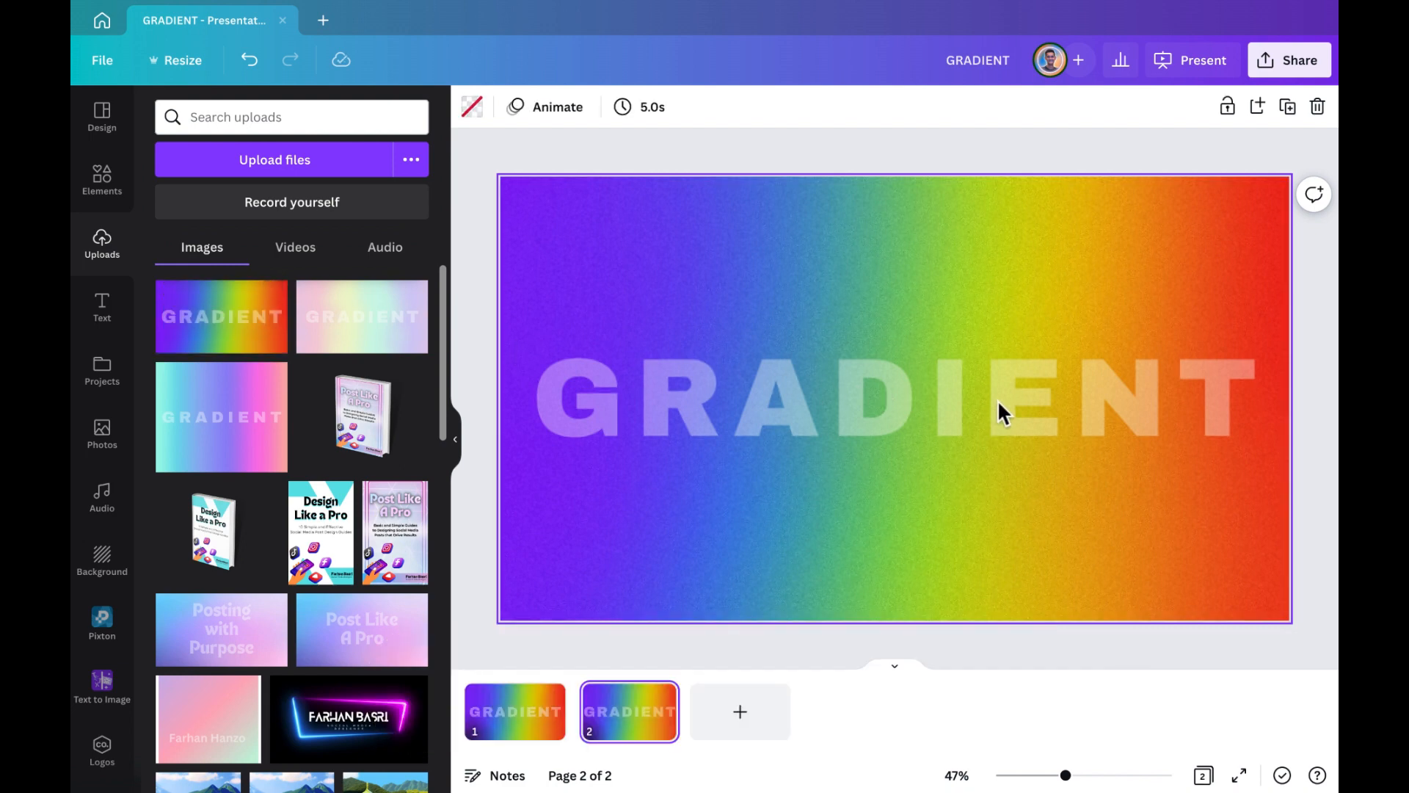
left_click(632, 237)
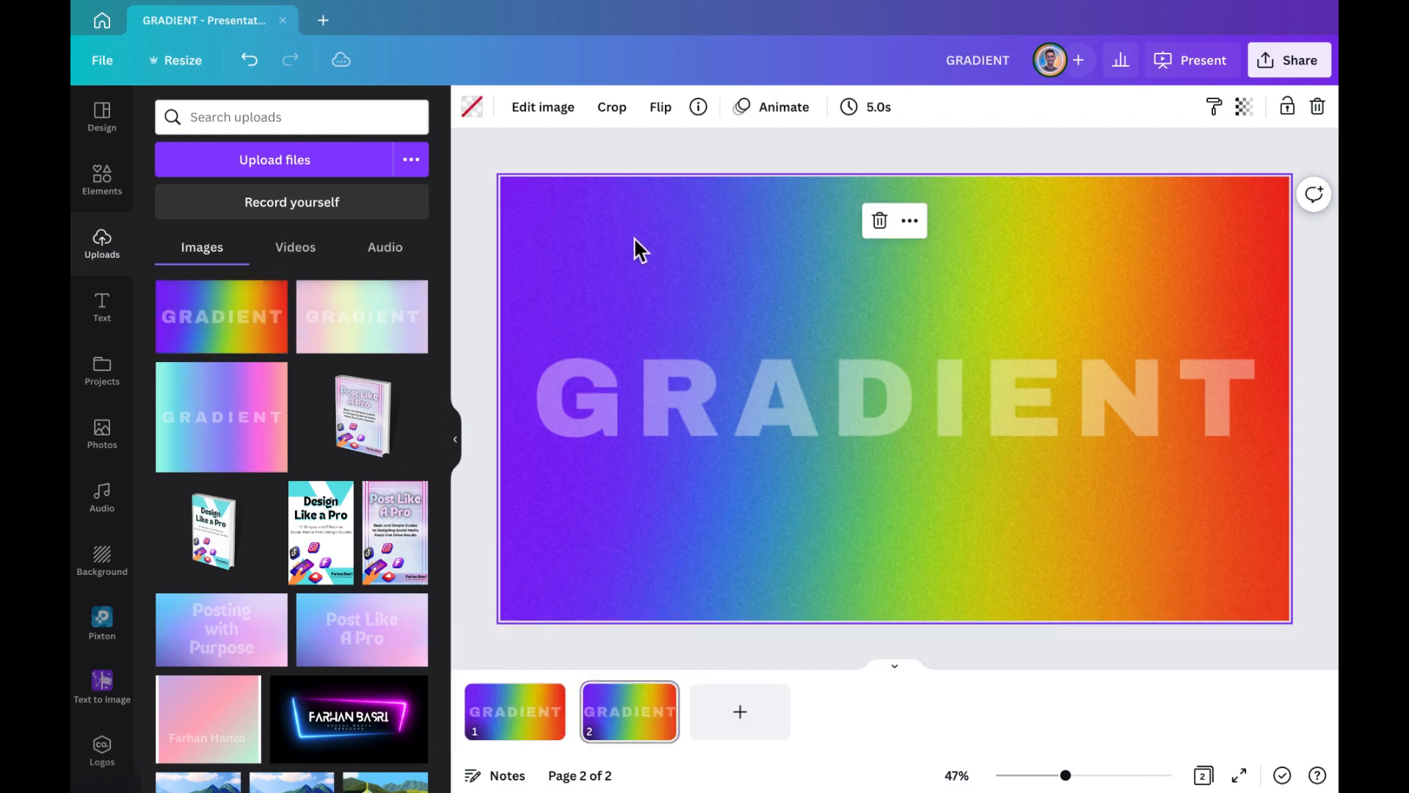
left_click(546, 107)
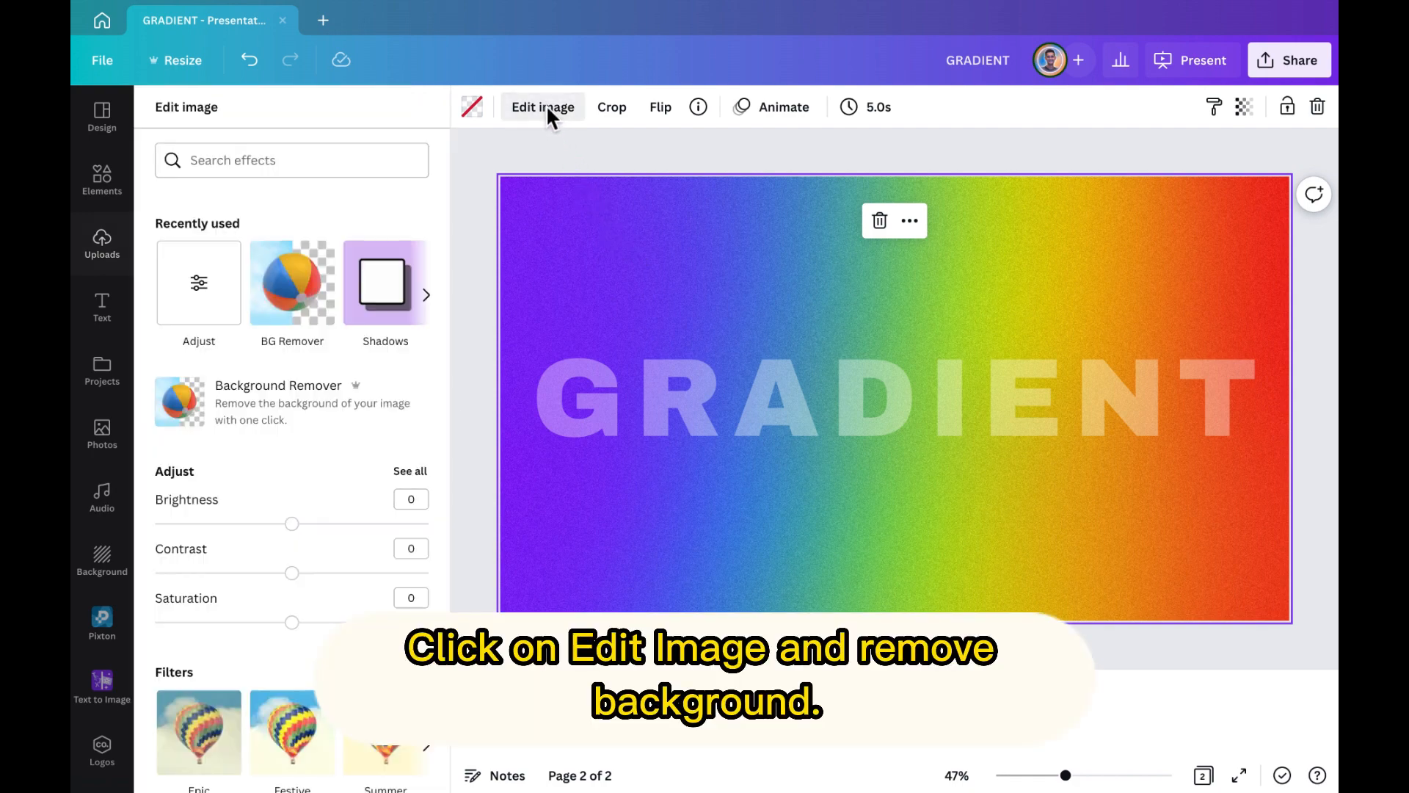
left_click(296, 290)
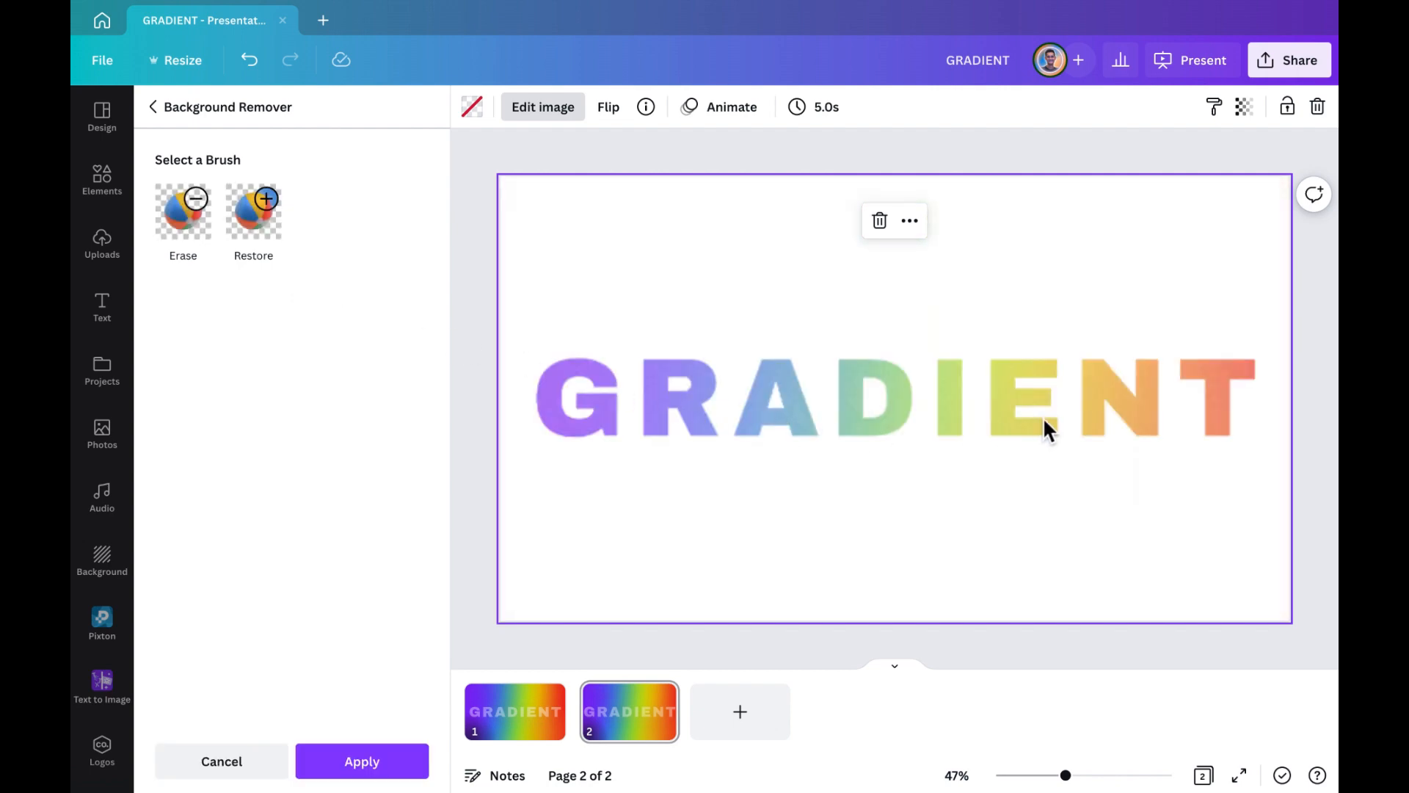
left_click(380, 760)
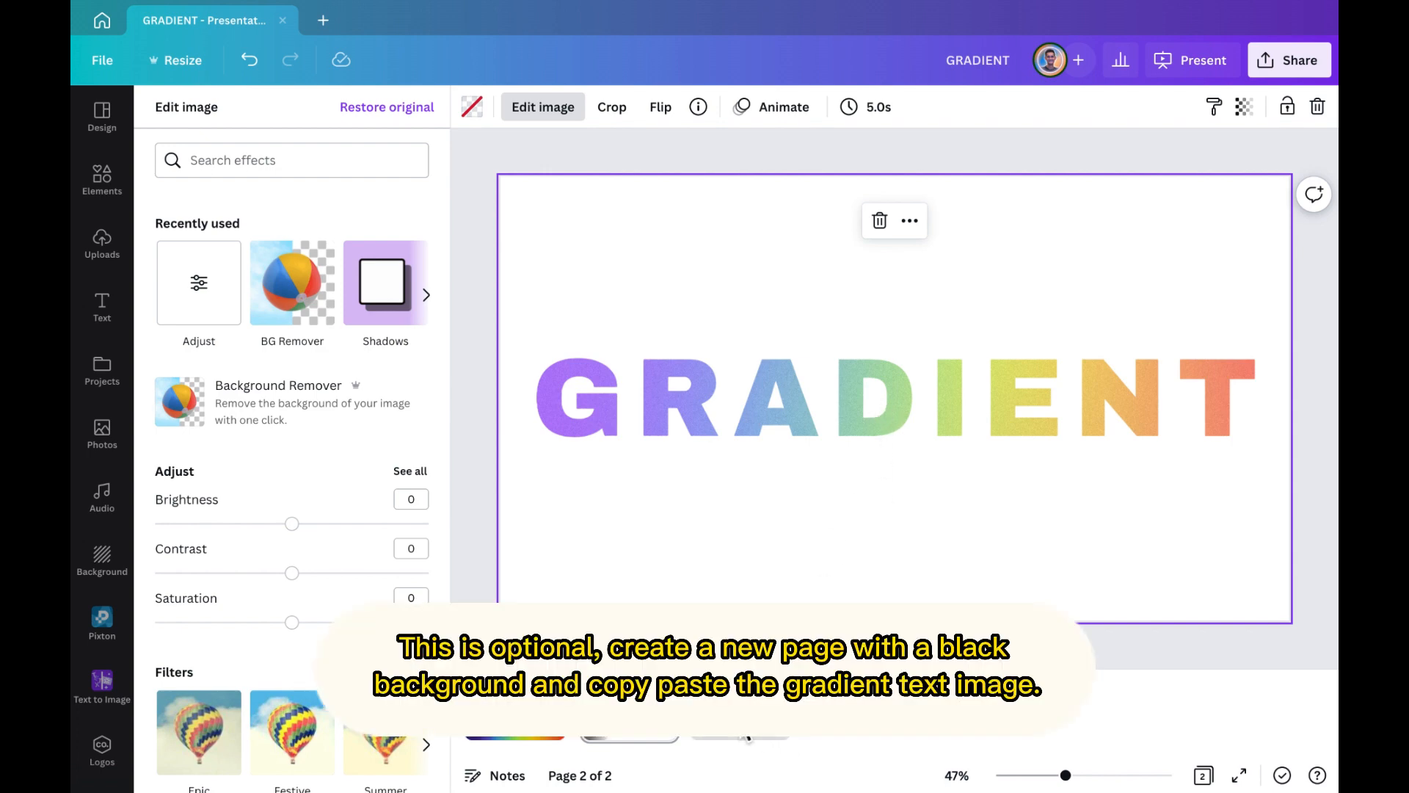
Step: Add a third page and make its background black
left_click(747, 736)
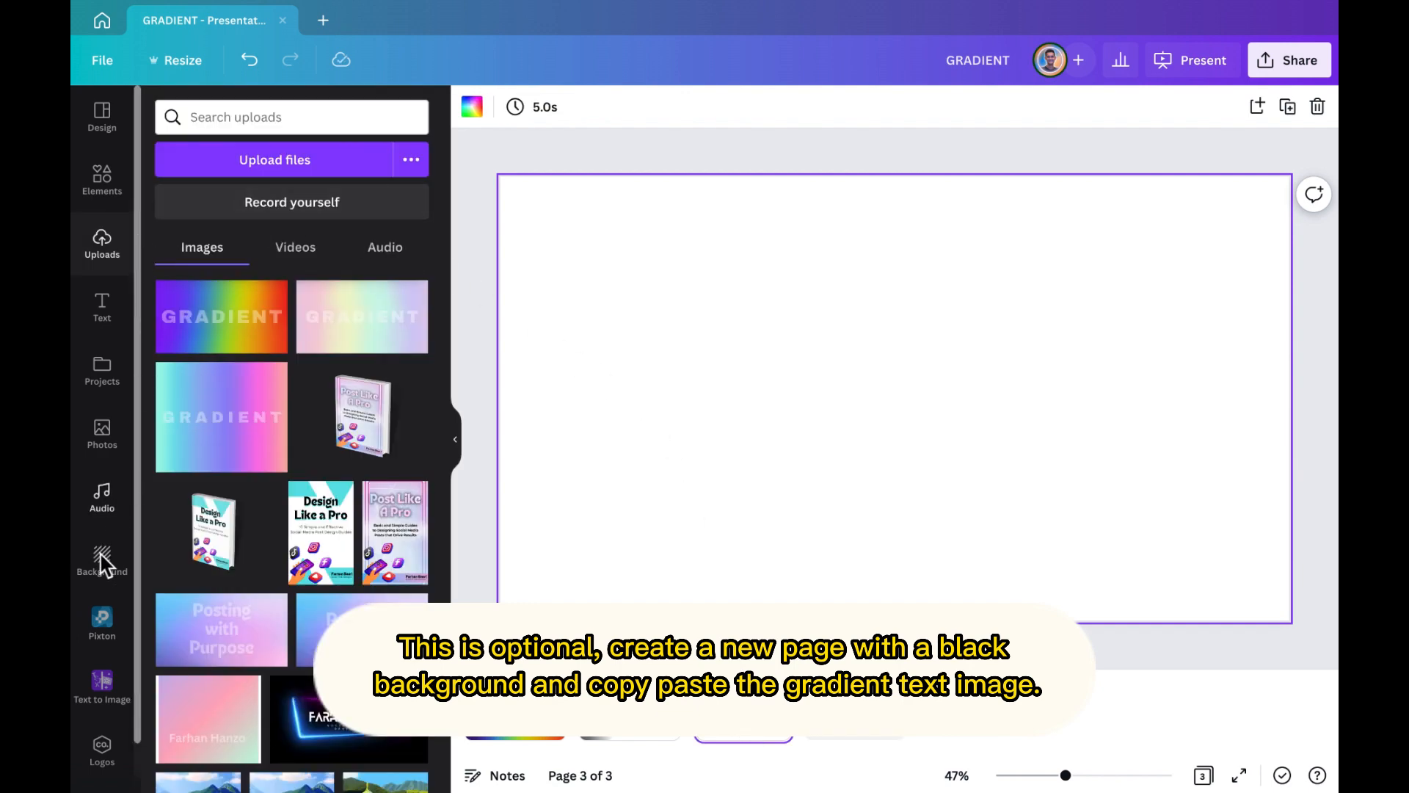
left_click(471, 107)
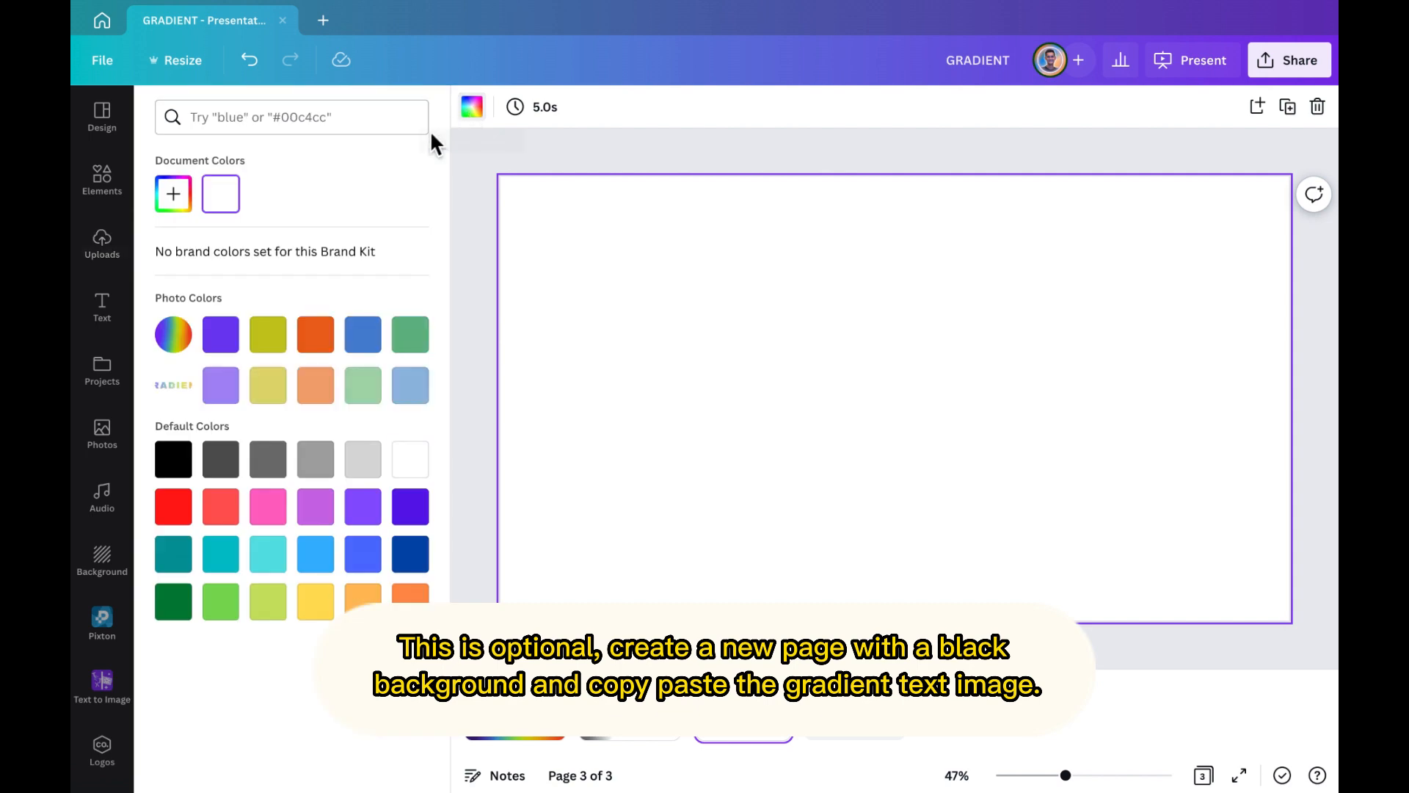
left_click(179, 459)
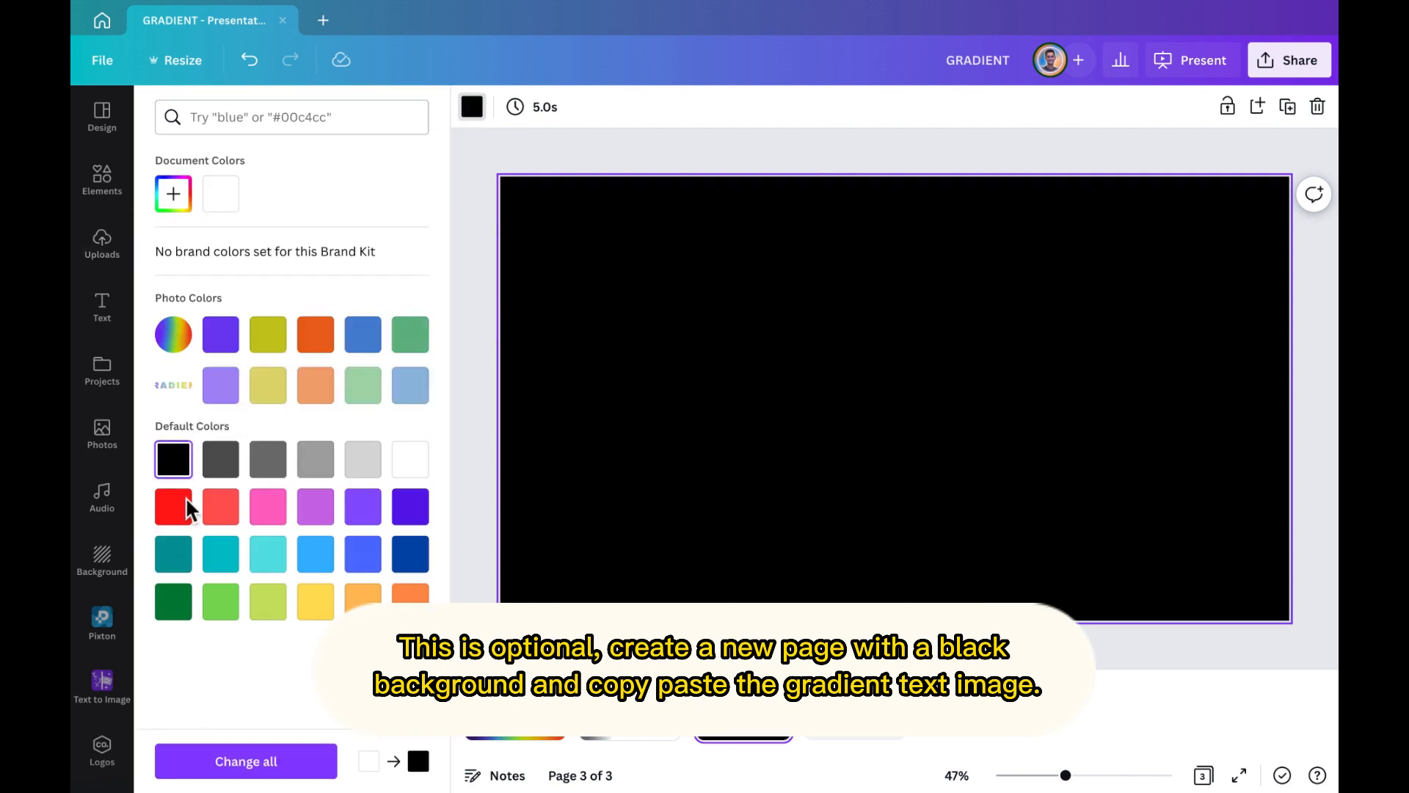
Step: Insert the uploaded rainbow GRADIENT image on the black page and run the background remover on it
left_click(103, 251)
left_click(218, 324)
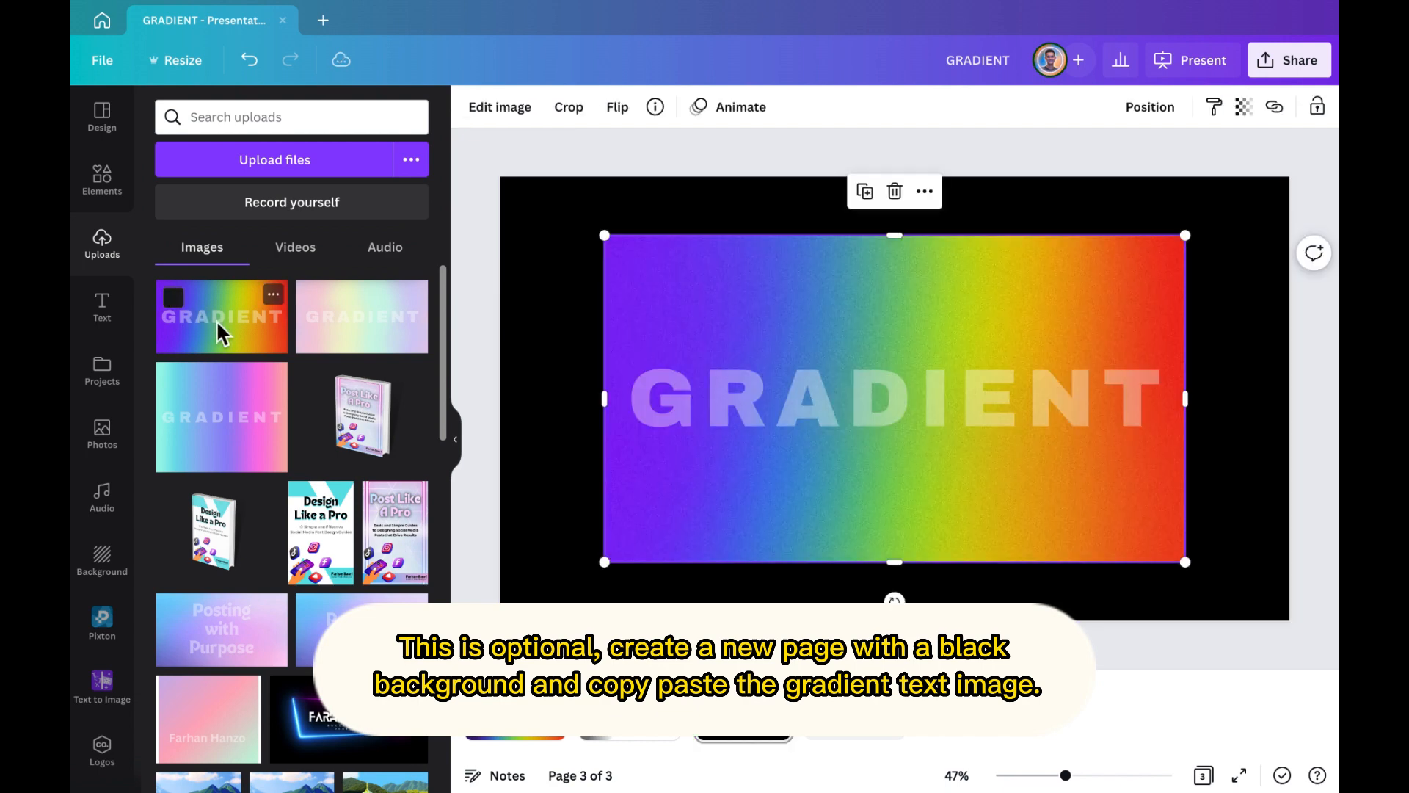
left_click(510, 110)
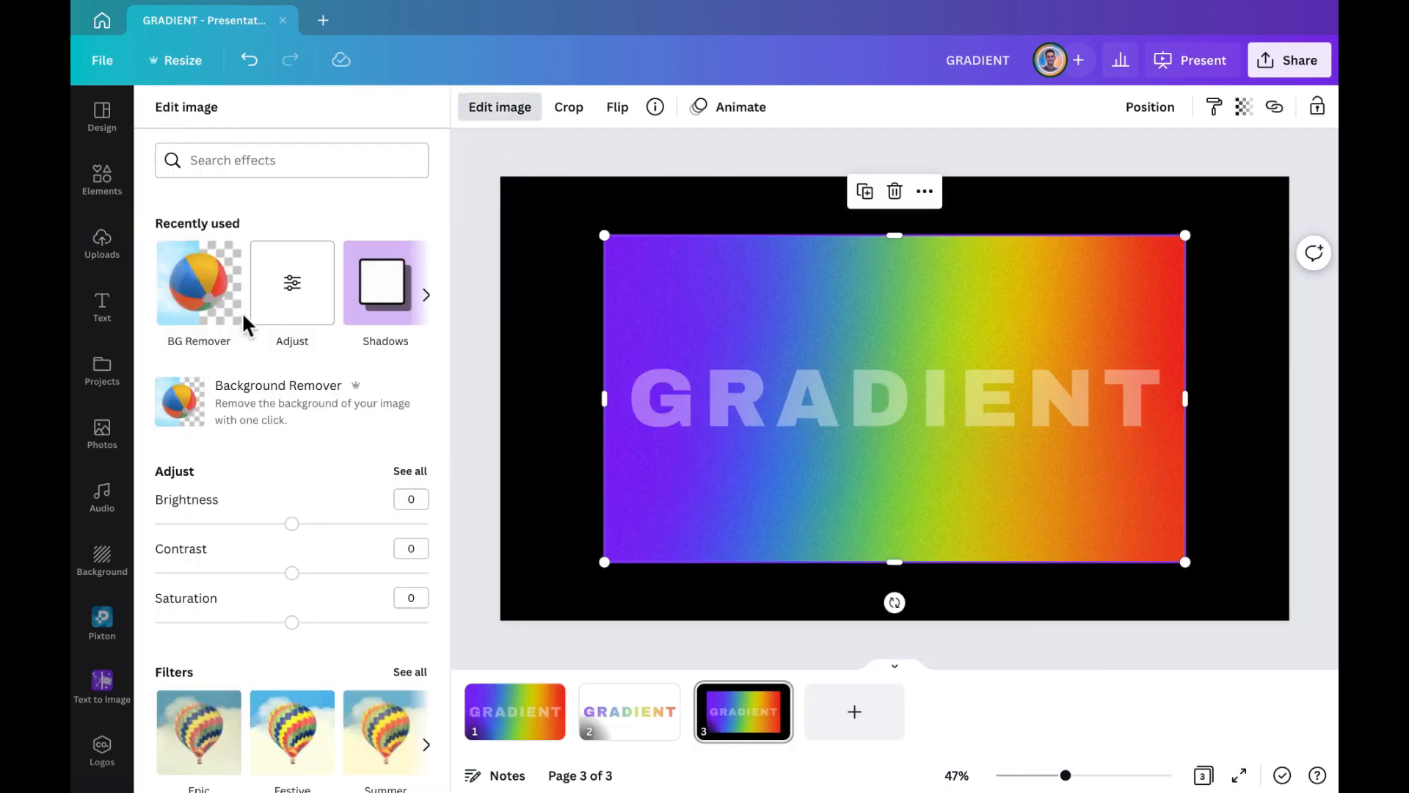
left_click(236, 396)
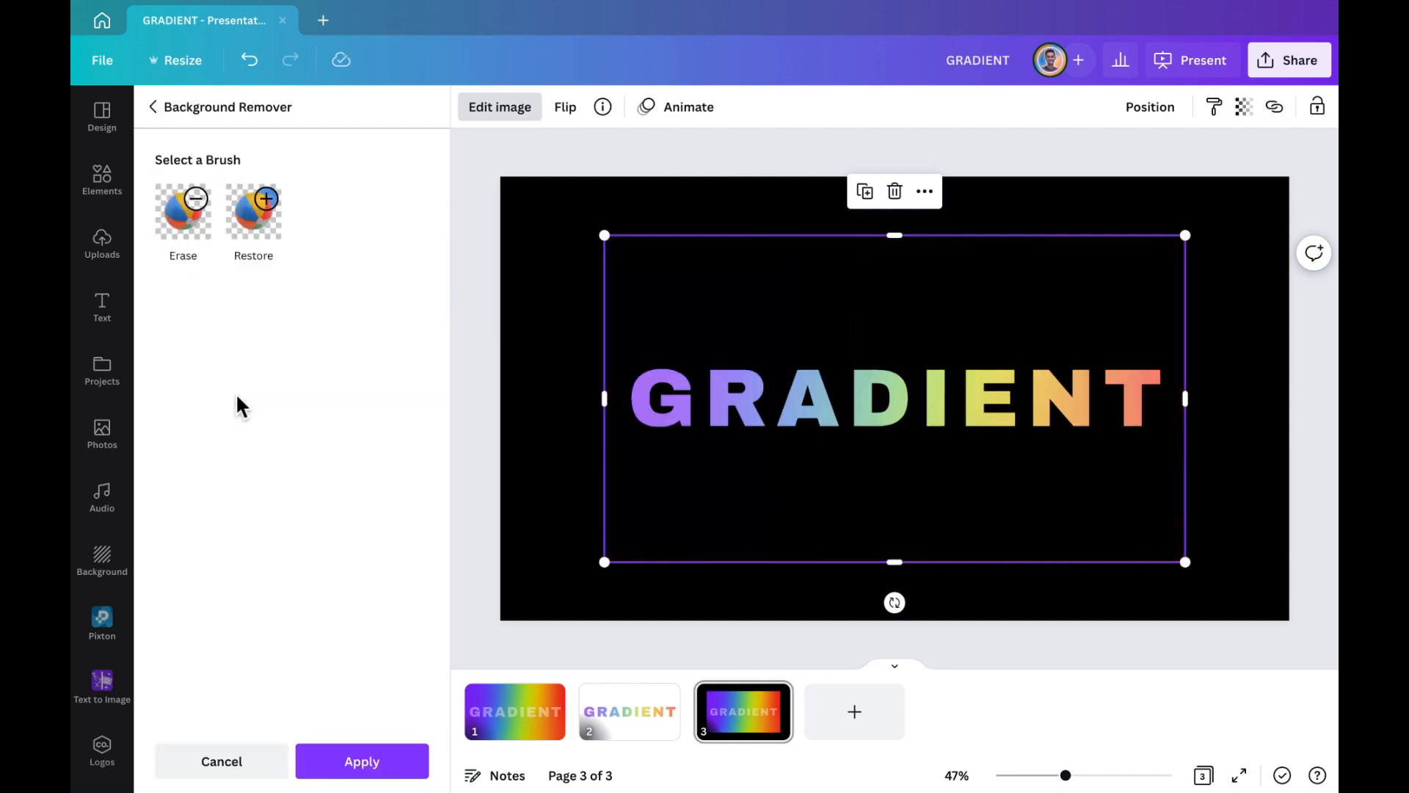
Step: Enlarge the cut-out GRADIENT image to fill the whole black page and apply the background removal
right_click(888, 481)
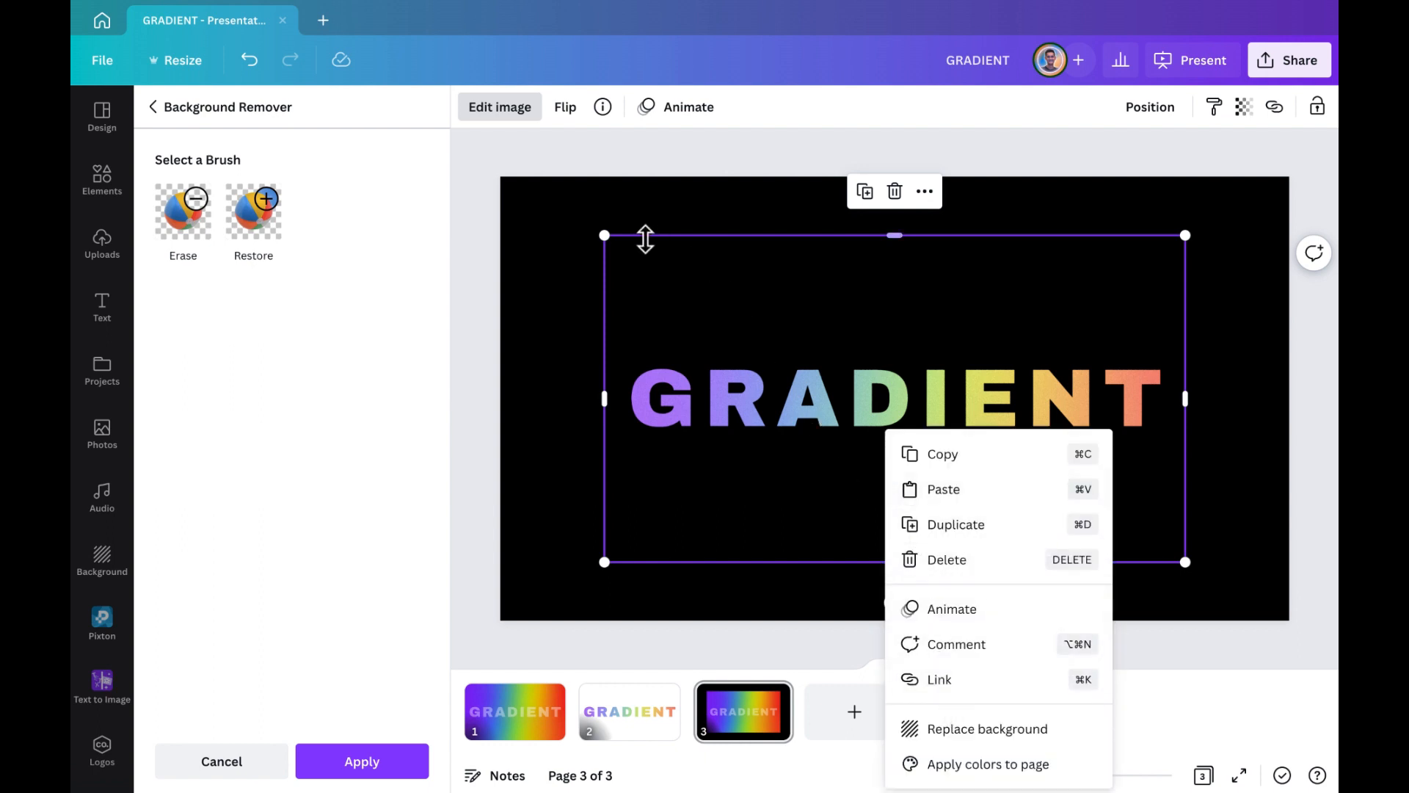
left_click(656, 275)
left_click_drag(604, 235, 514, 204)
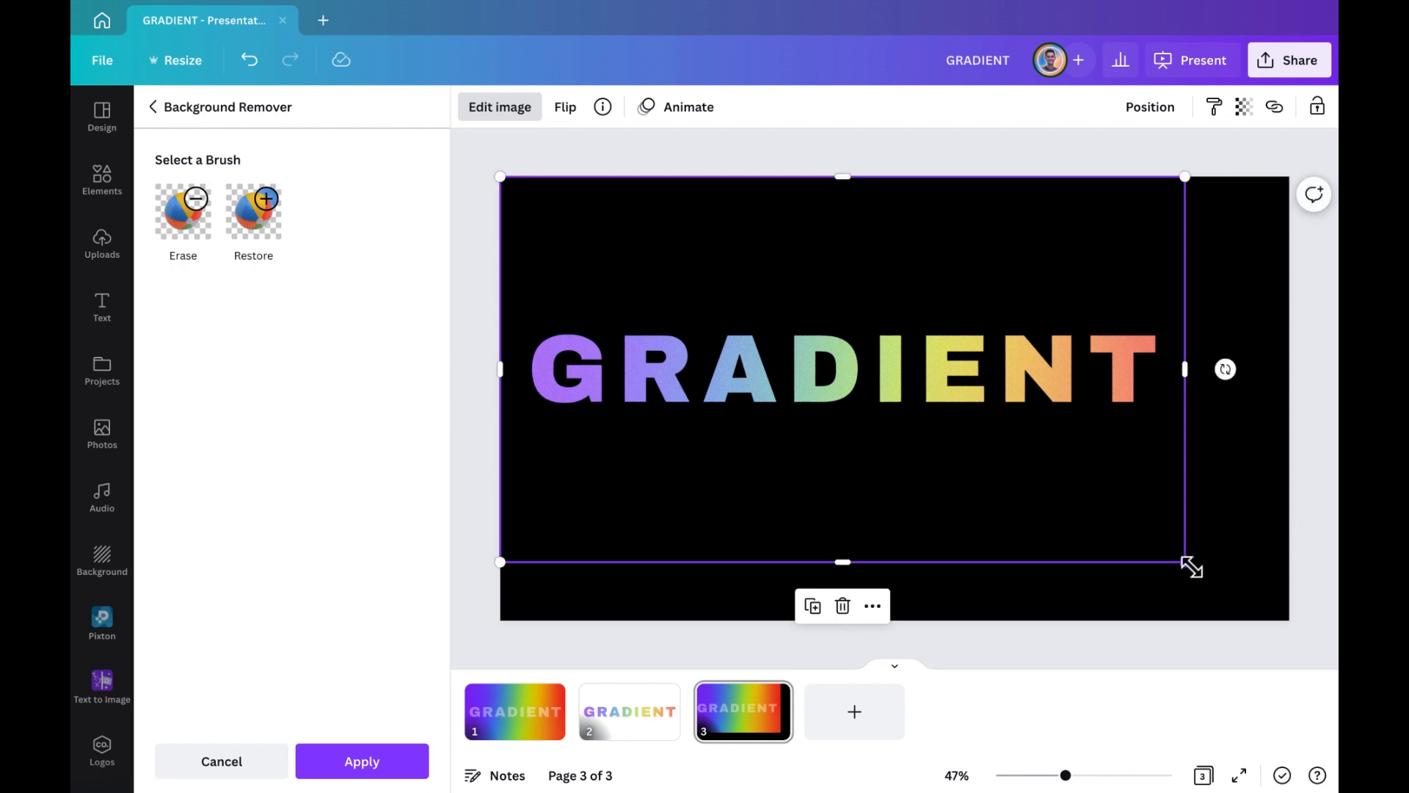
left_click_drag(1188, 566, 1291, 627)
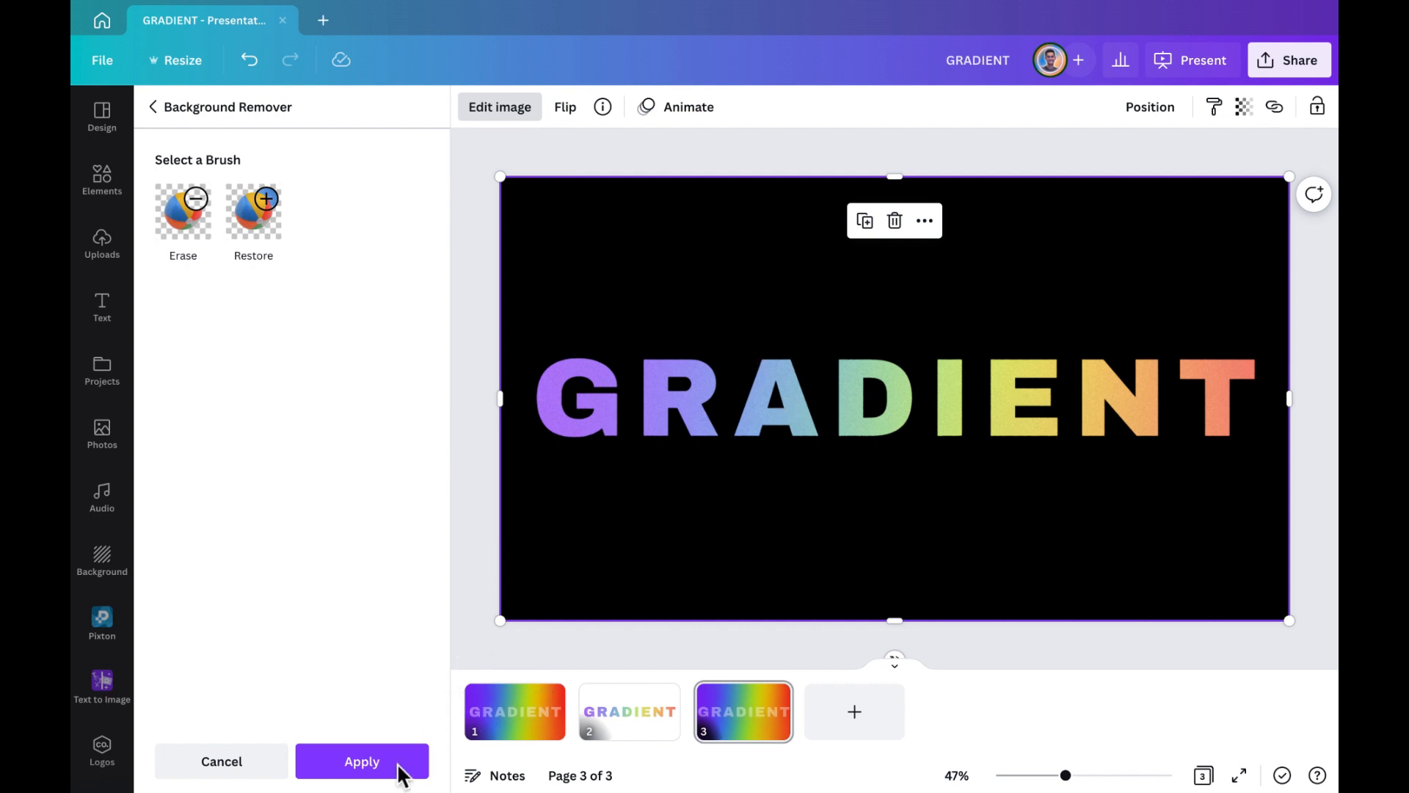
left_click(363, 763)
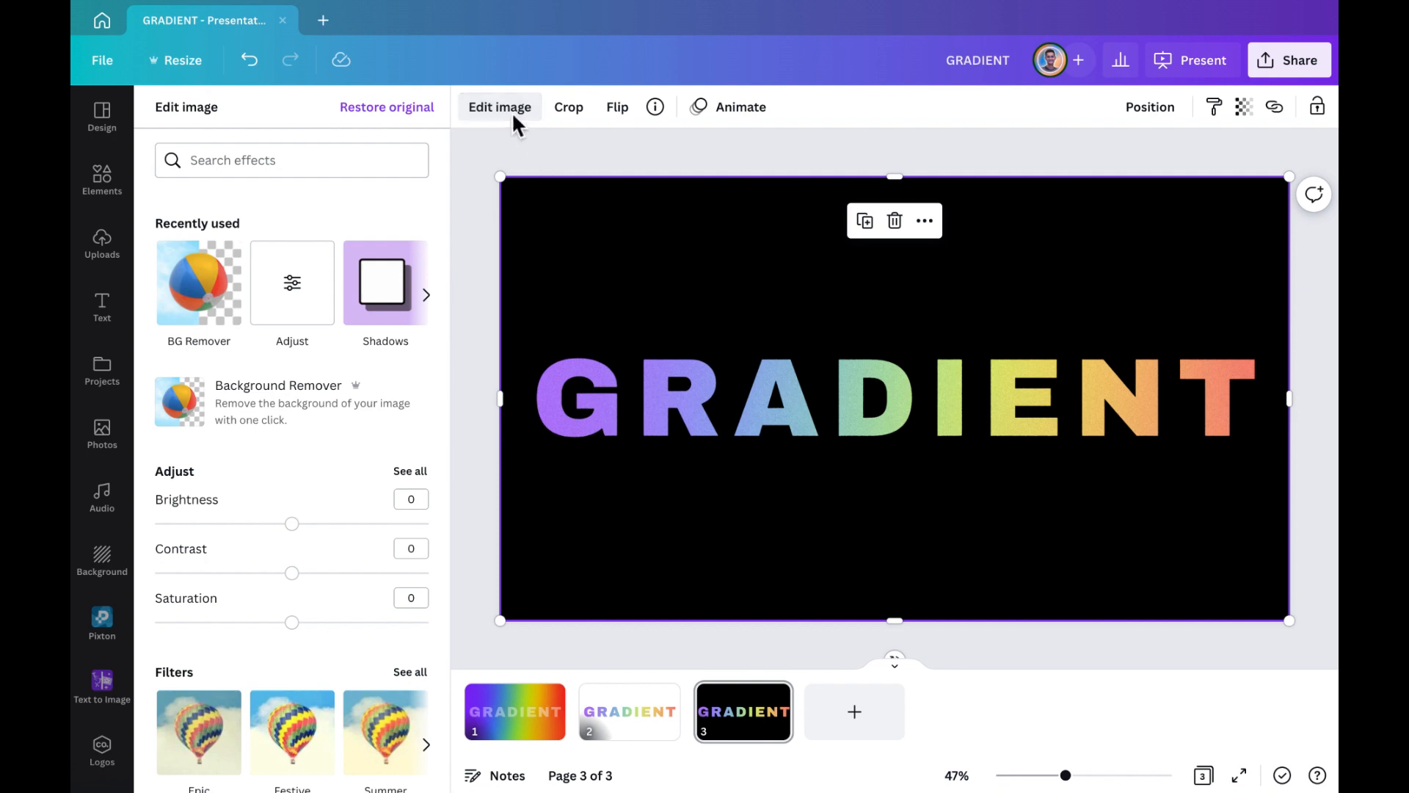
Step: Set the saturation of the GRADIENT image on the black page to 100
left_click(281, 287)
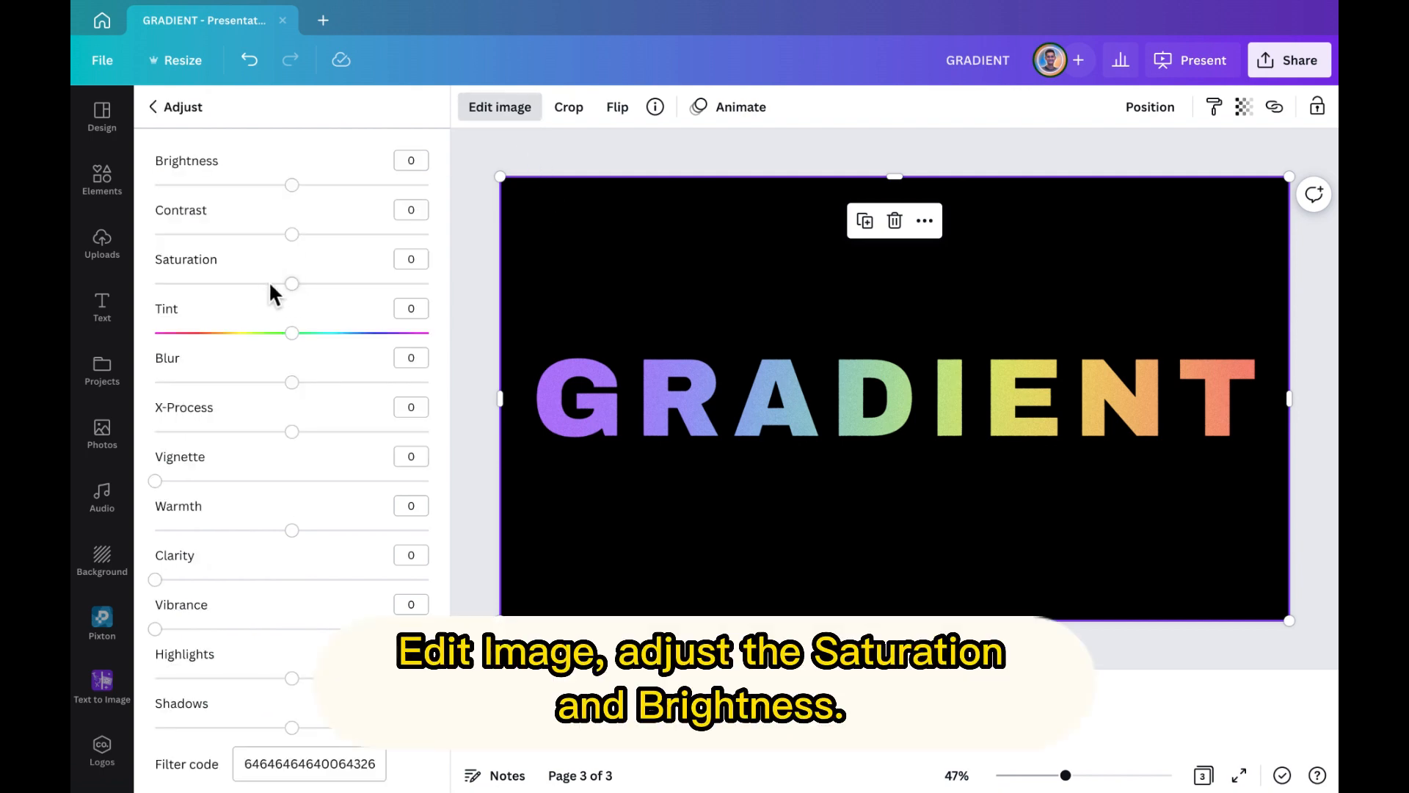
left_click_drag(294, 286, 456, 291)
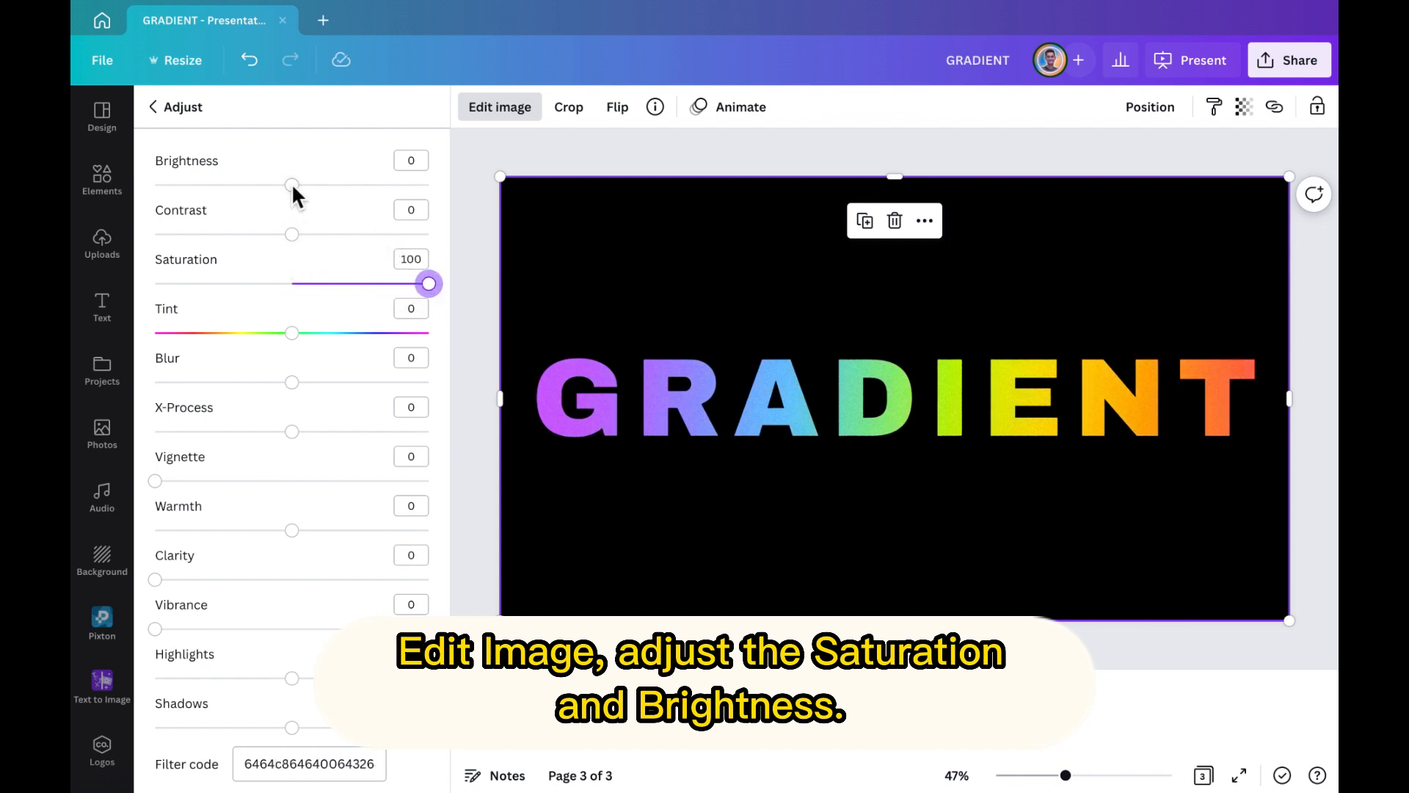
Step: Set the brightness of the GRADIENT image on the black page to -20
left_click_drag(292, 184, 266, 186)
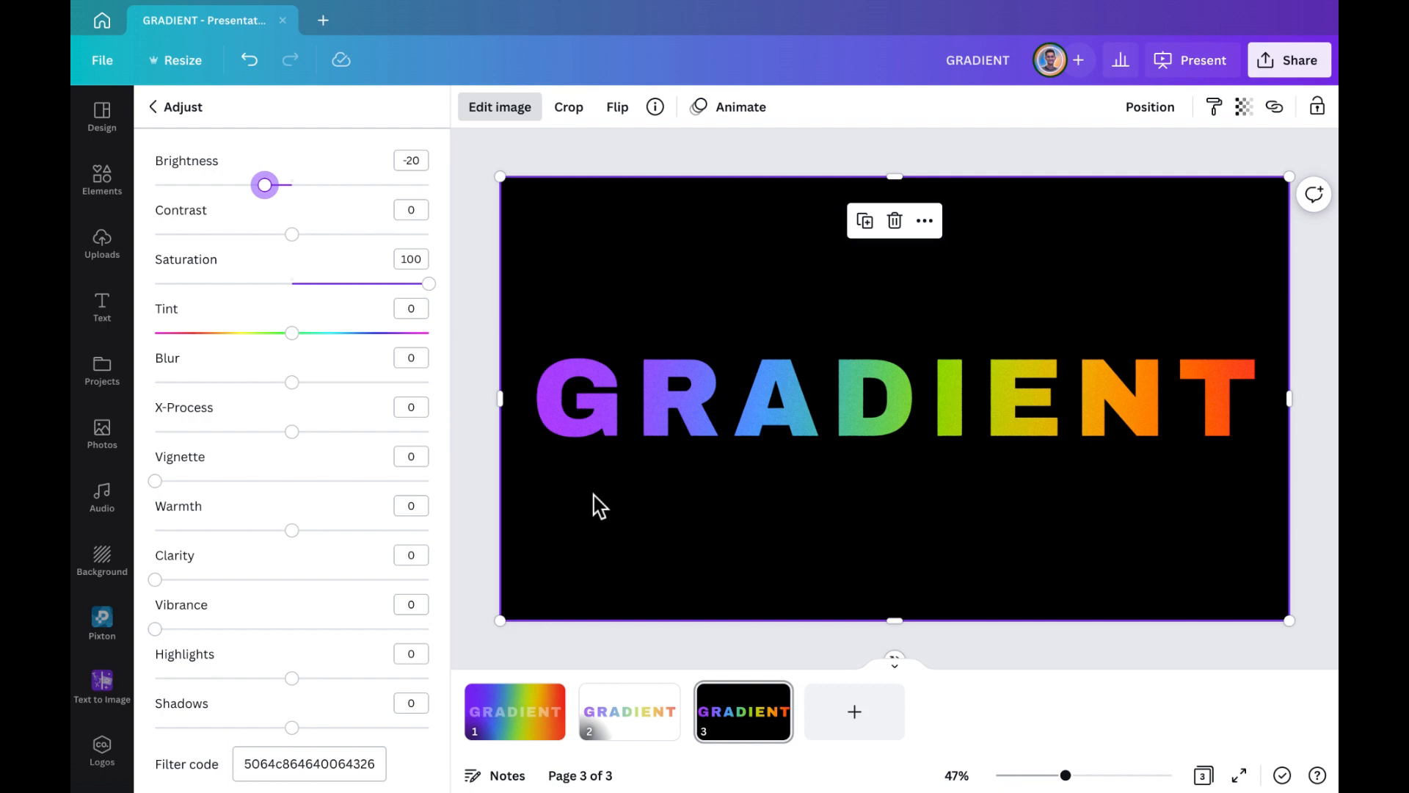
left_click(163, 104)
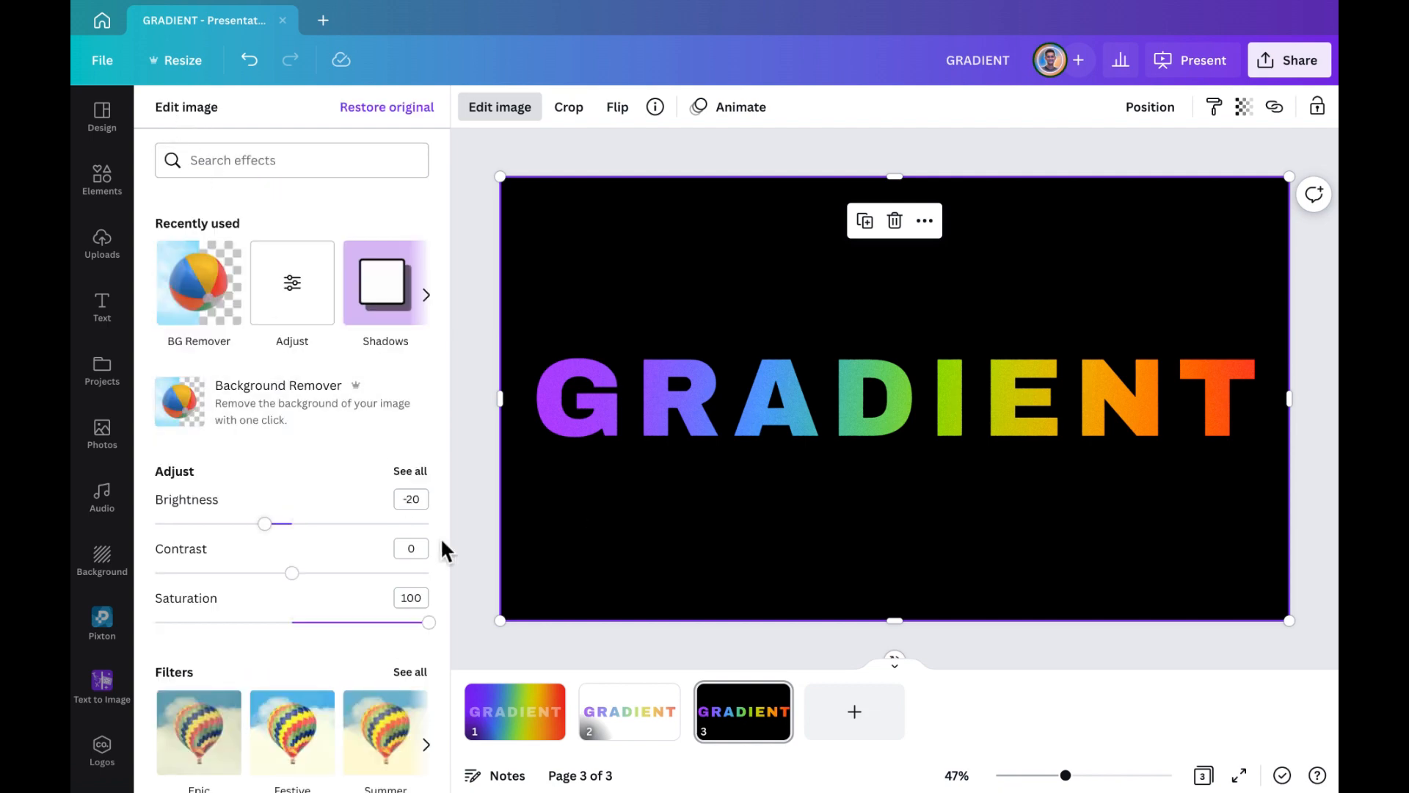
Step: Set the GRADIENT image on the white second page to saturation 100 and brightness -20
left_click(642, 712)
left_click(789, 416)
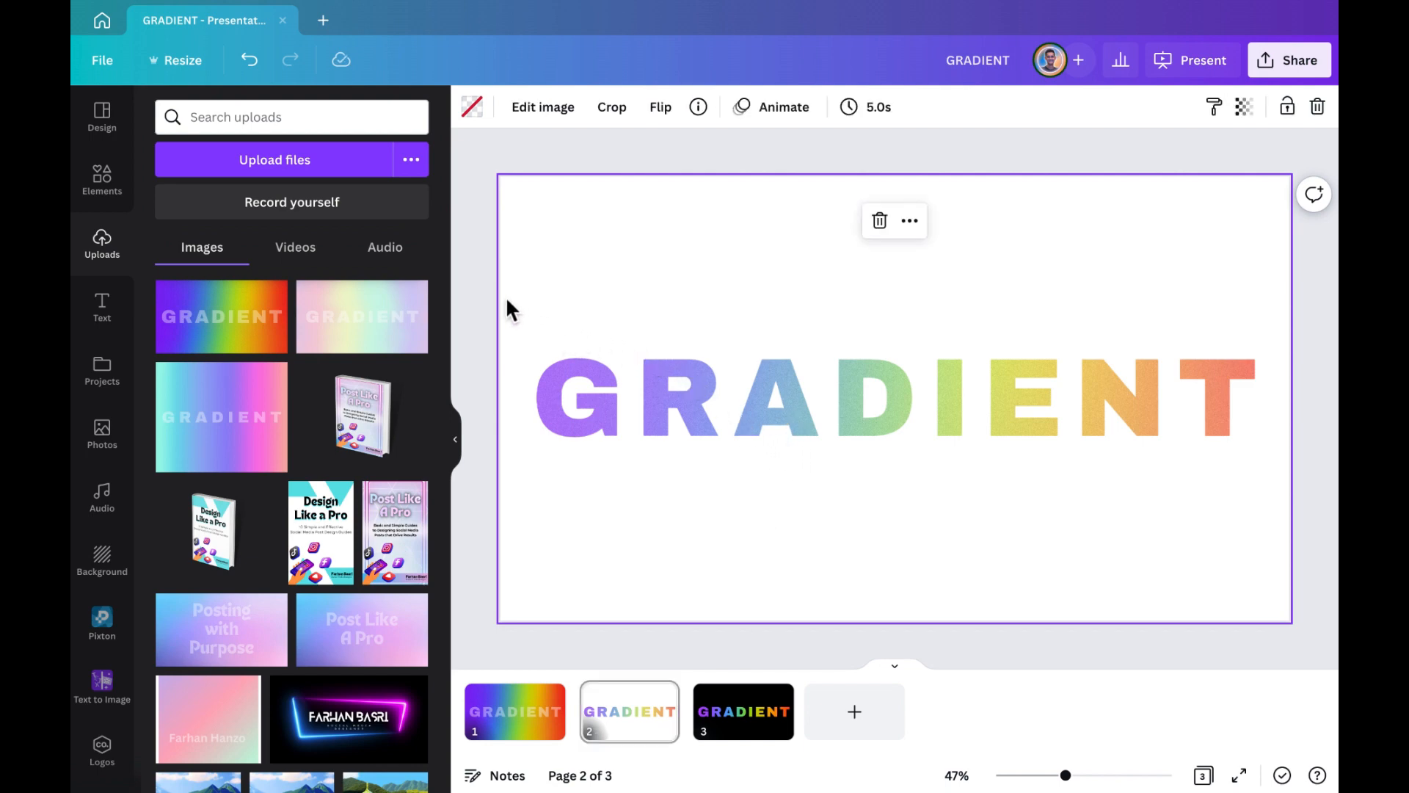
left_click(543, 110)
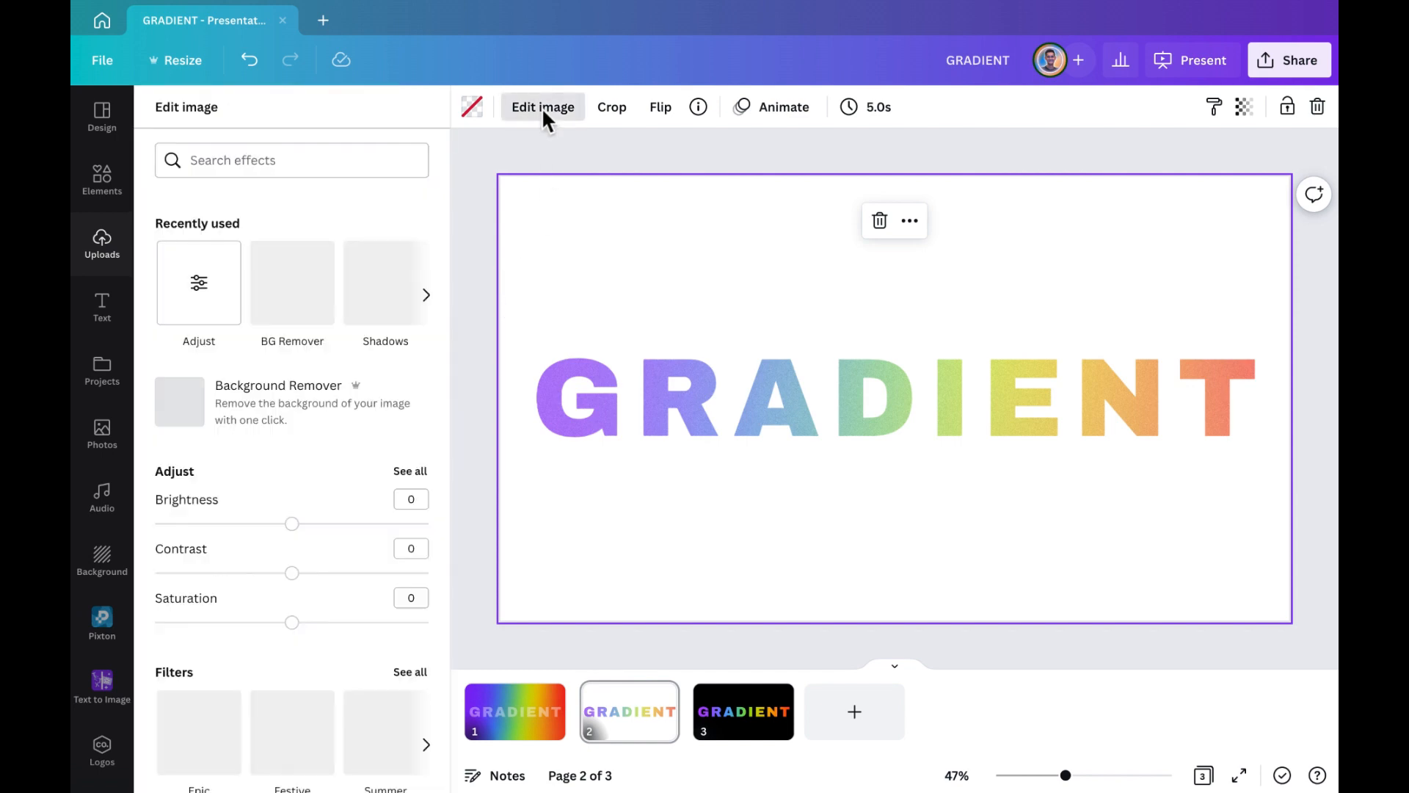
left_click(189, 300)
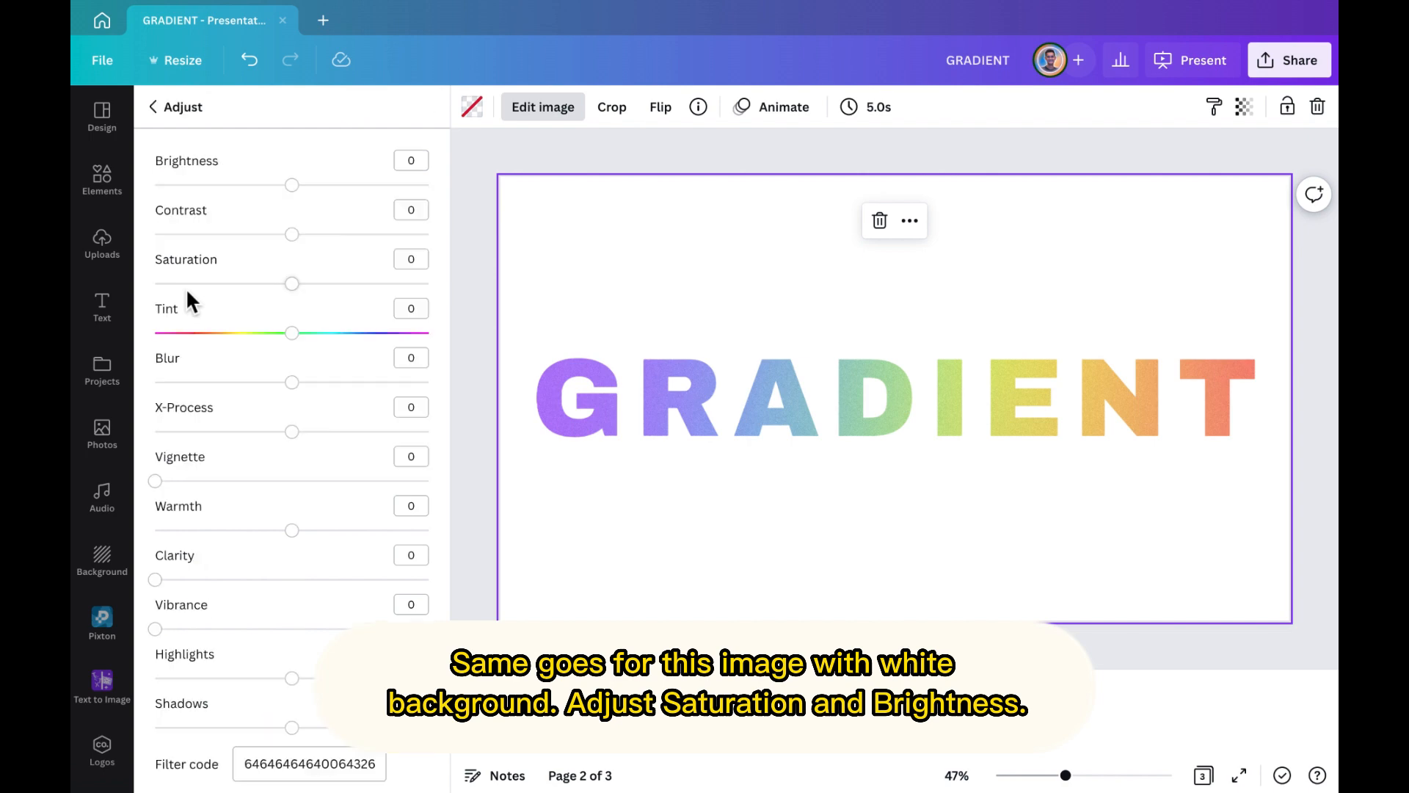
left_click_drag(291, 283, 484, 287)
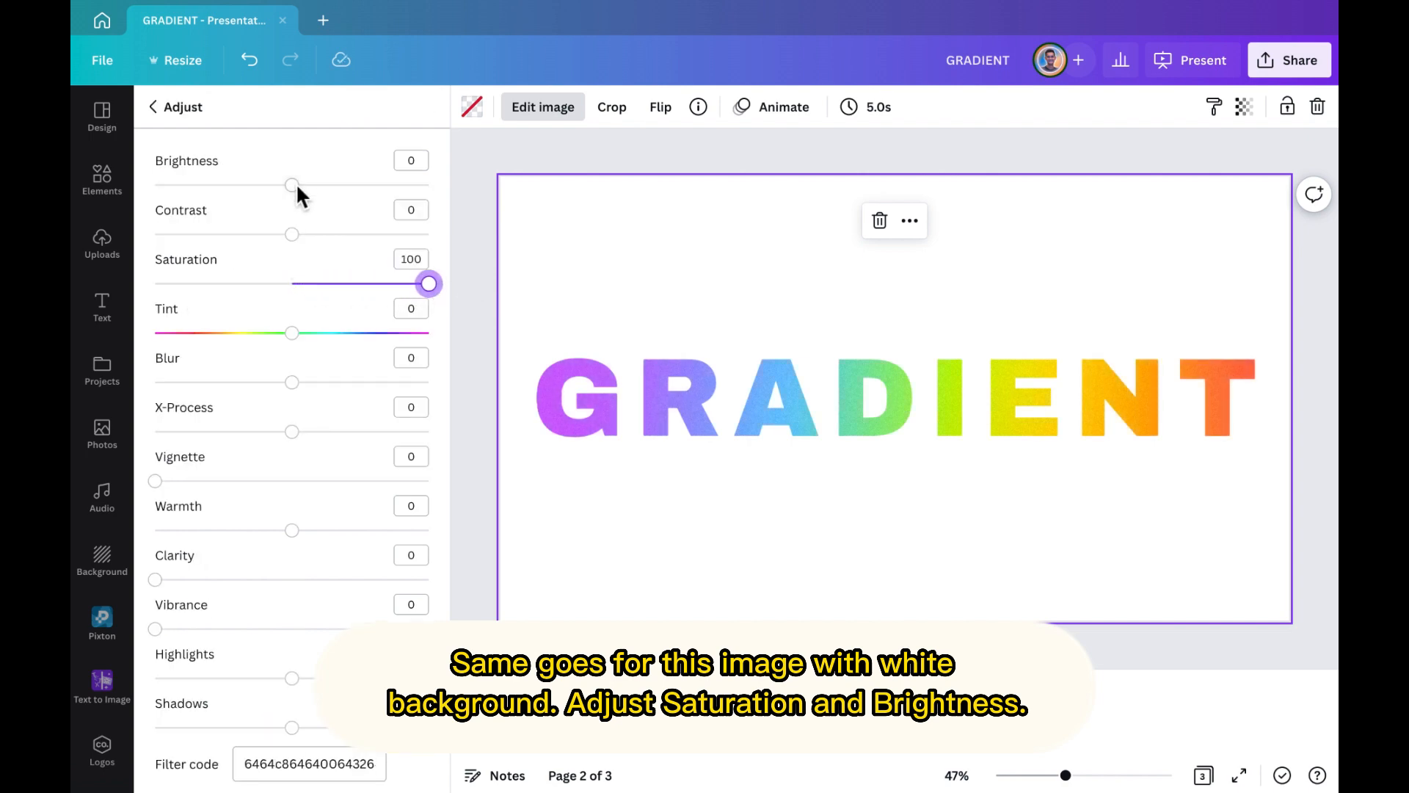
left_click_drag(292, 186, 266, 191)
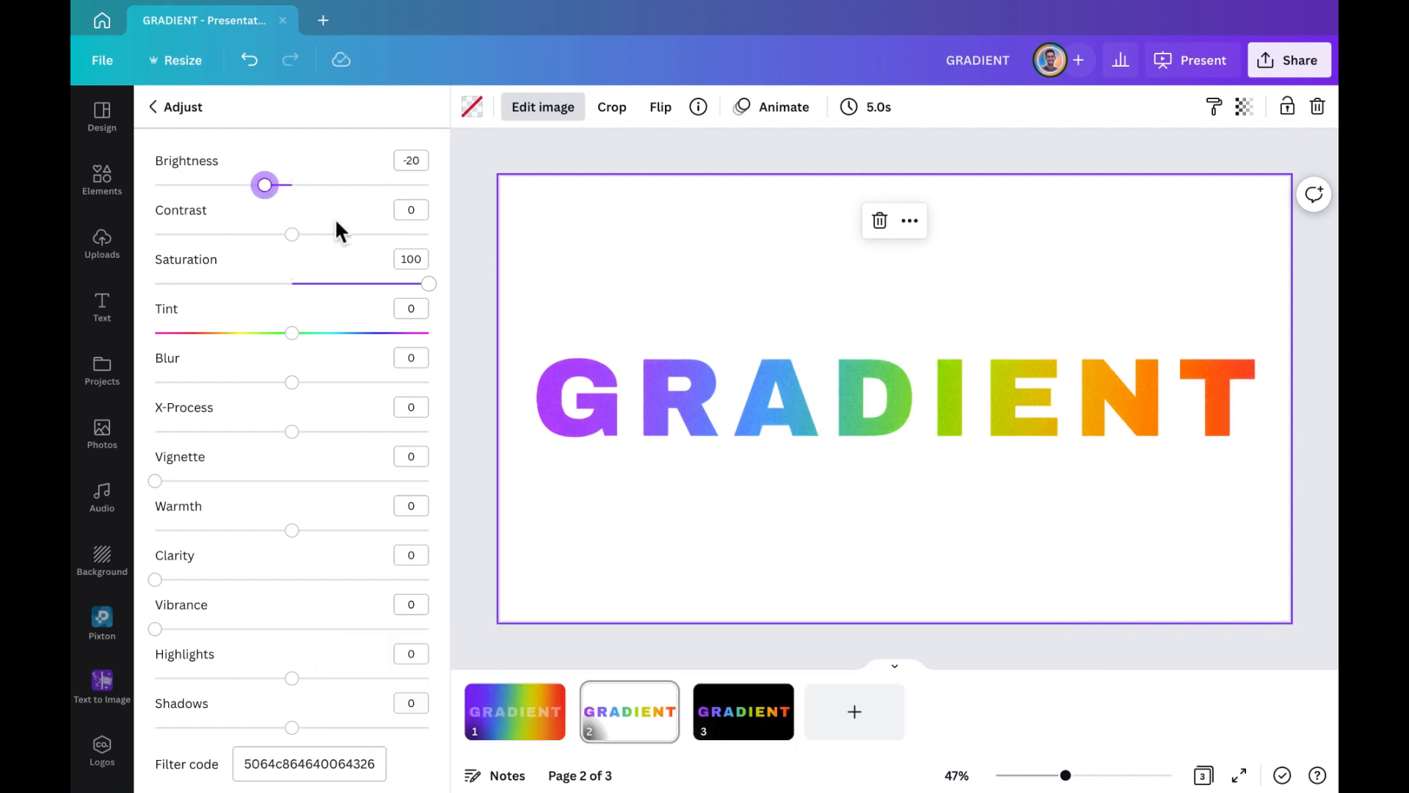
left_click(728, 144)
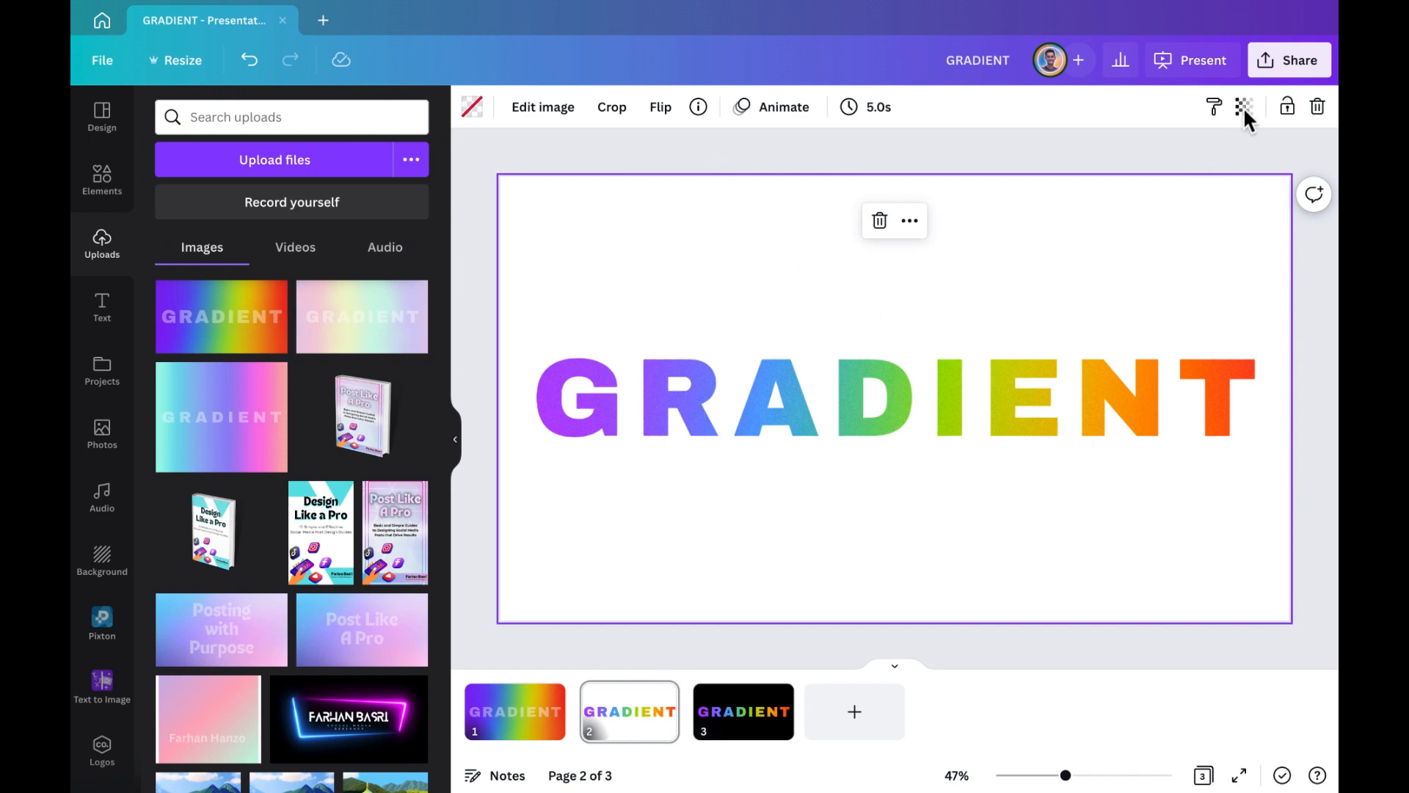
Step: Open the design's download settings and choose PNG as the file type
left_click(1273, 57)
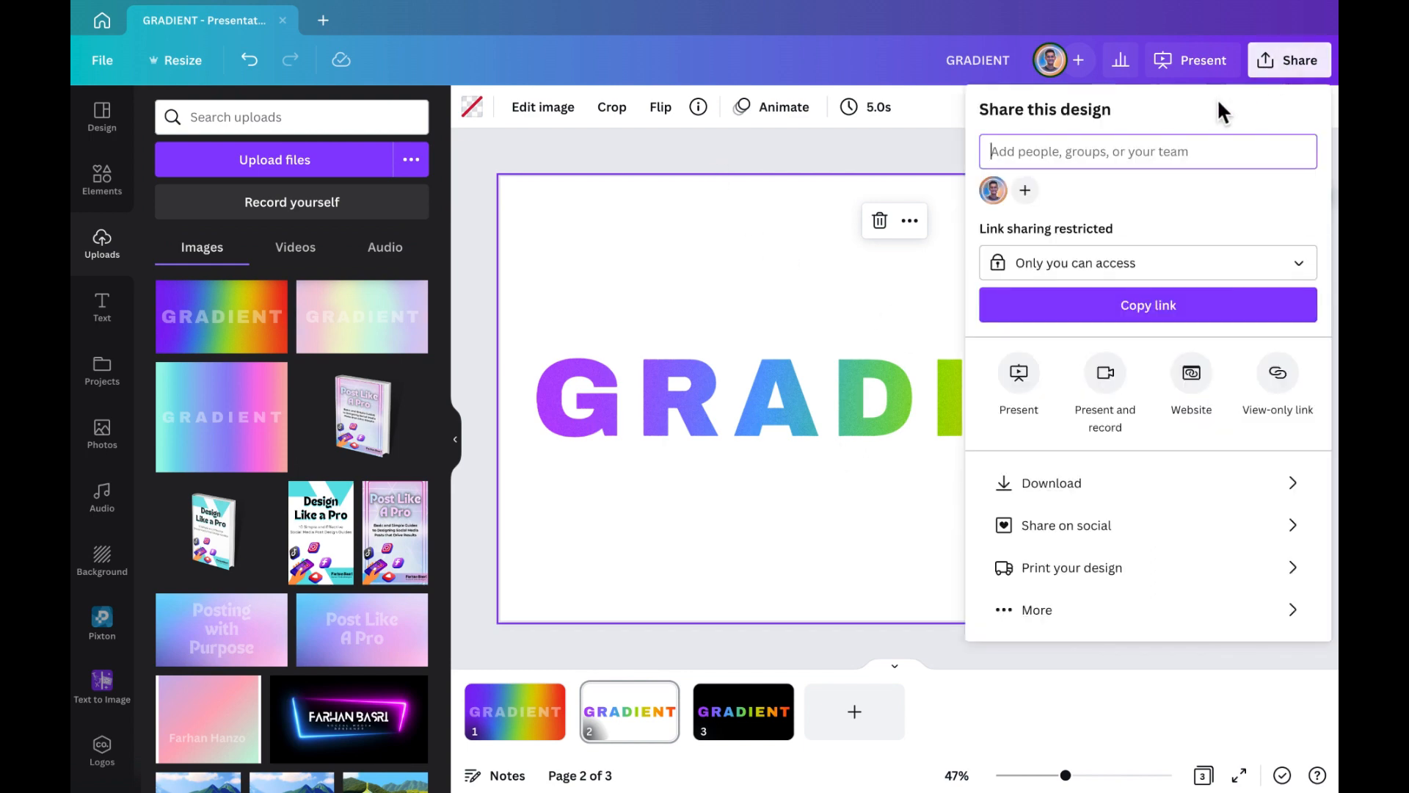
left_click(1161, 478)
left_click(1183, 187)
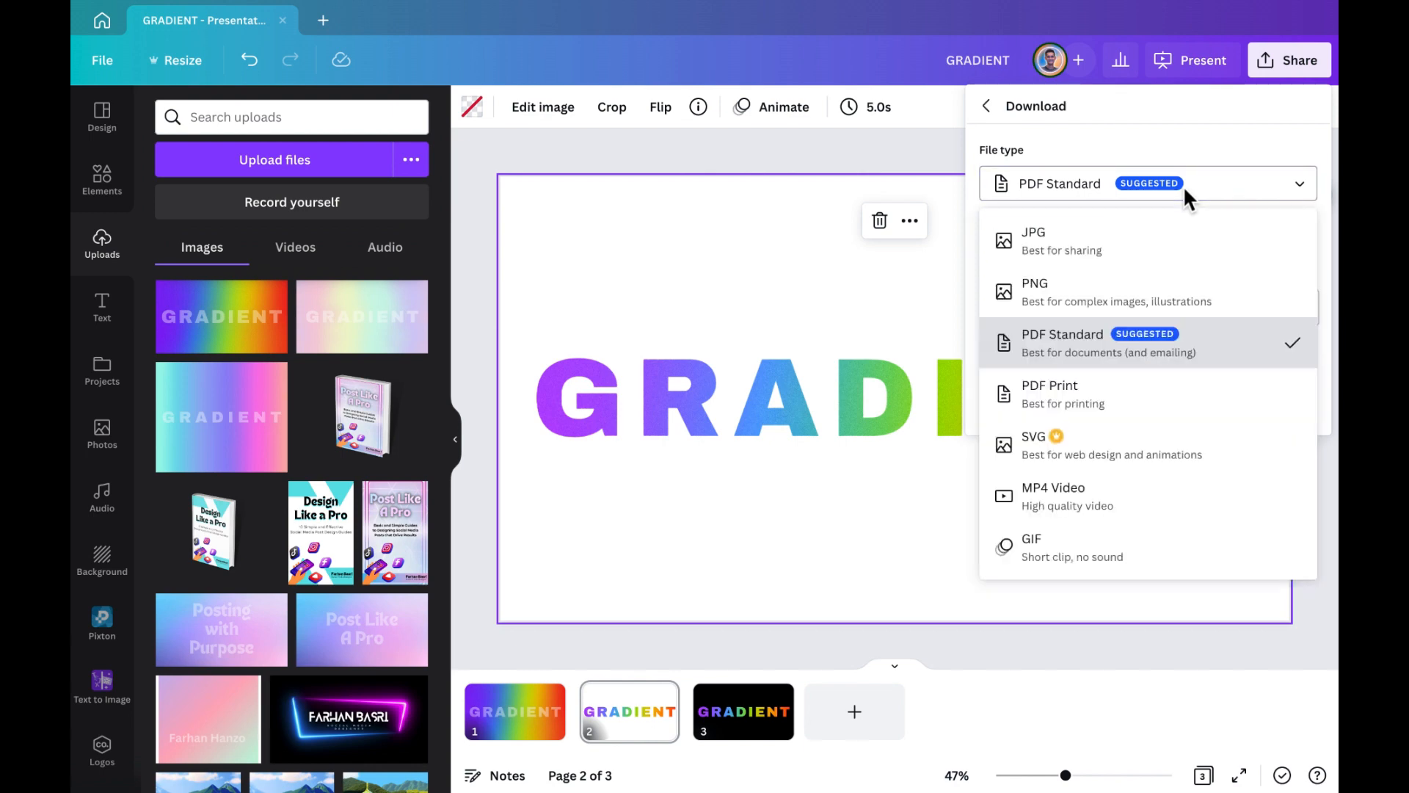
left_click(1108, 289)
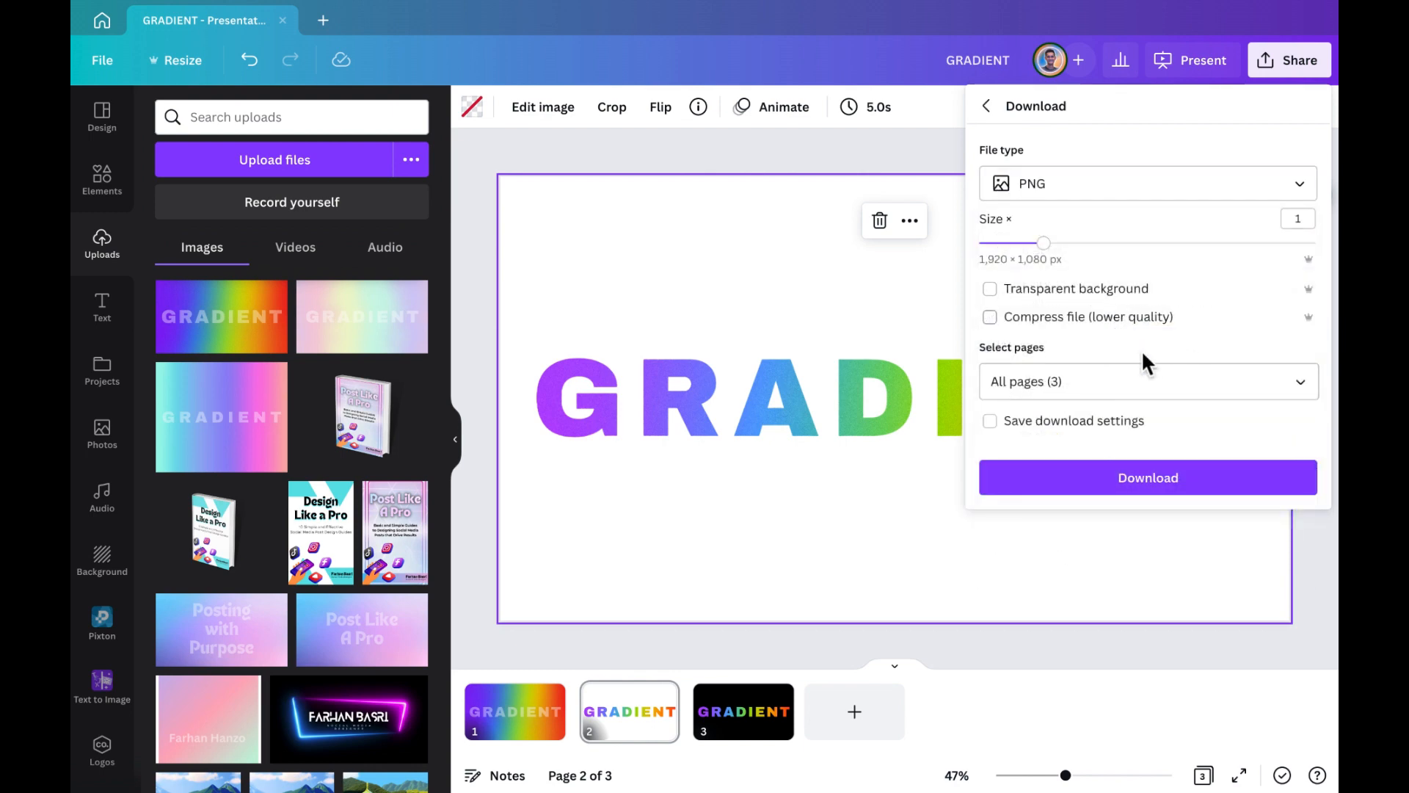
Step: Limit the download to pages 2 and 3, leaving out page 1
left_click(1172, 384)
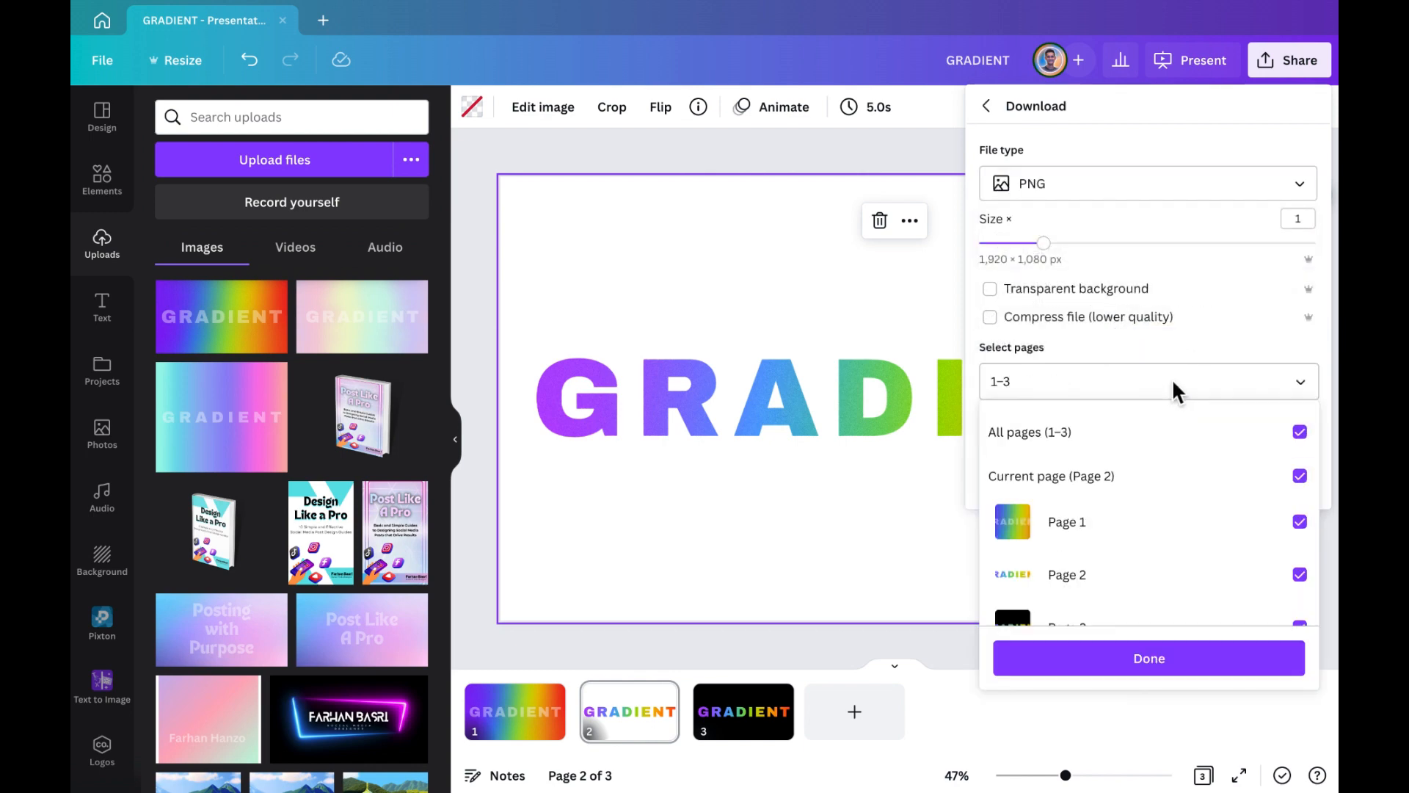
left_click(1300, 475)
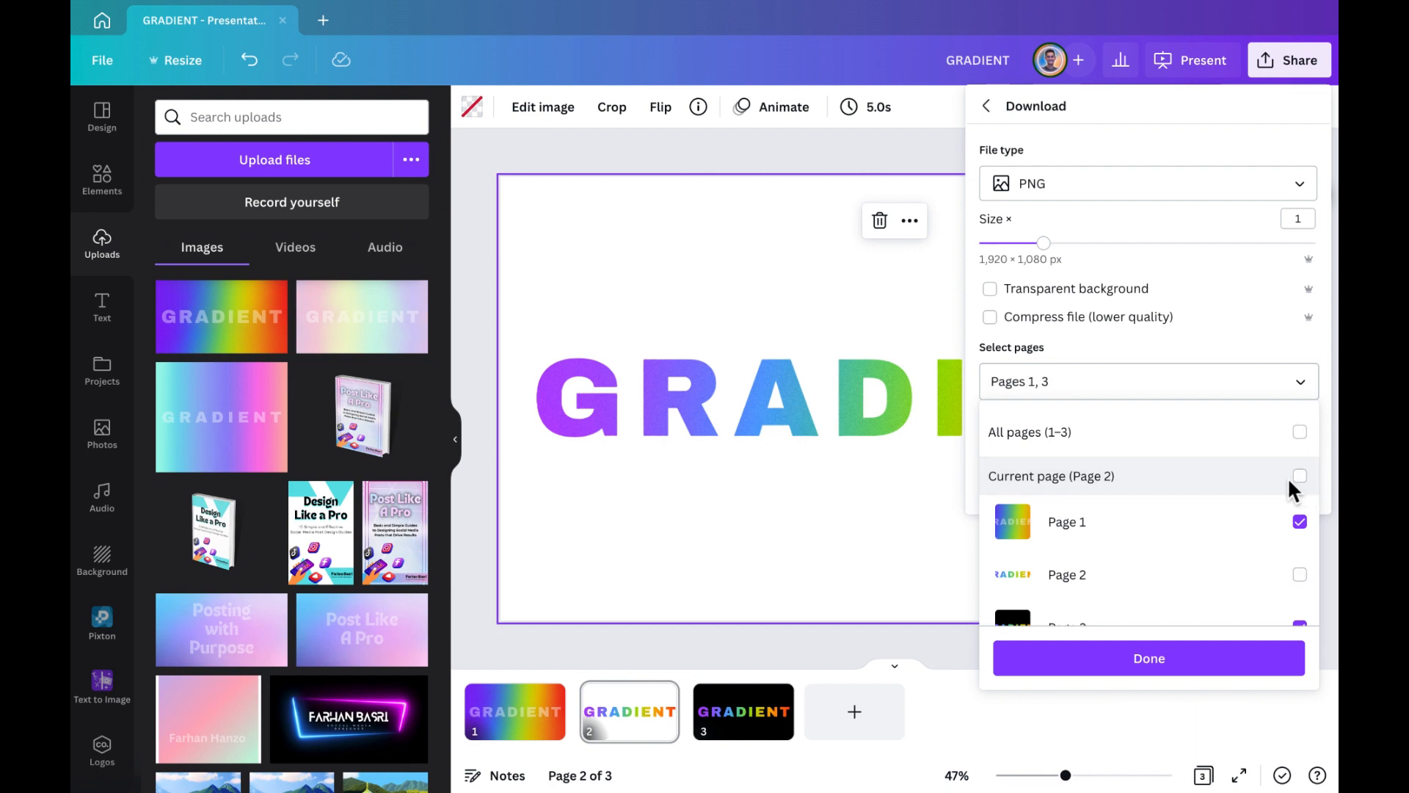
scroll(1287, 477, "down", 1)
left_click(1299, 539)
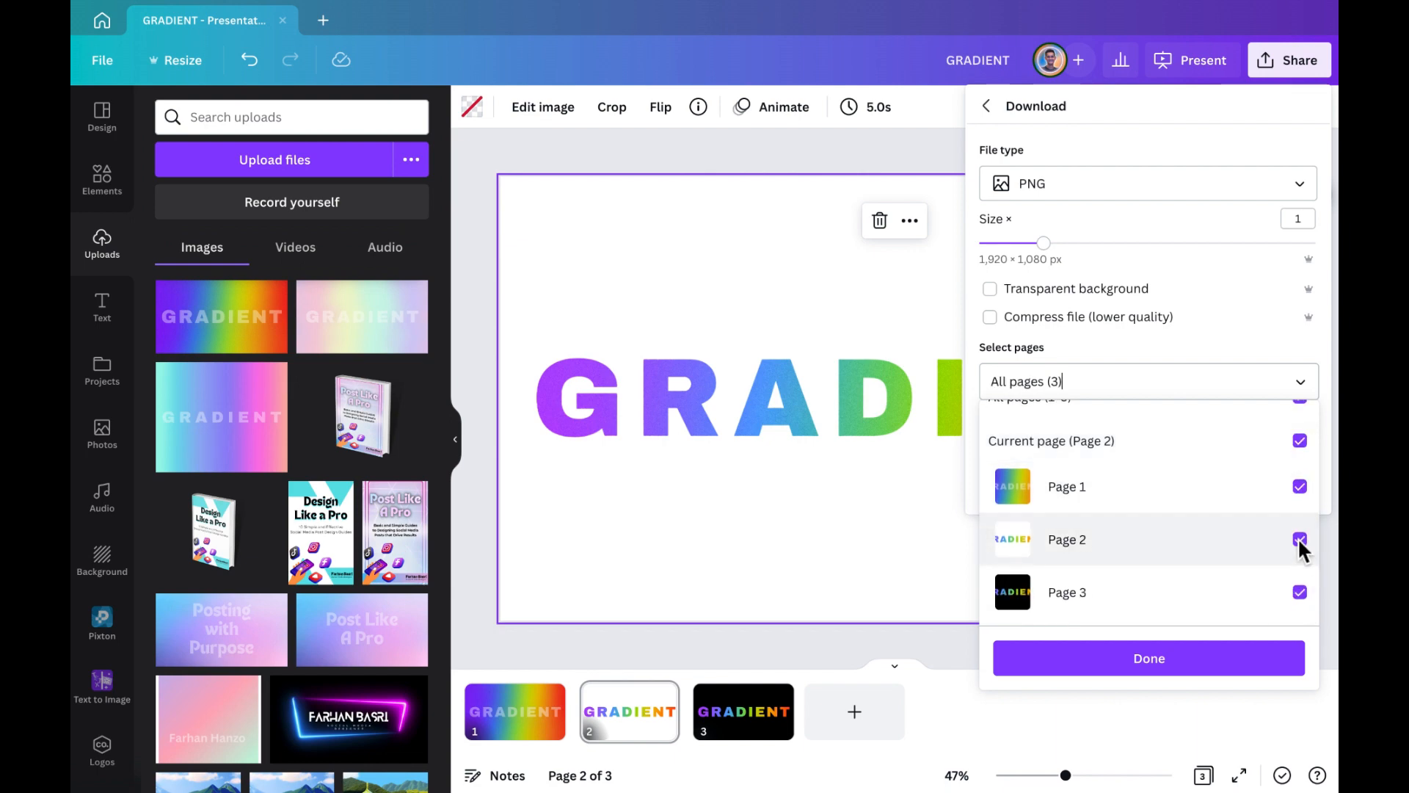
left_click(1300, 486)
left_click(1300, 441)
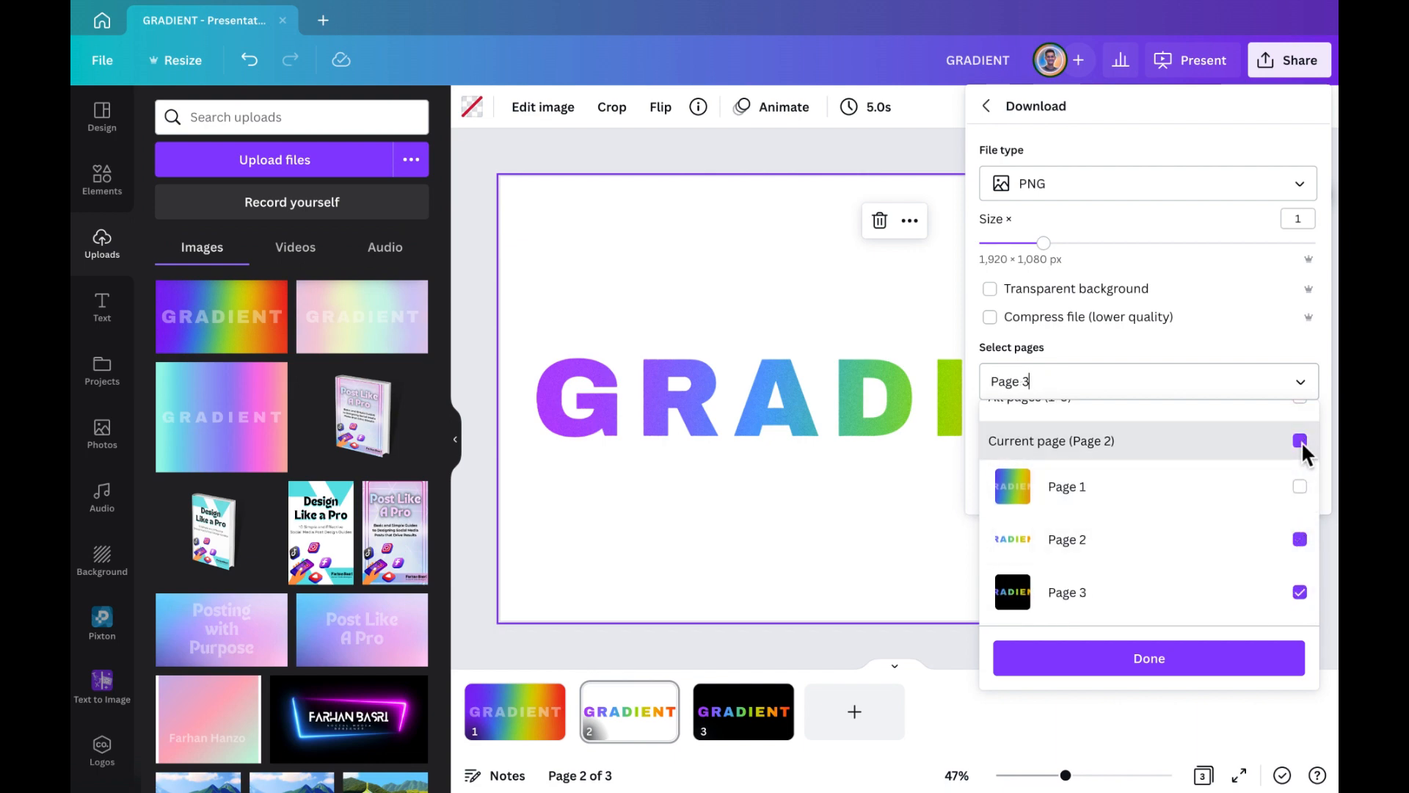
left_click(1300, 539)
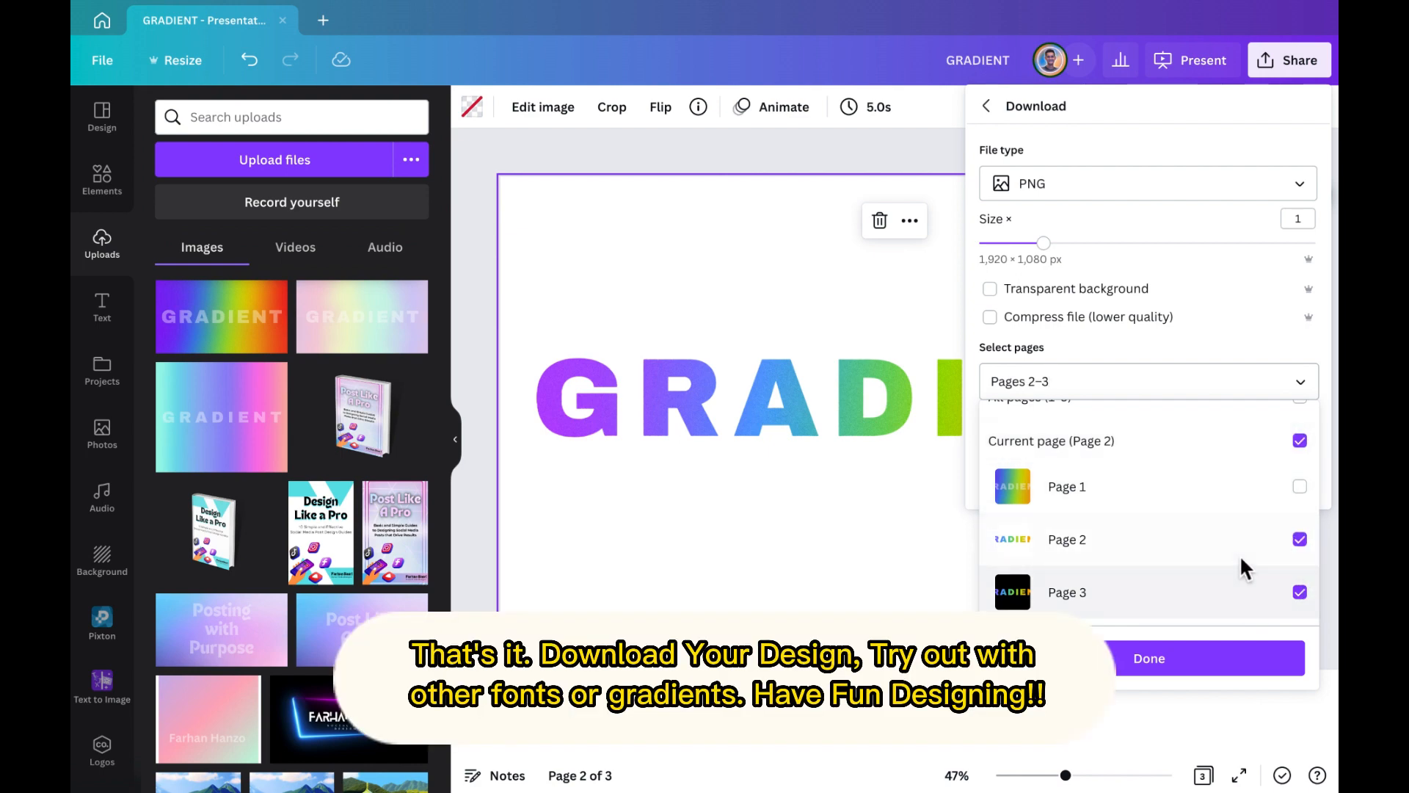
left_click(990, 288)
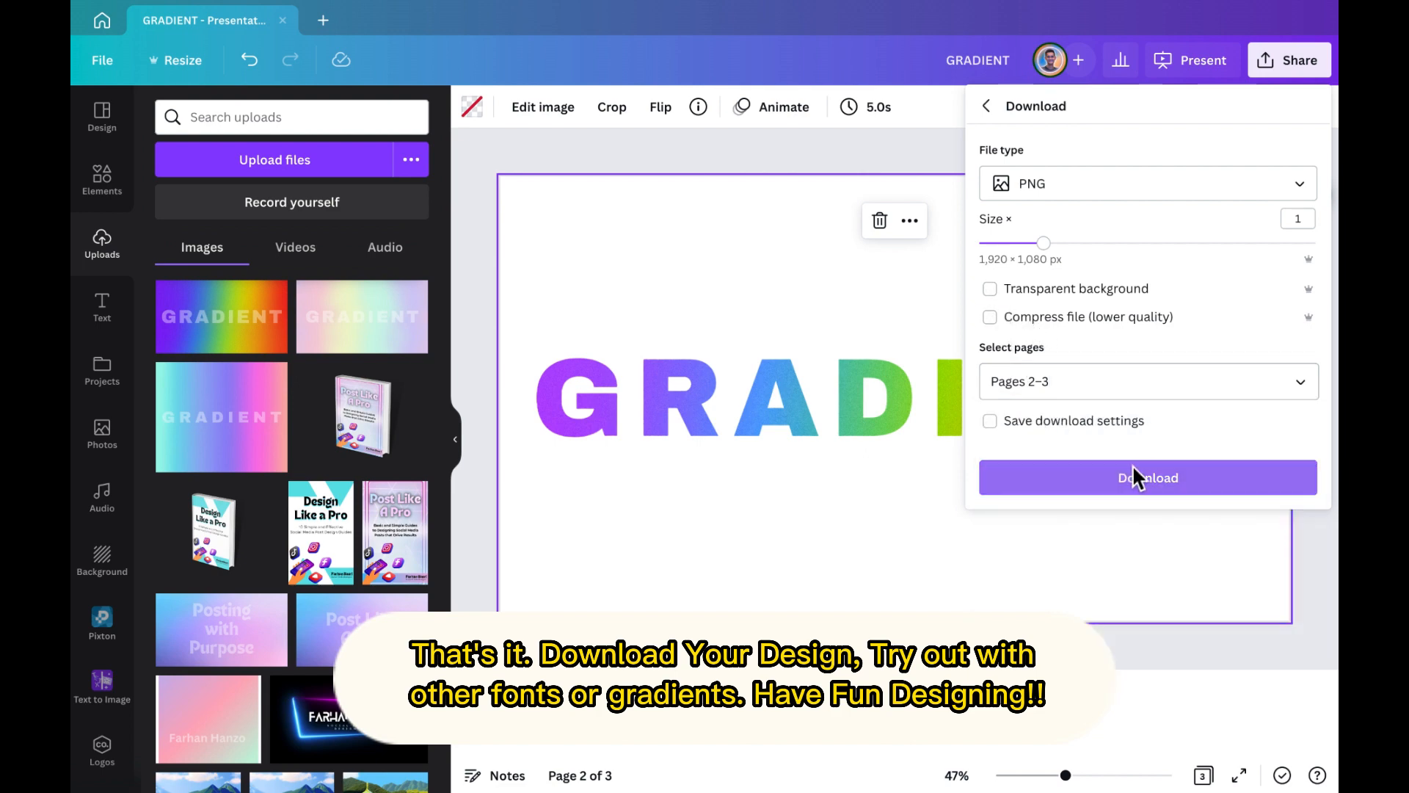
Step: Enable a transparent background and download the selected pages as PNG
left_click(989, 287)
left_click(1197, 478)
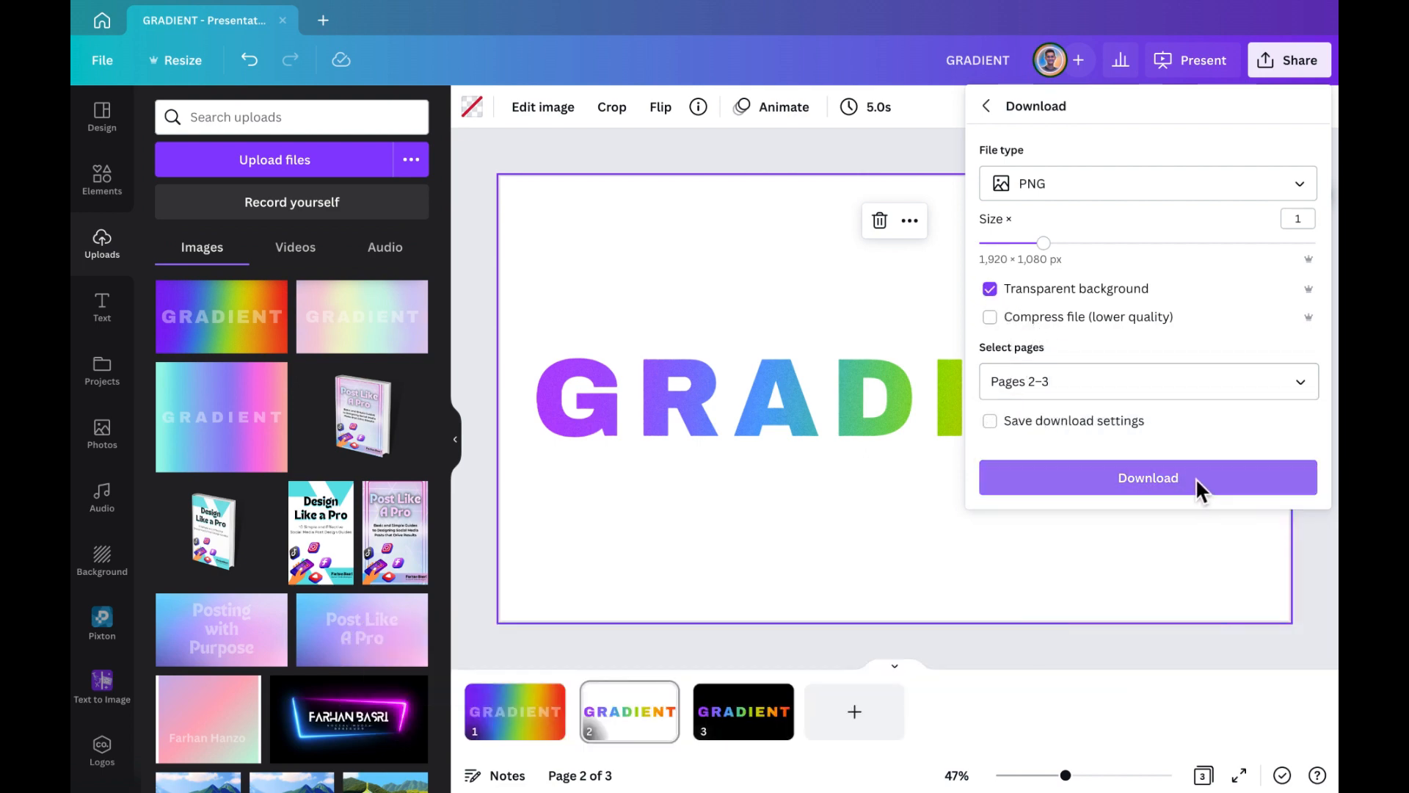
left_click(1196, 479)
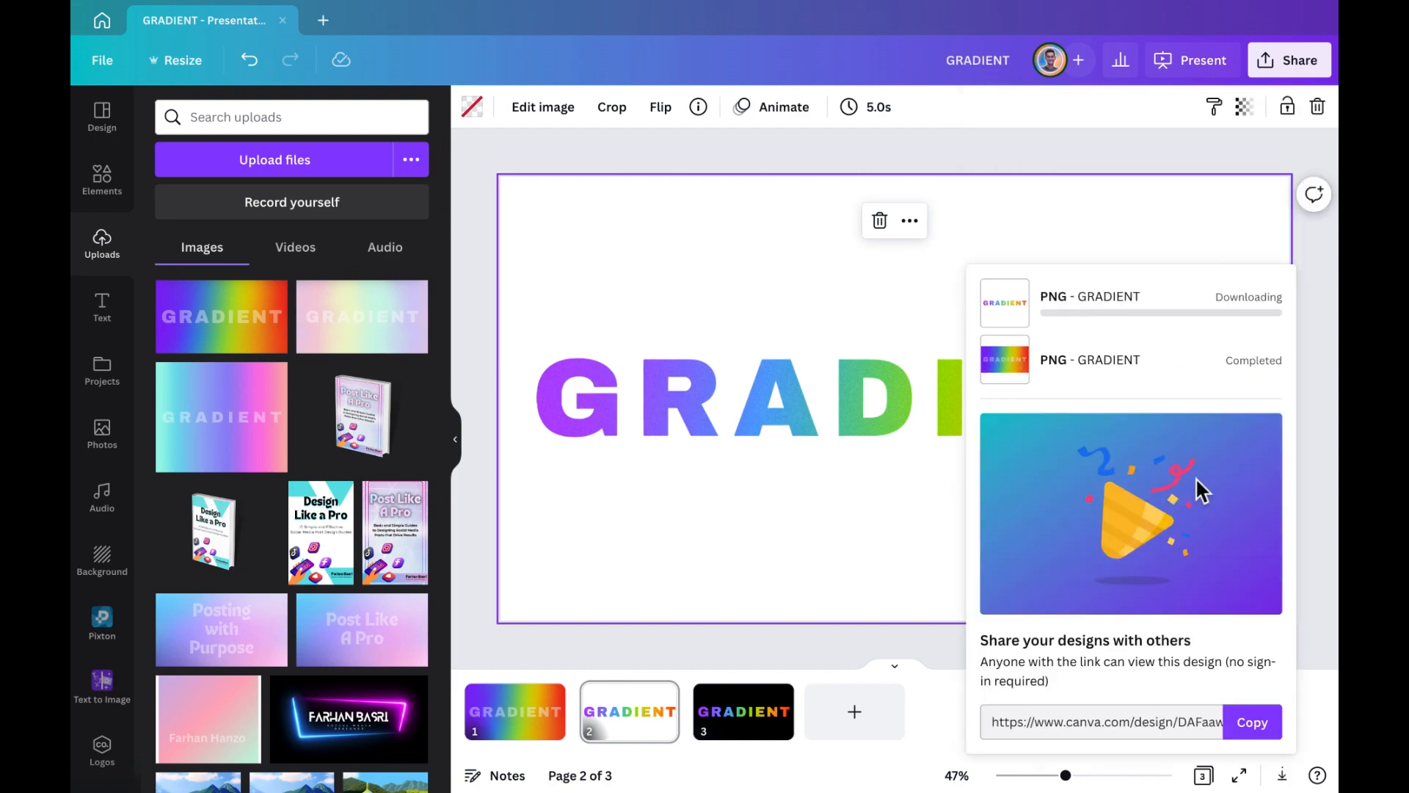